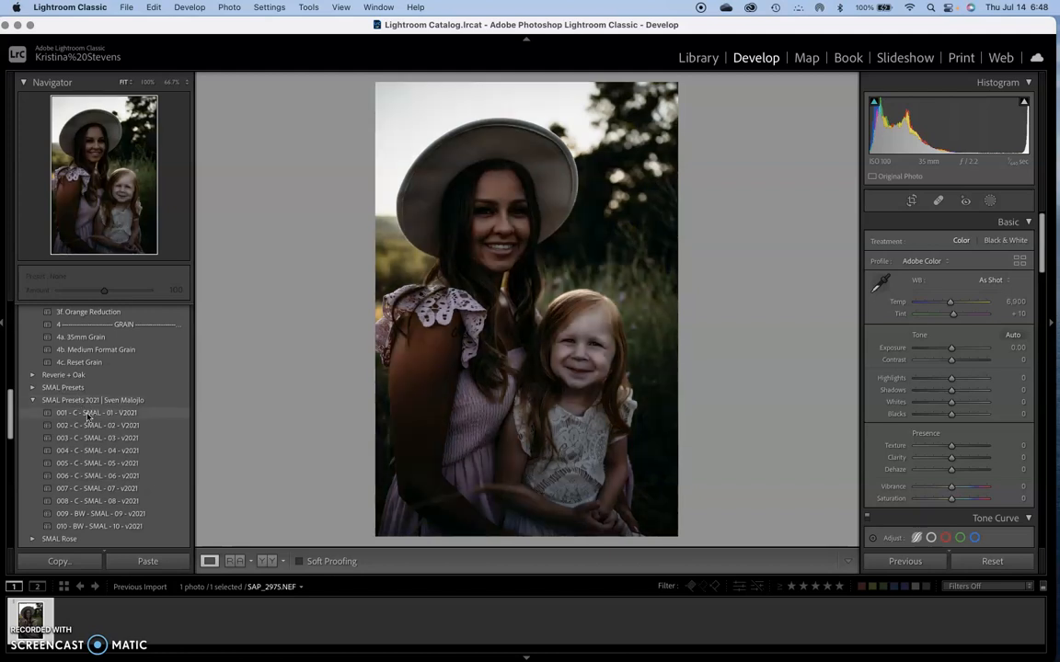
Apply the preset 001 - C - SMAL - 01 - V2021 to the photo and set its amount to 50
click(87, 413)
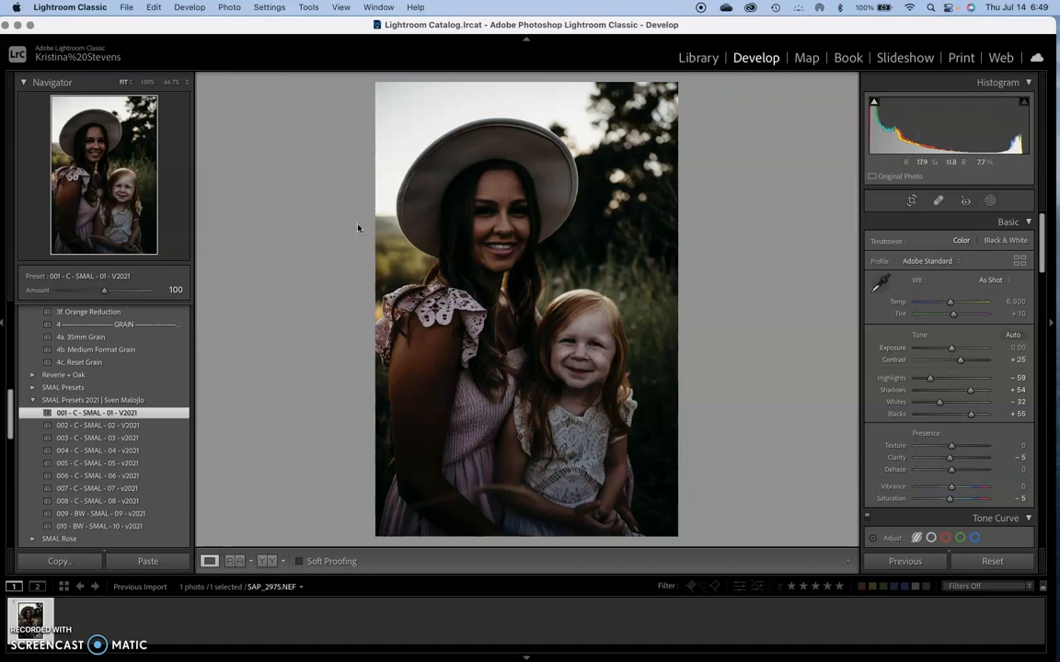
click(80, 291)
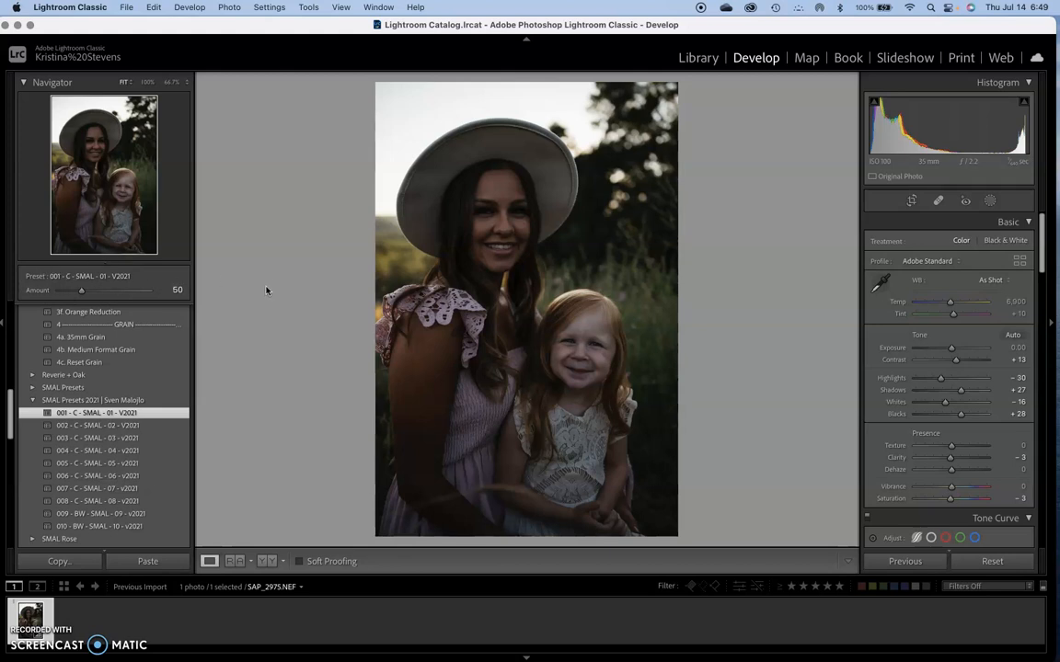
key(super+z)
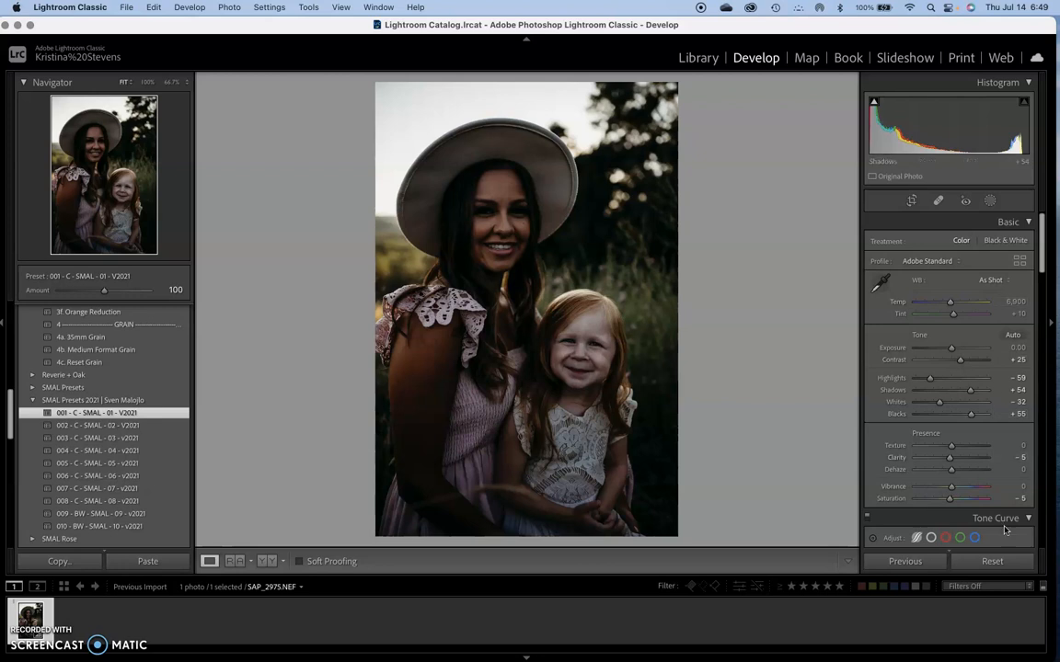
drag(104, 291, 81, 294)
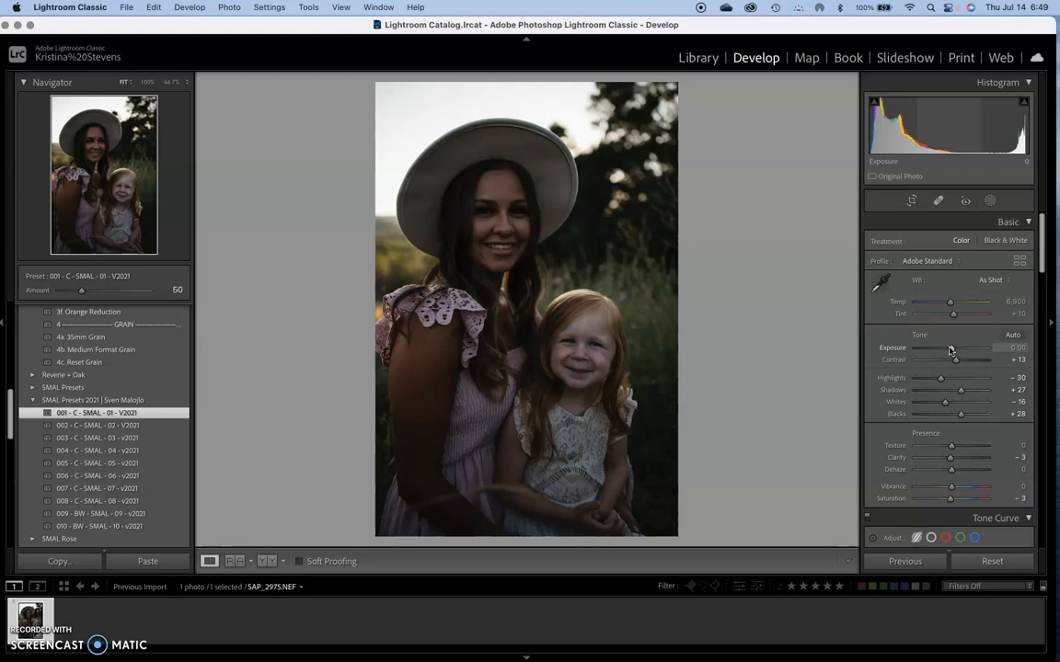
Raise the photo's overall Exposure to +1.50
drag(950, 349, 952, 350)
scroll(952, 349, up, 4)
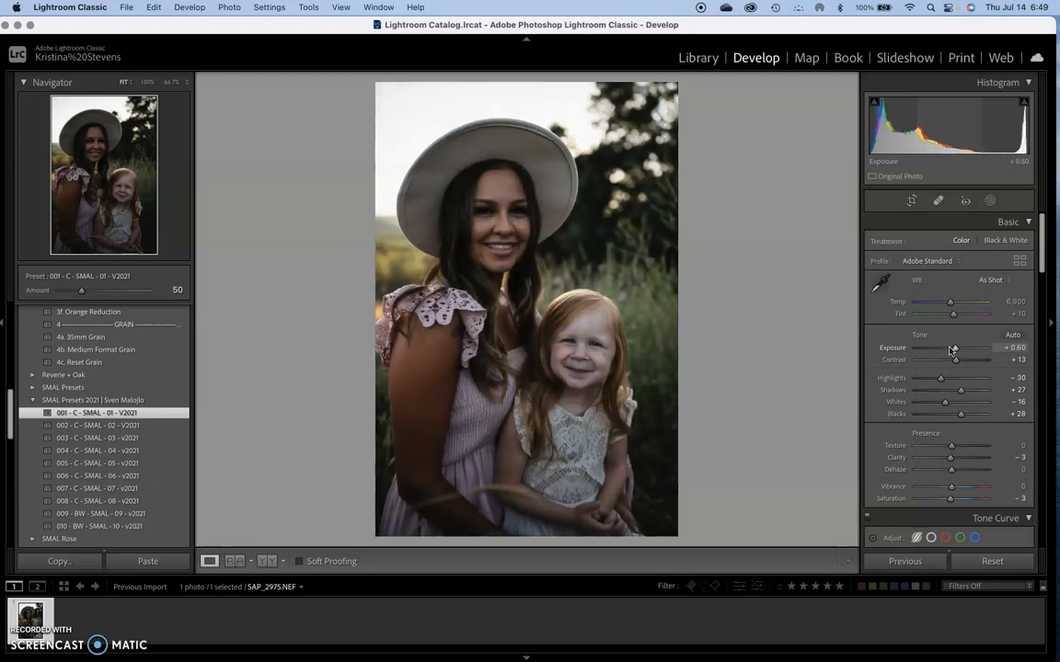
scroll(950, 351, up, 2)
scroll(950, 350, up, 1)
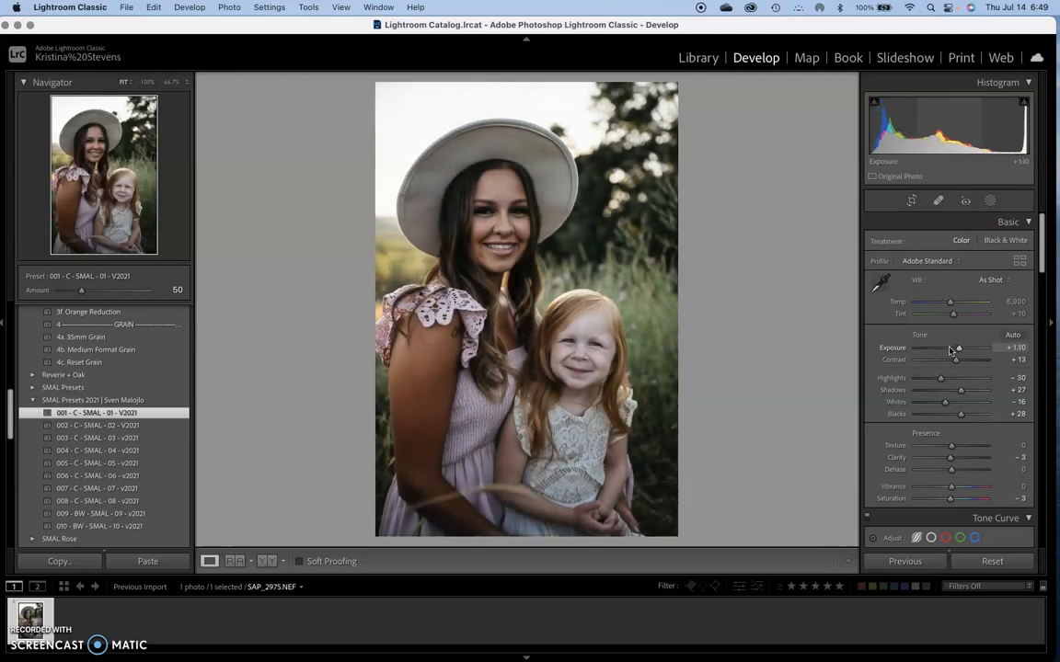
scroll(950, 350, up, 2)
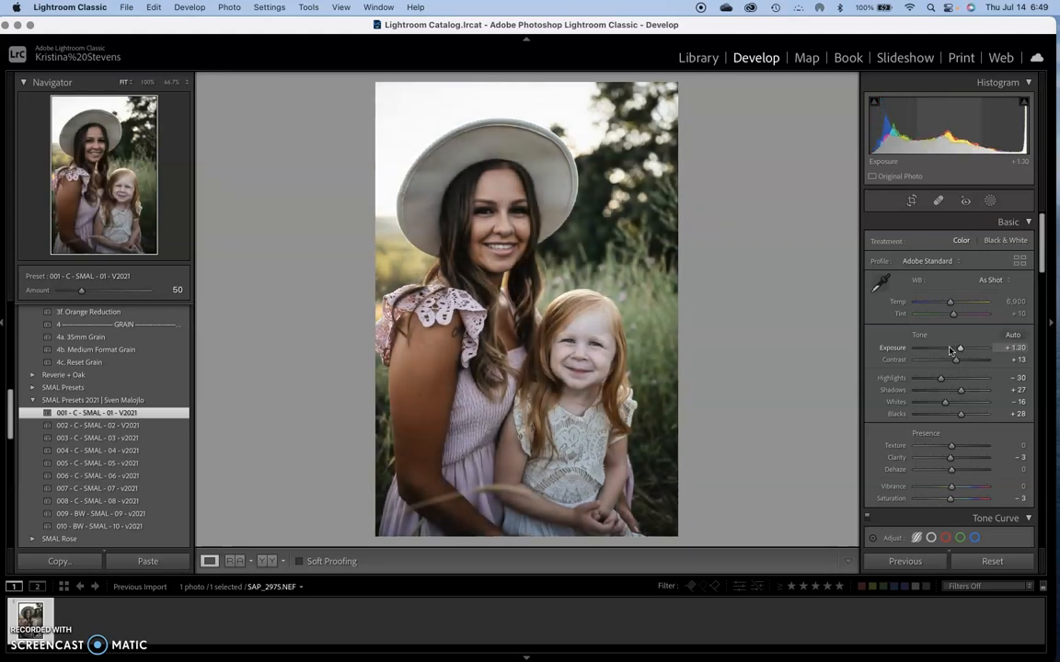
scroll(950, 350, up, 1)
scroll(950, 350, up, 1)
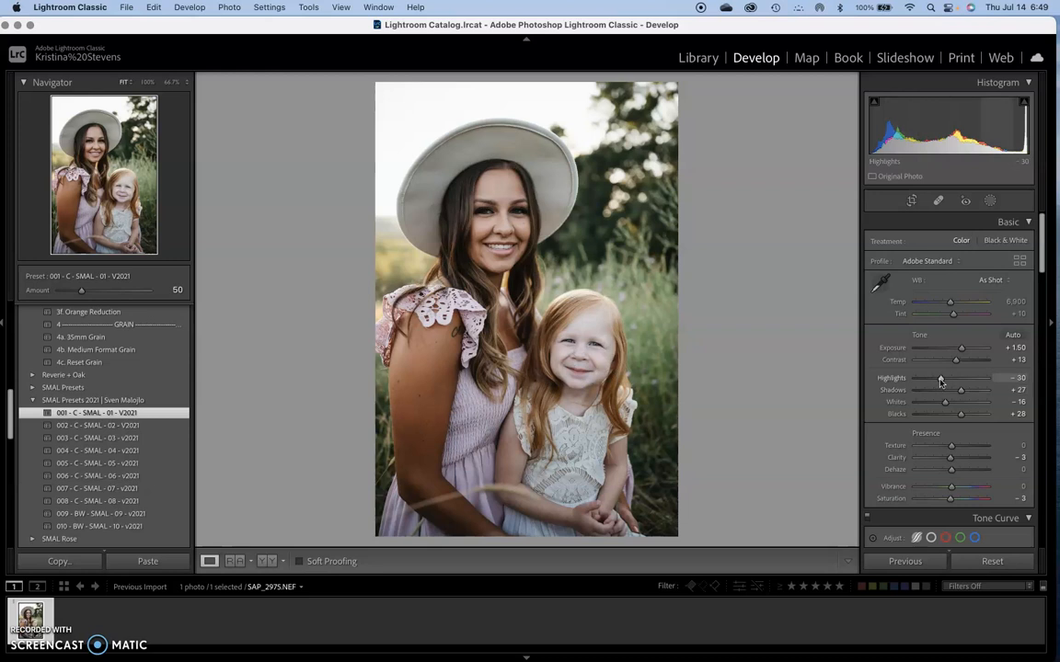
Adjust the photo's tone to Highlights −55, Blacks +53 and Whites −41
scroll(940, 382, down, 4)
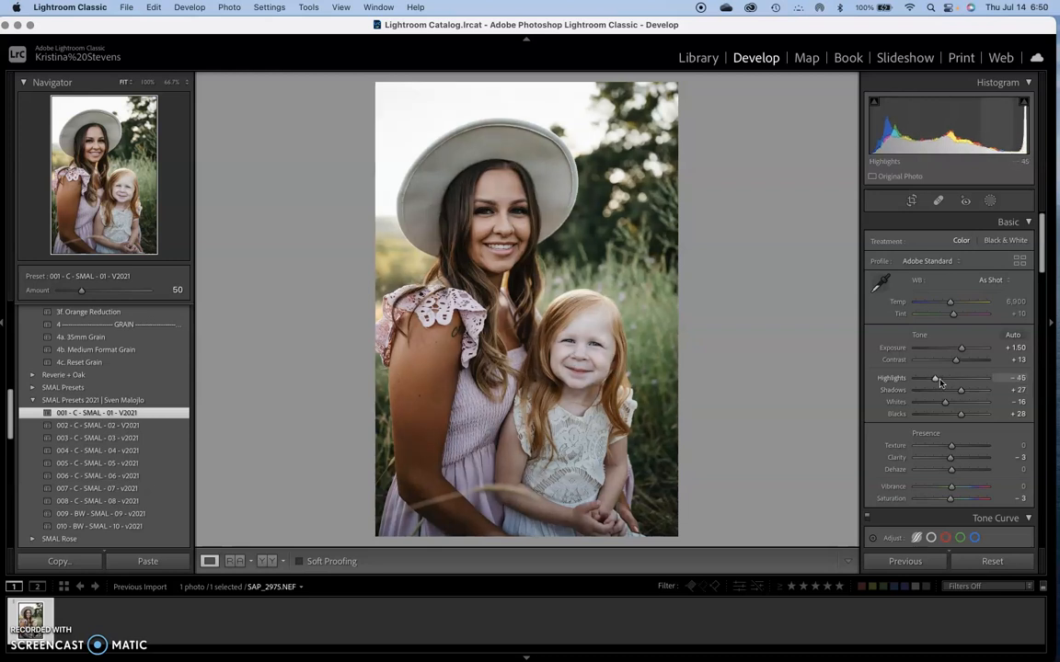
scroll(940, 382, down, 1)
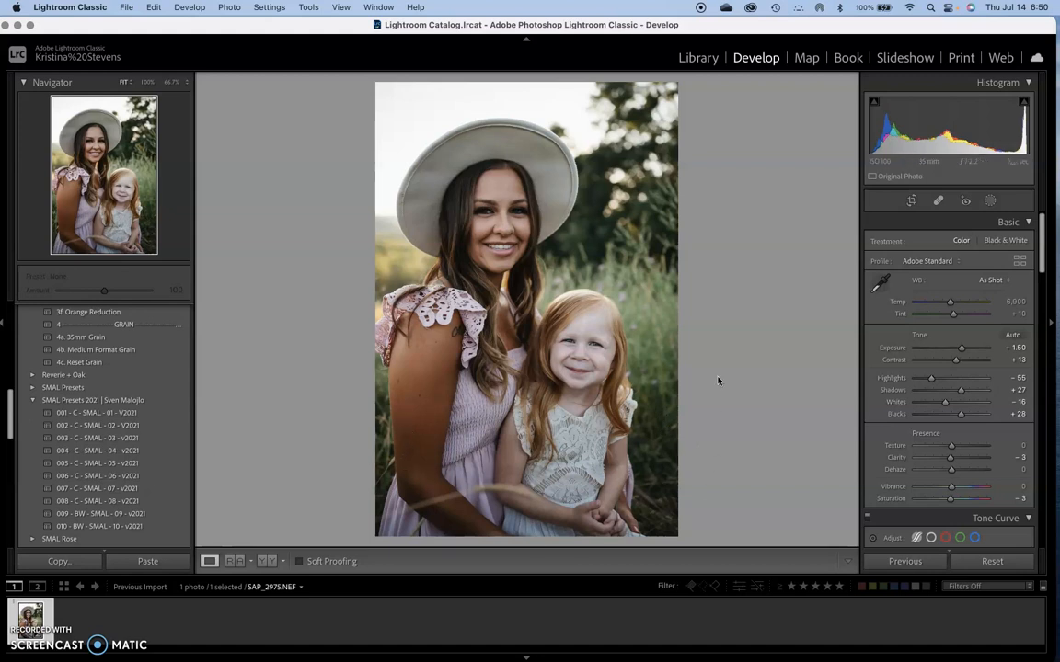
scroll(963, 417, up, 5)
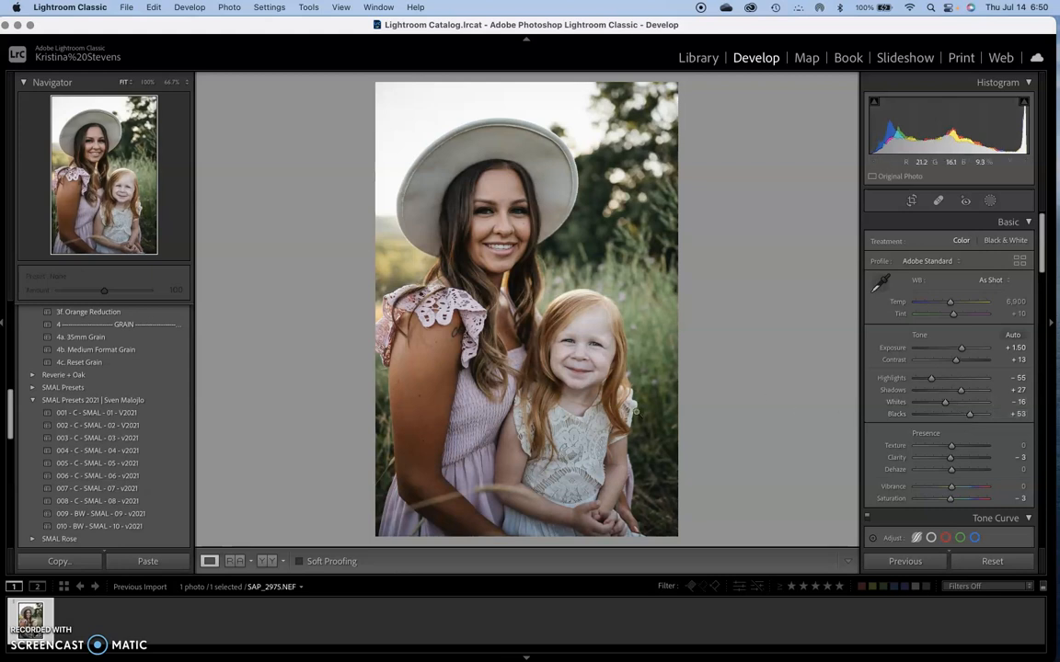
scroll(945, 402, down, 4)
scroll(946, 402, down, 1)
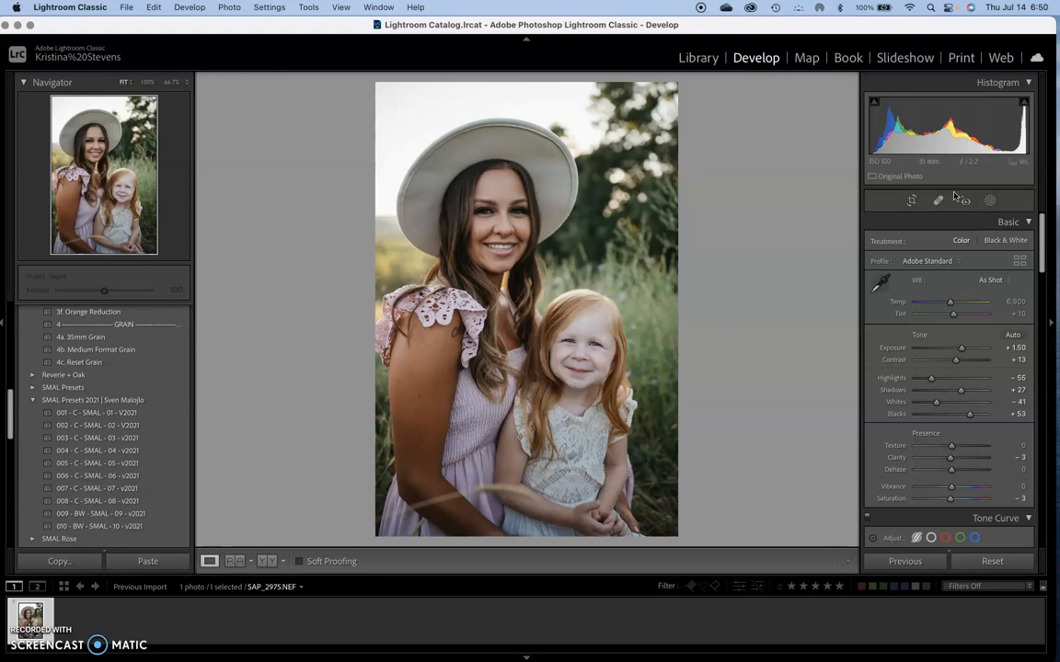
Create a Select Subject mask and invert it so it covers the background
key(shift+w)
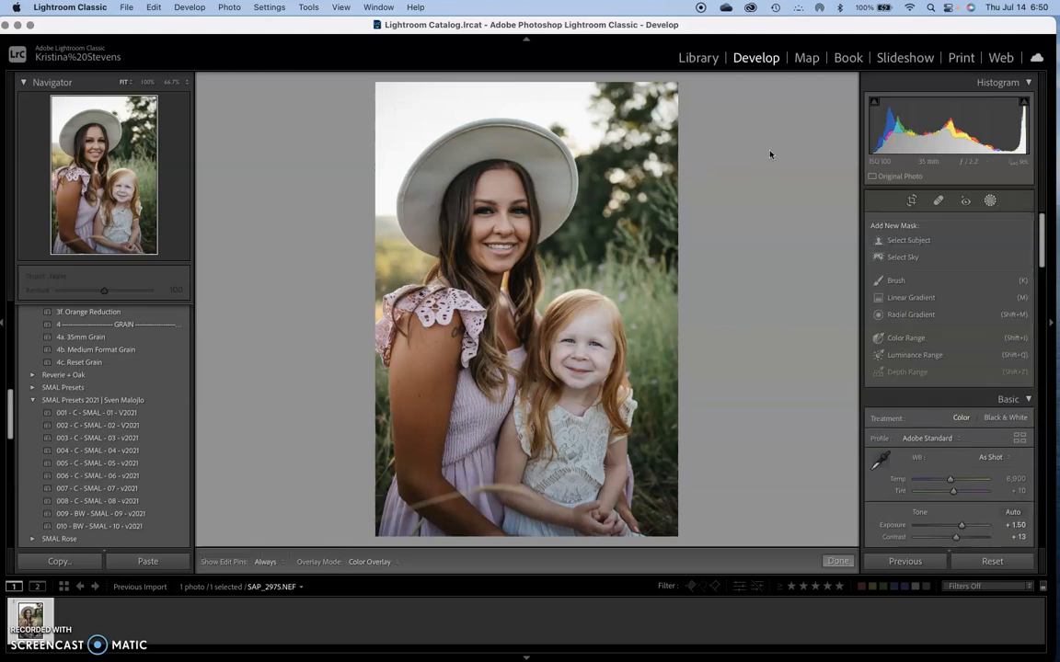
click(915, 243)
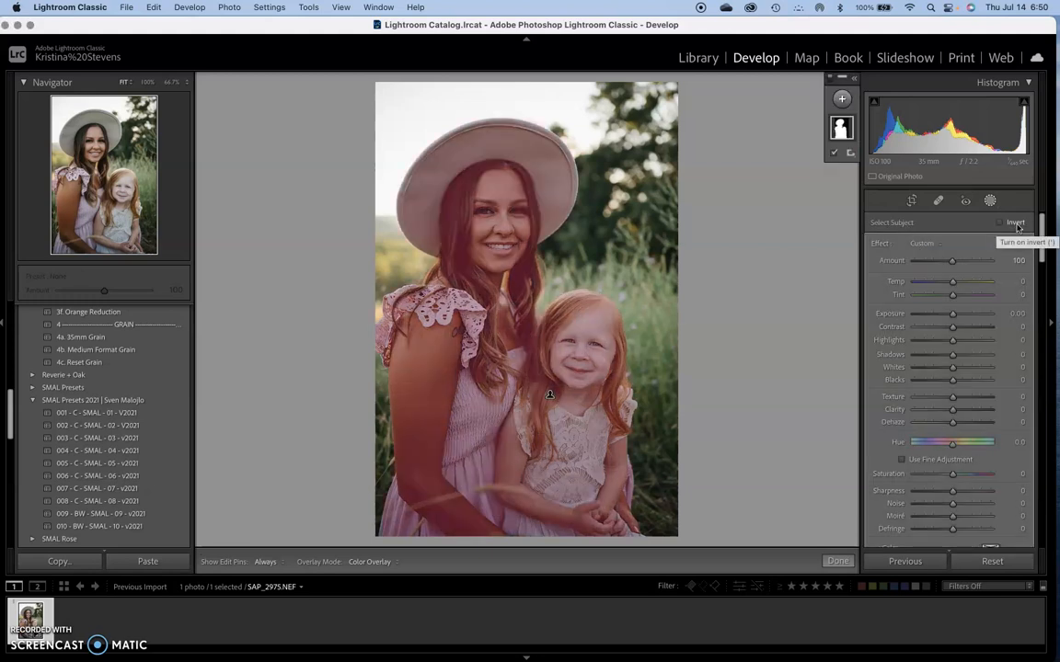
click(1016, 224)
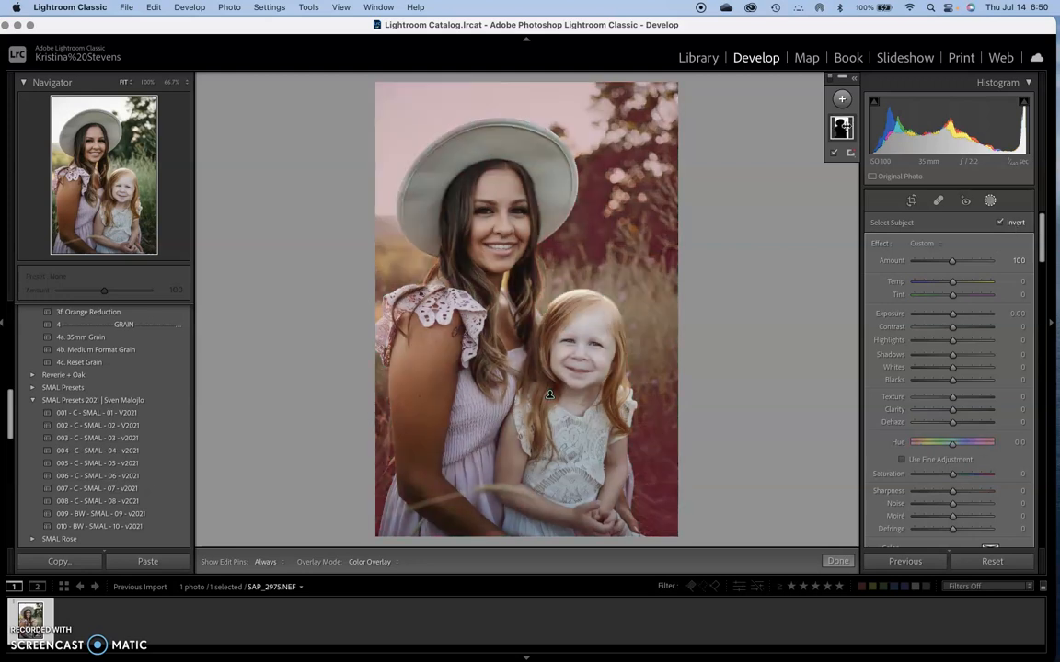
Intersect the background mask with a straight Linear Gradient running from the photo's top edge down to the girl's lower dress
click(852, 79)
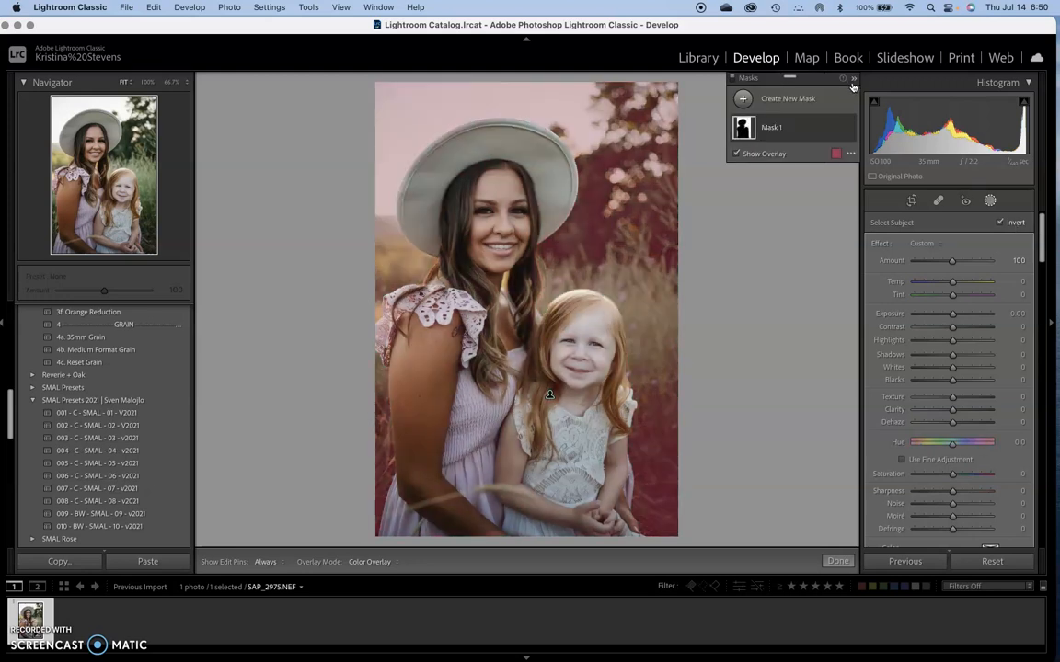
mouse_move(838, 130)
click(837, 128)
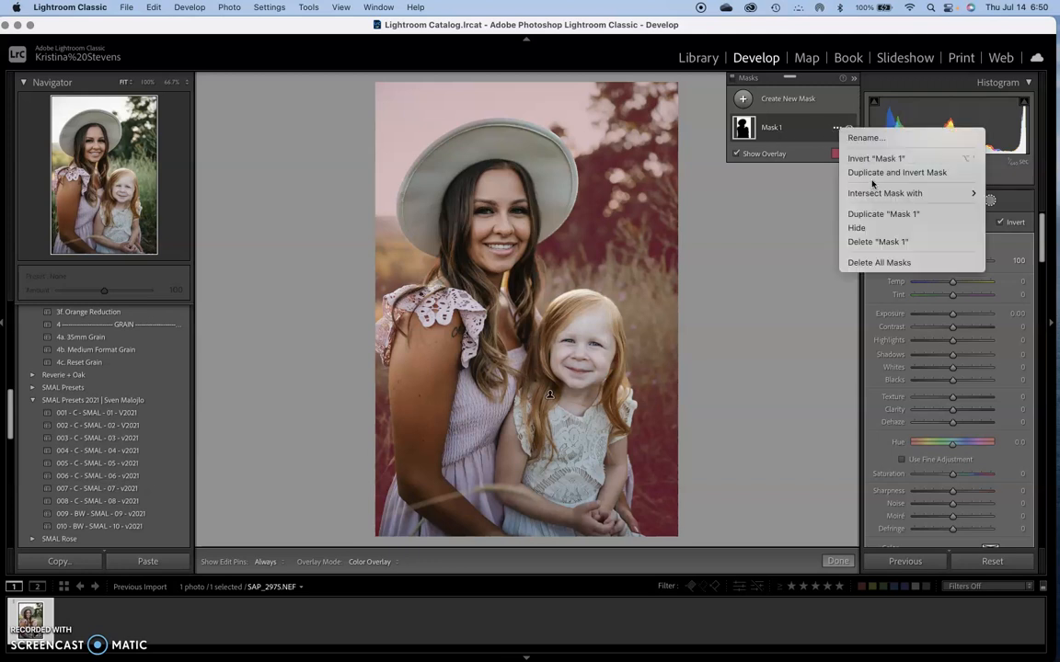
mouse_move(875, 193)
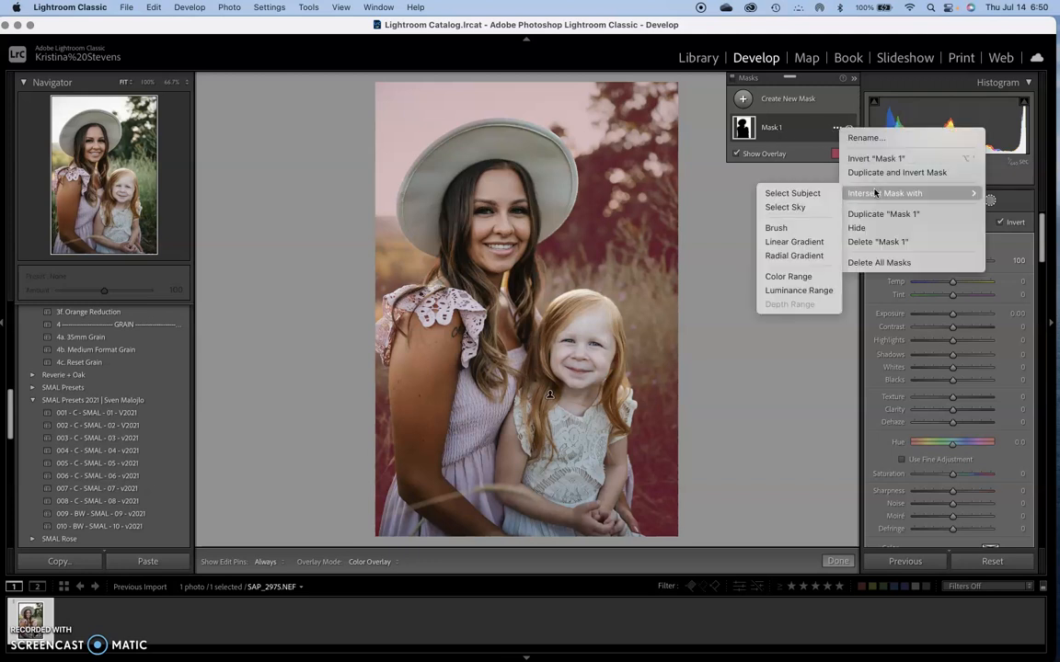
click(798, 241)
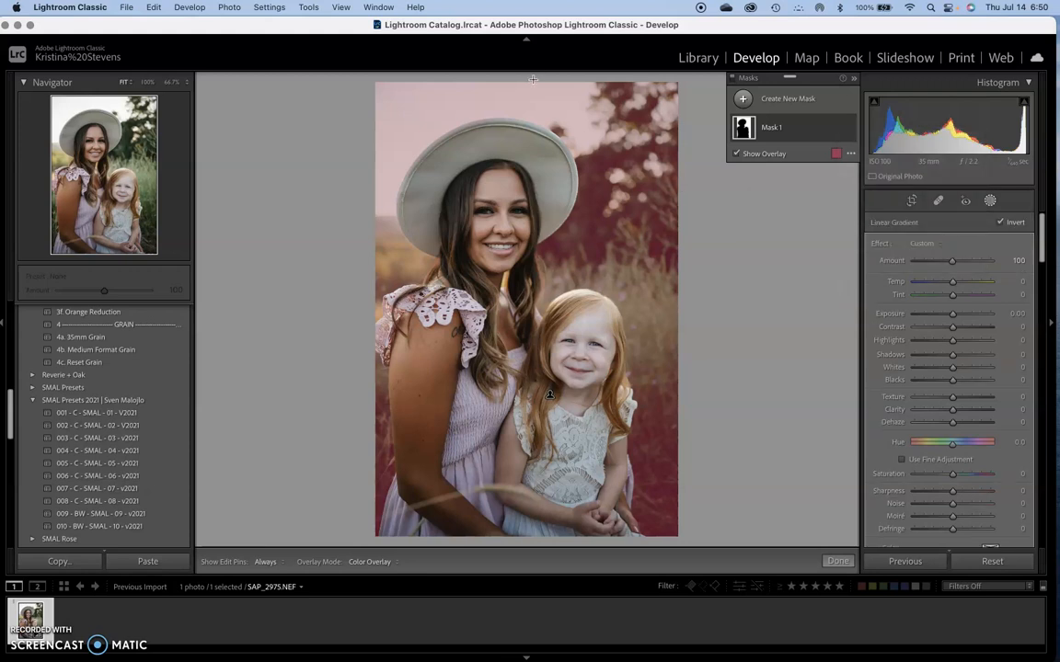
drag(533, 80, 531, 464)
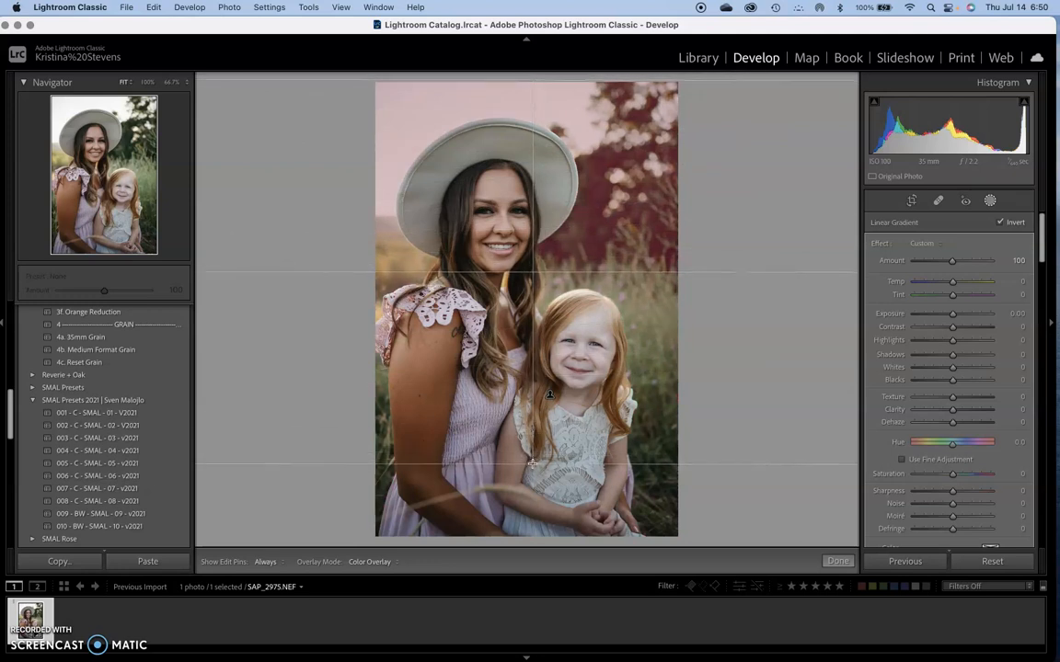
drag(532, 464, 508, 480)
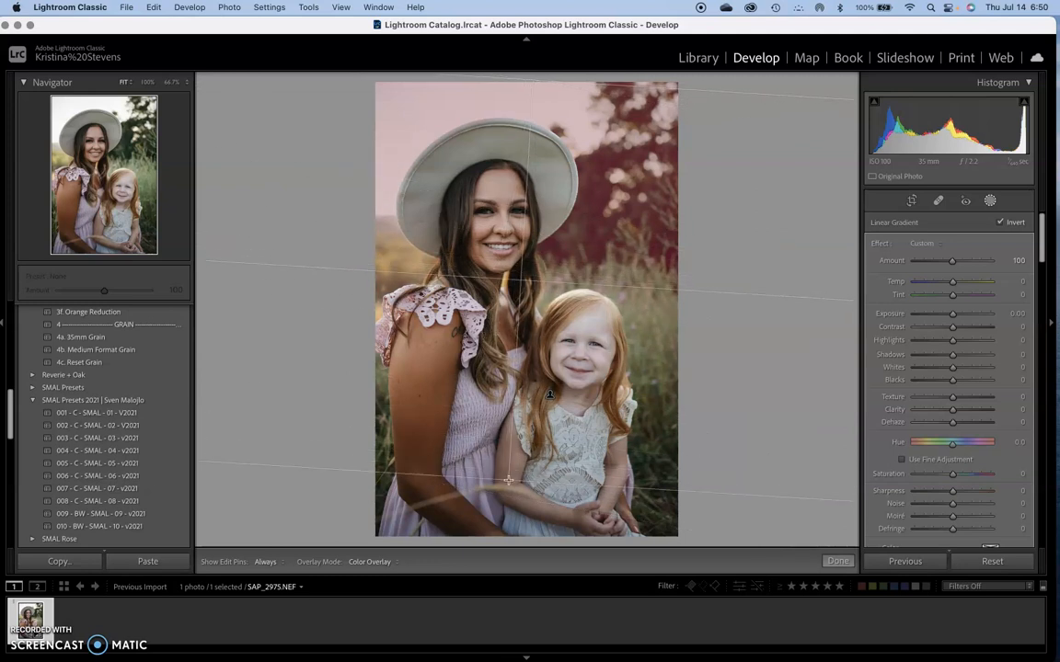
drag(508, 479, 507, 479)
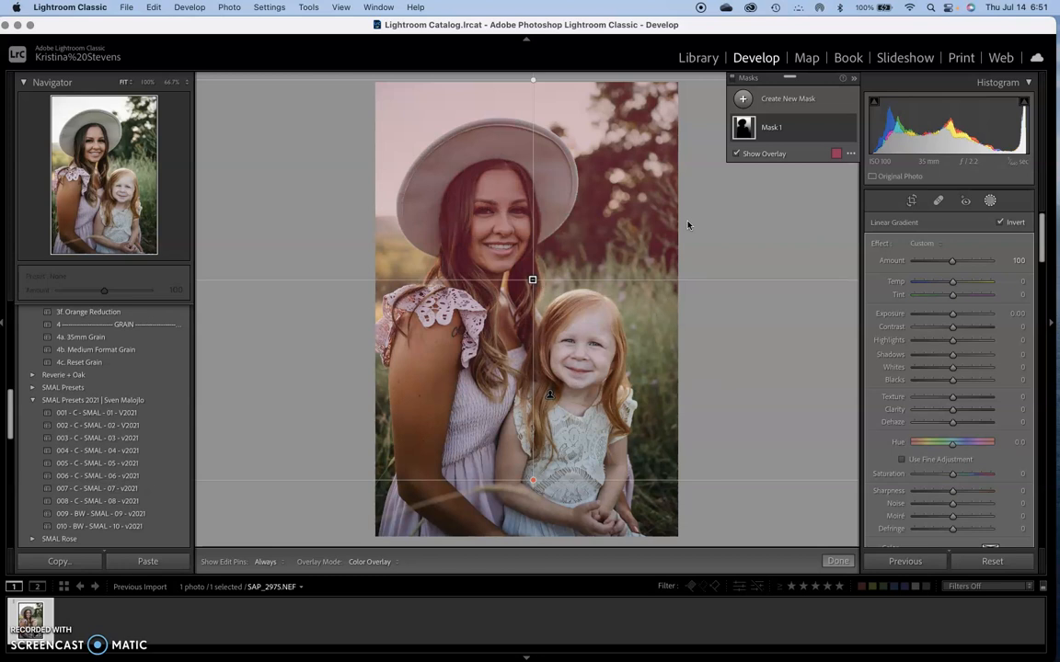
Darken the masked background by setting the mask's Exposure to −1.40
drag(954, 316, 953, 317)
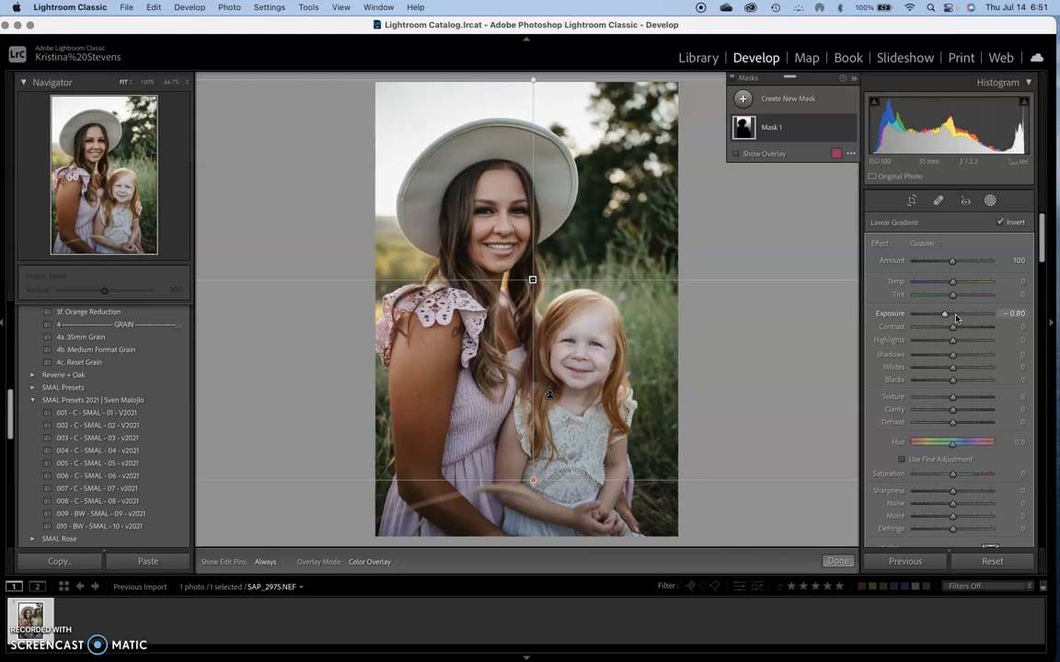
drag(955, 318, 955, 317)
scroll(955, 317, down, 1)
scroll(955, 317, down, 1)
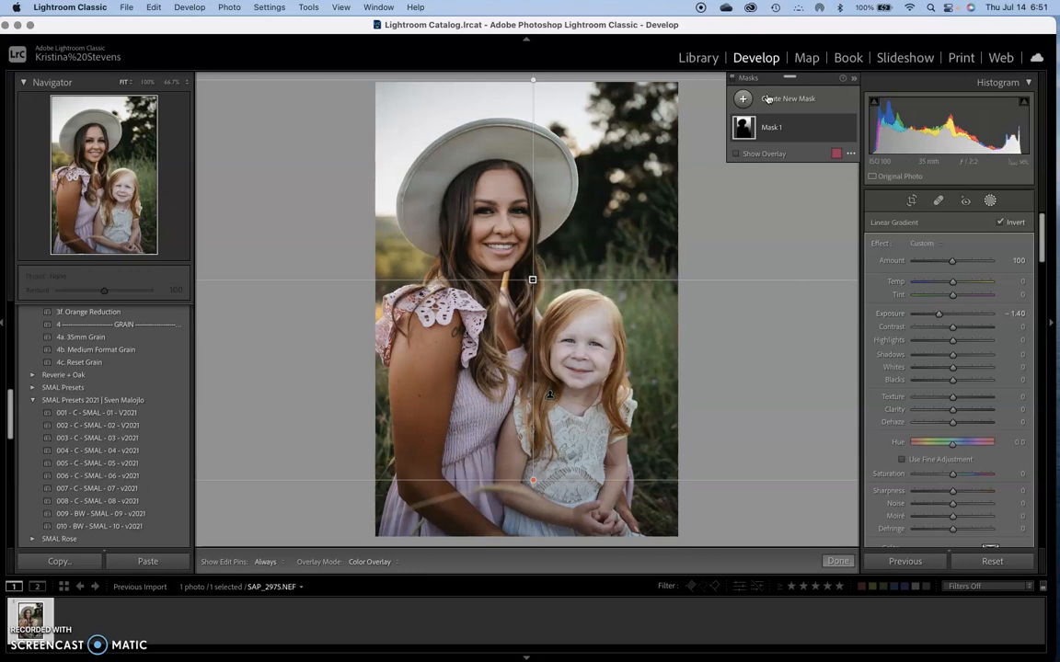
Compare the photo with and without the background mask's adjustment
click(848, 131)
click(848, 131)
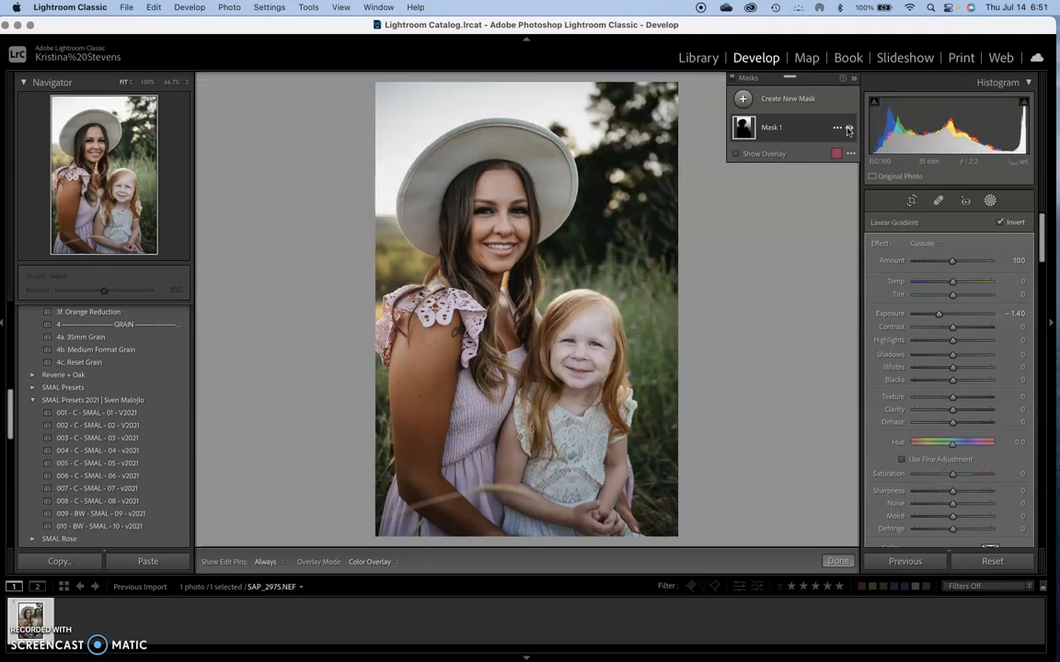
click(848, 131)
click(848, 131)
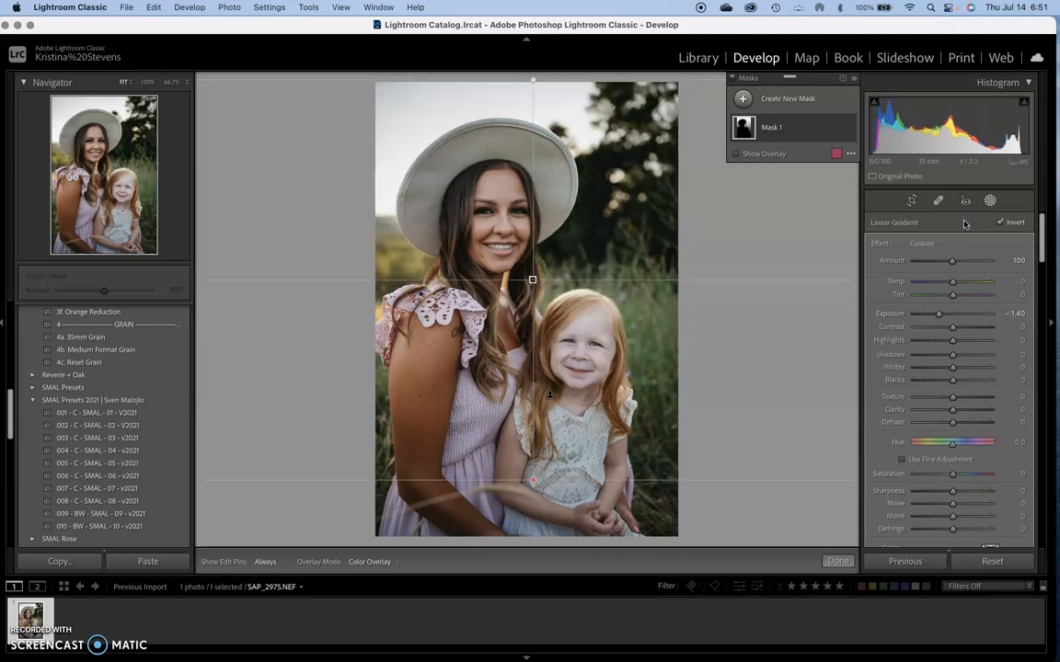
Finish masking and inspect the woman's face at 100% zoom, returning to the full view
key(shift+w)
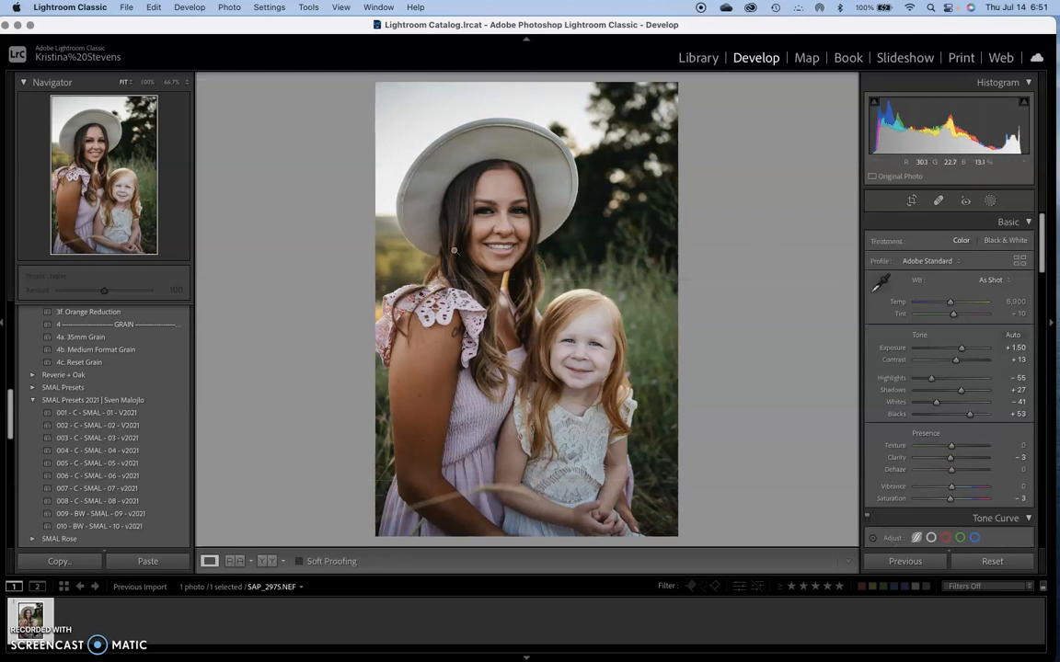
click(502, 215)
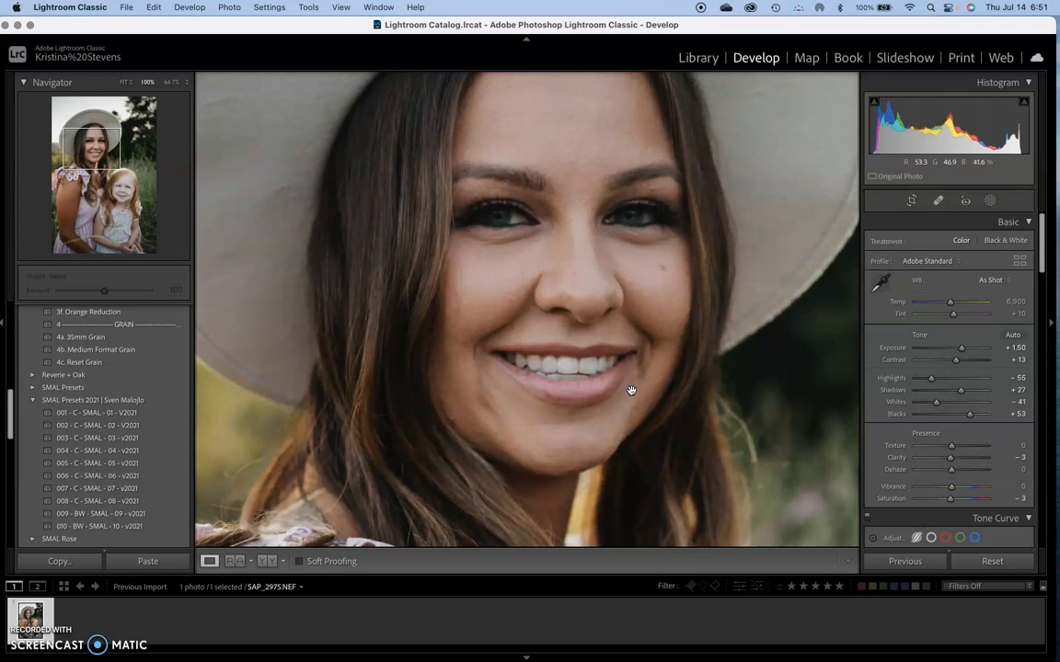
click(631, 390)
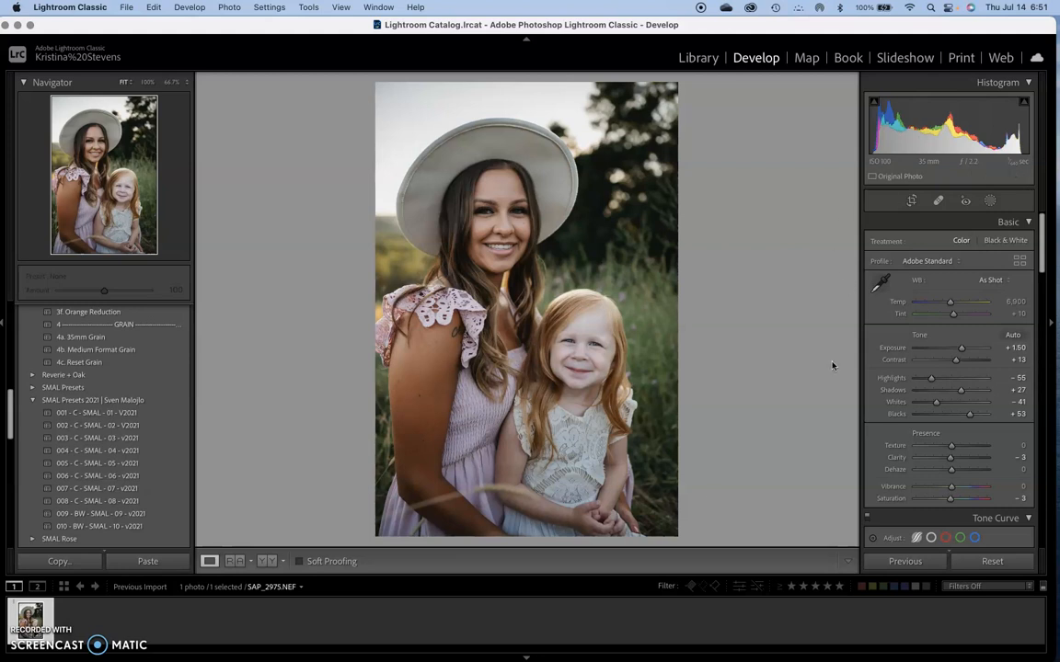
Send the photo to Adobe Photoshop 2022 for editing, rendering it using Lightroom
right_click(37, 615)
mouse_move(126, 504)
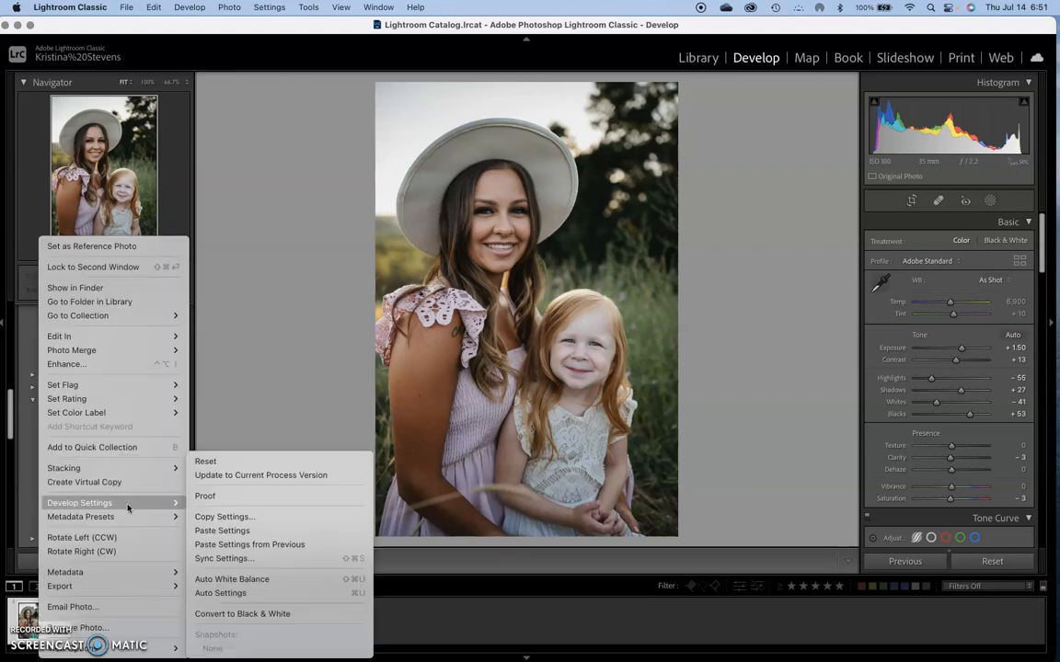
mouse_move(170, 336)
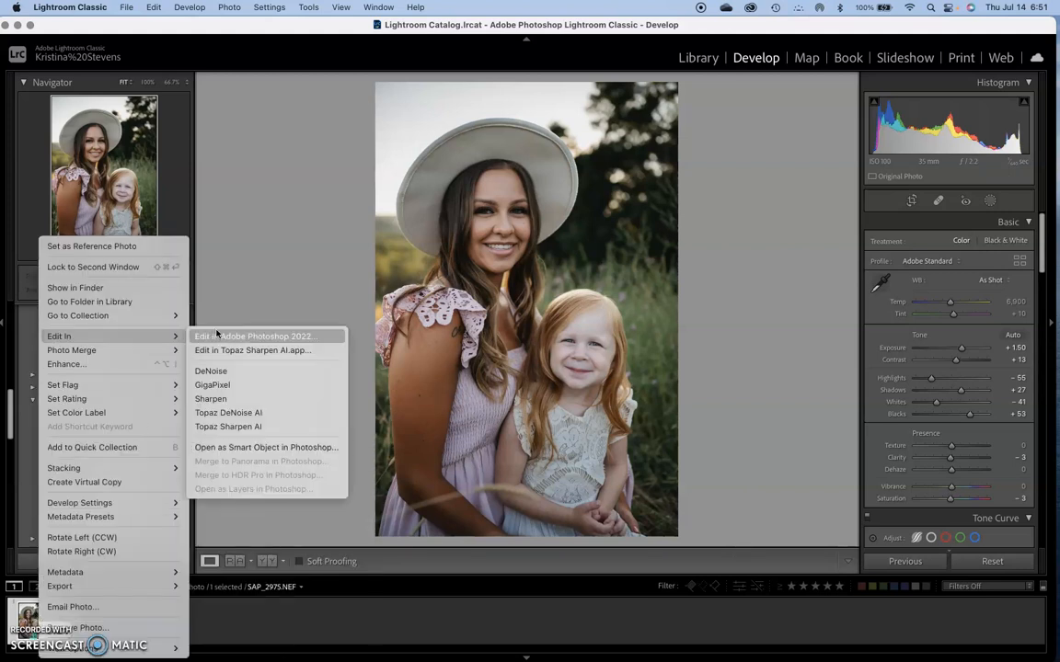
click(217, 334)
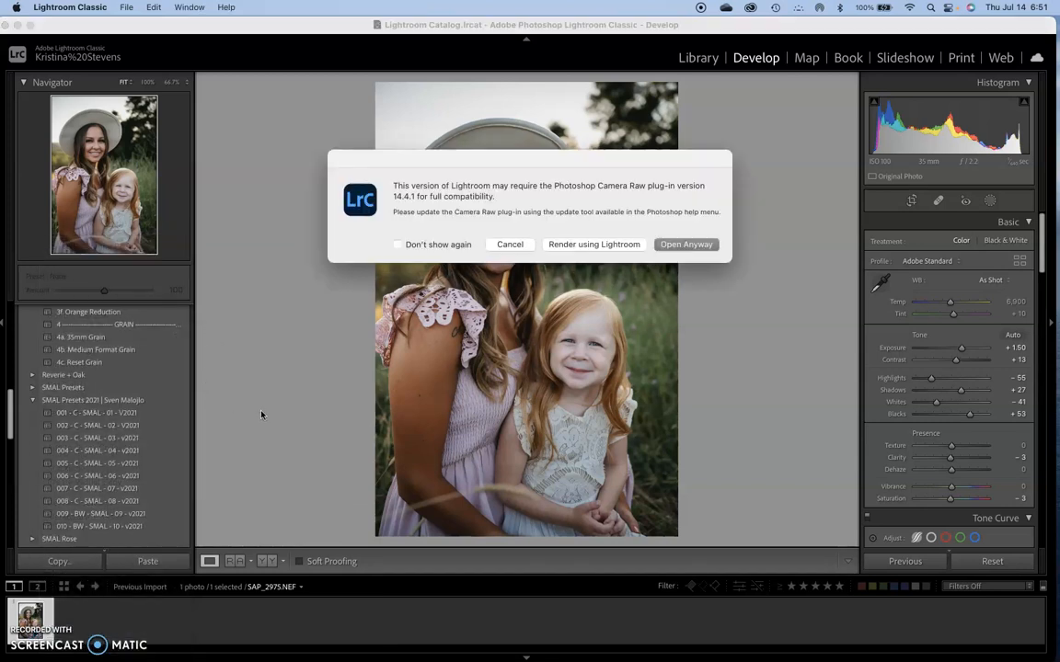
click(592, 245)
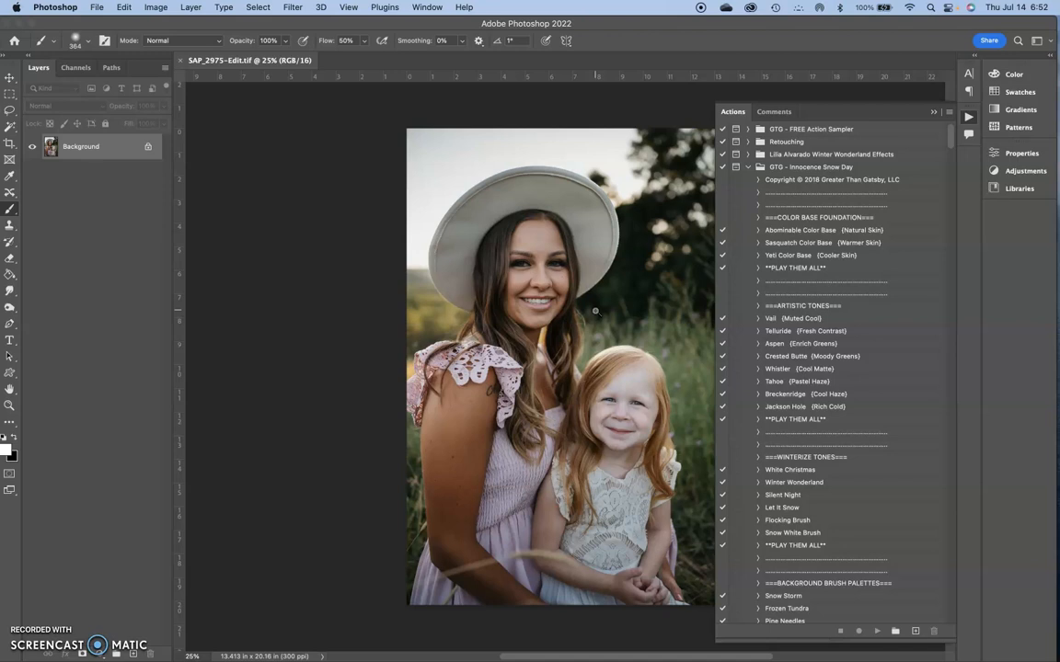
Collapse the expanded GTG action sets, including Innocence Snow Day, Painterly Portrait Collection II and Portrait Retouch Collection, to reach the Child Set
scroll(595, 310, right, 4)
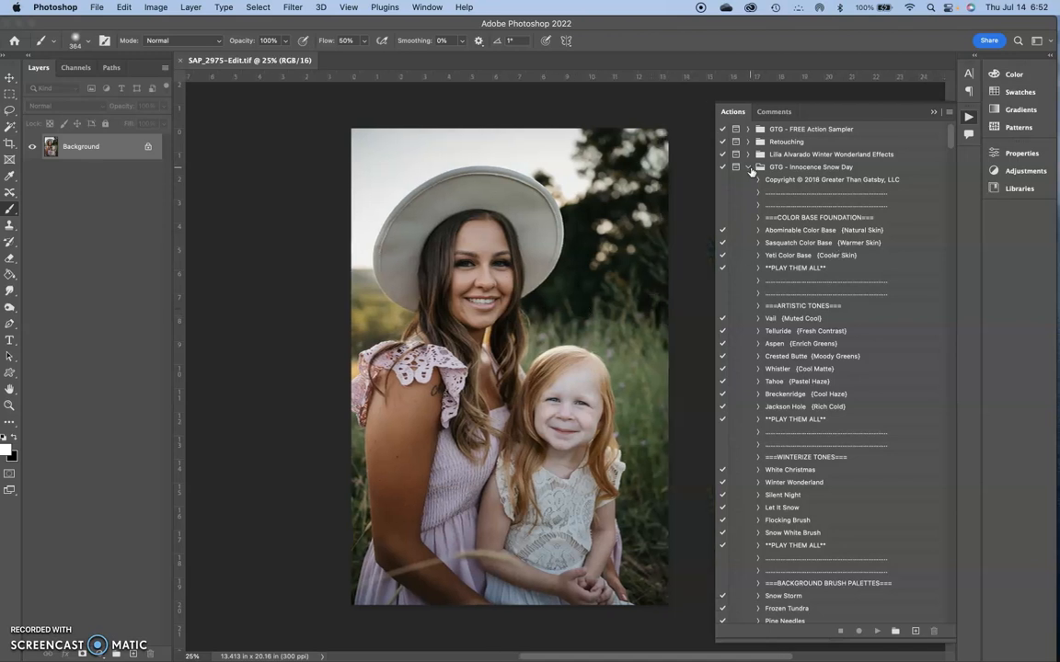
click(748, 167)
click(748, 217)
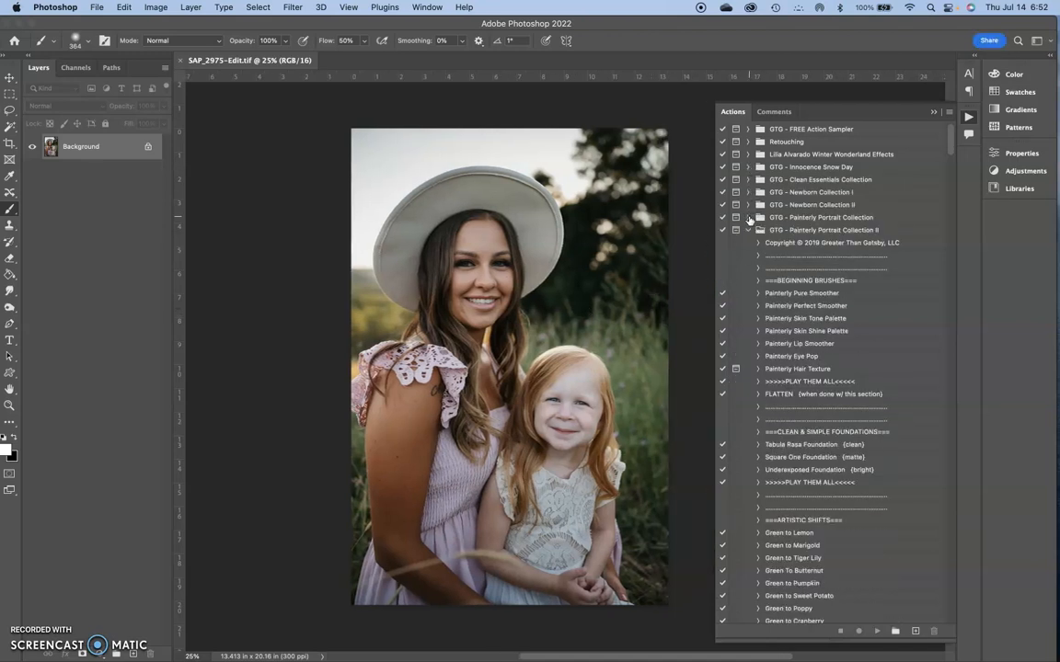
click(748, 230)
click(748, 255)
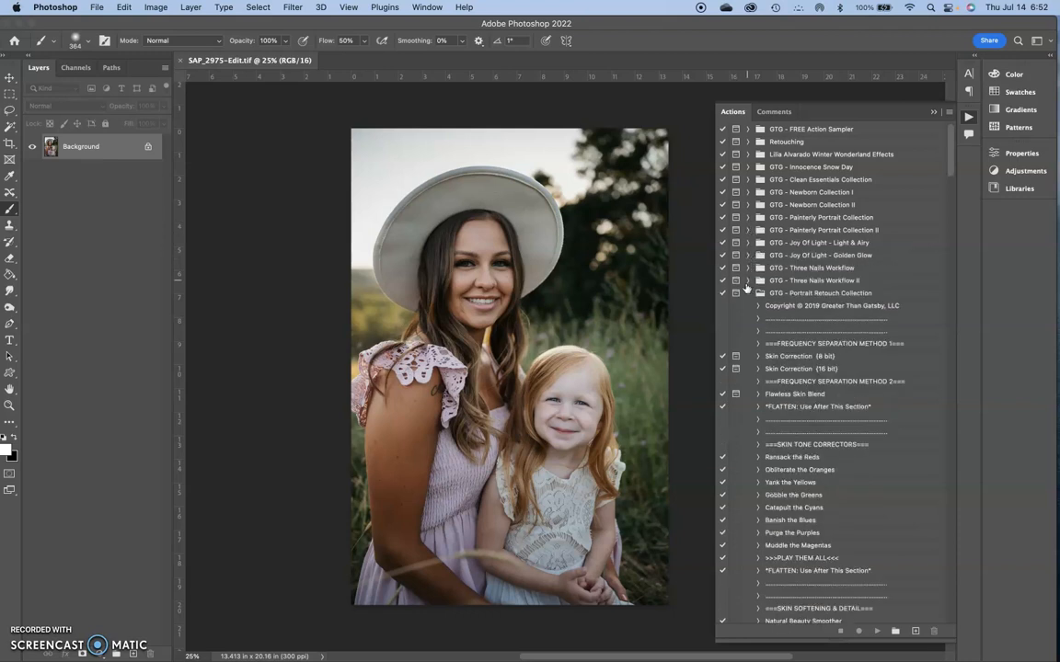
click(748, 292)
click(748, 318)
click(747, 330)
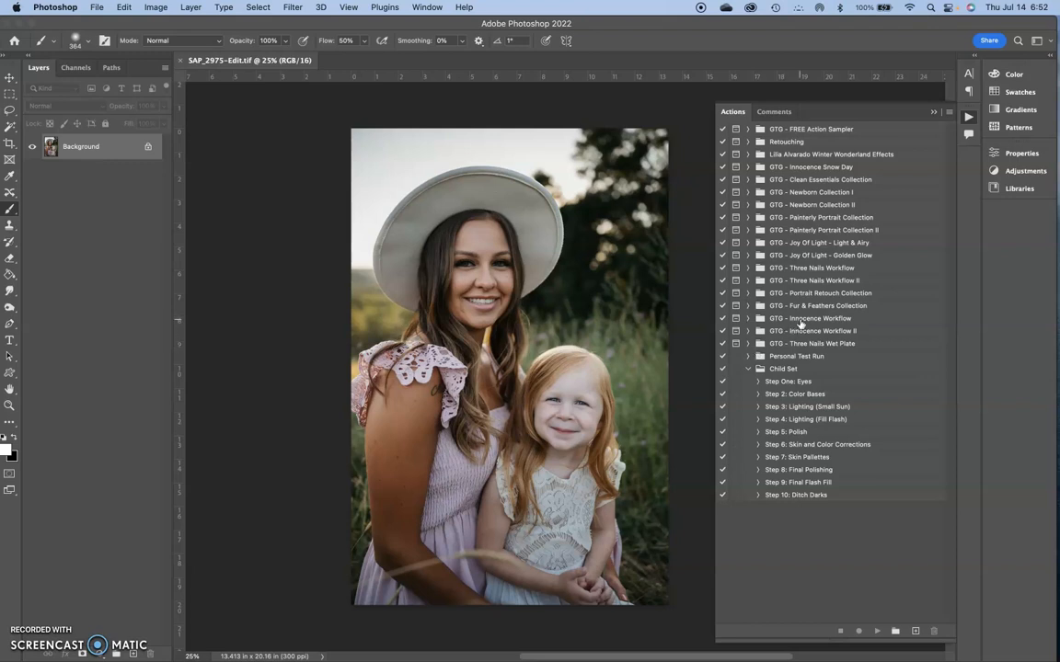
Collapse the Child Set of actions and select the set
click(793, 382)
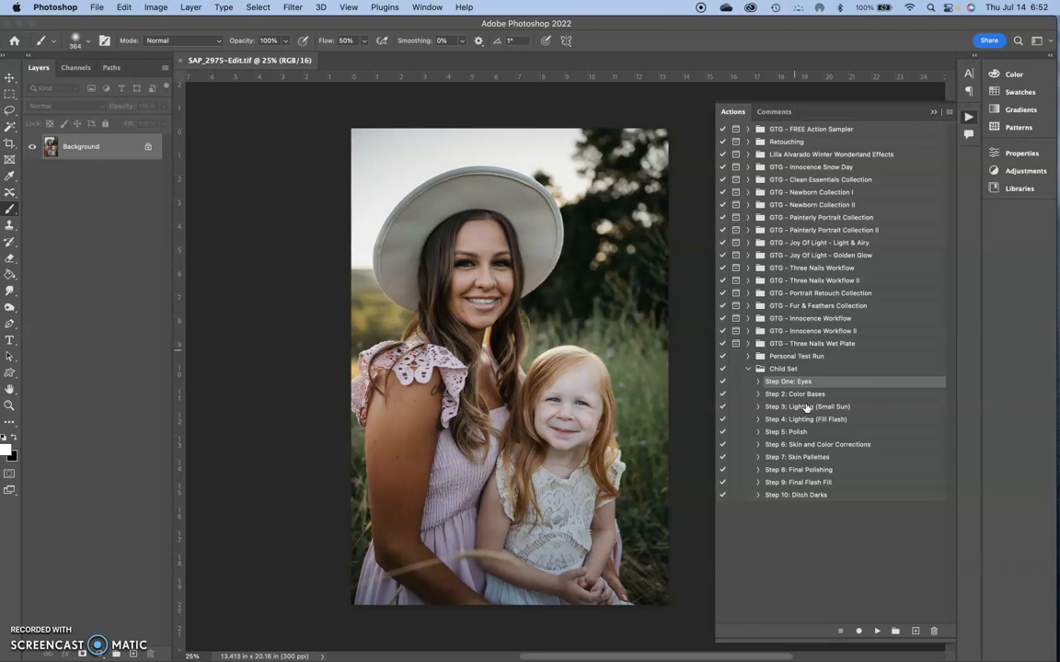
click(749, 369)
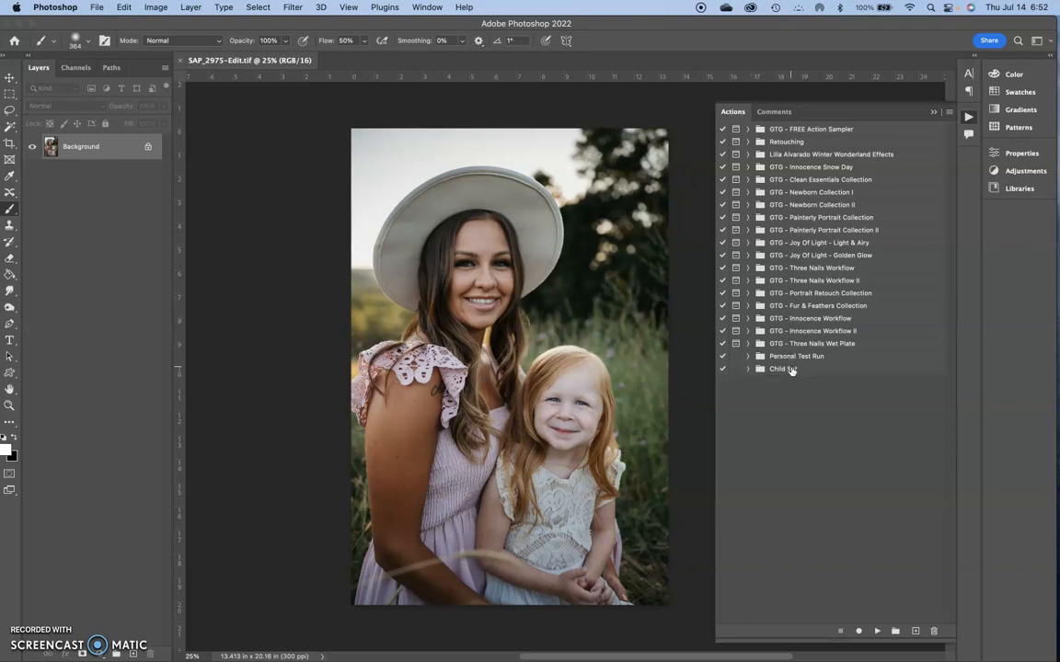
click(787, 368)
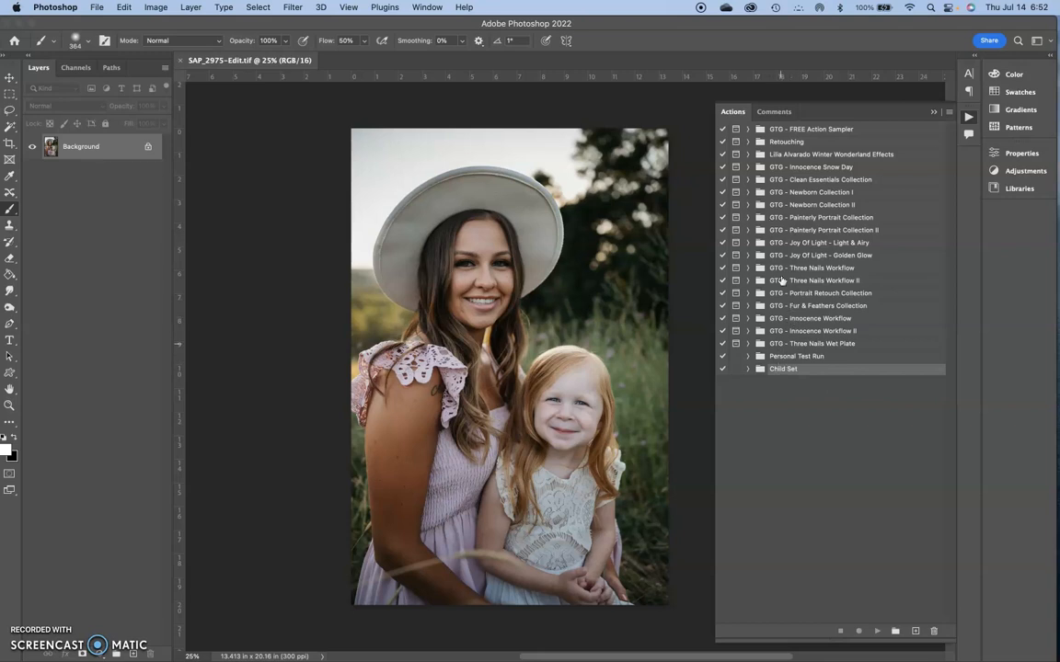
Run All Over Eye Foundation, All-In-One Iris Enhancers, Lashes & Brows and Define the Eyes from the GTG Portrait Retouch Collection
click(748, 293)
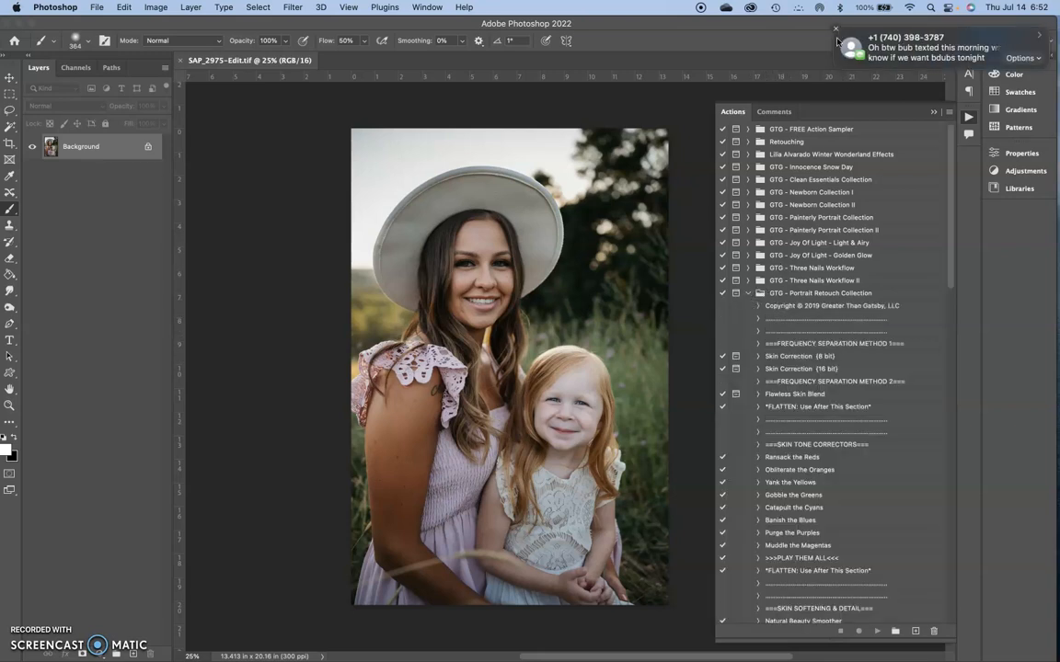
click(838, 30)
scroll(856, 402, down, 10)
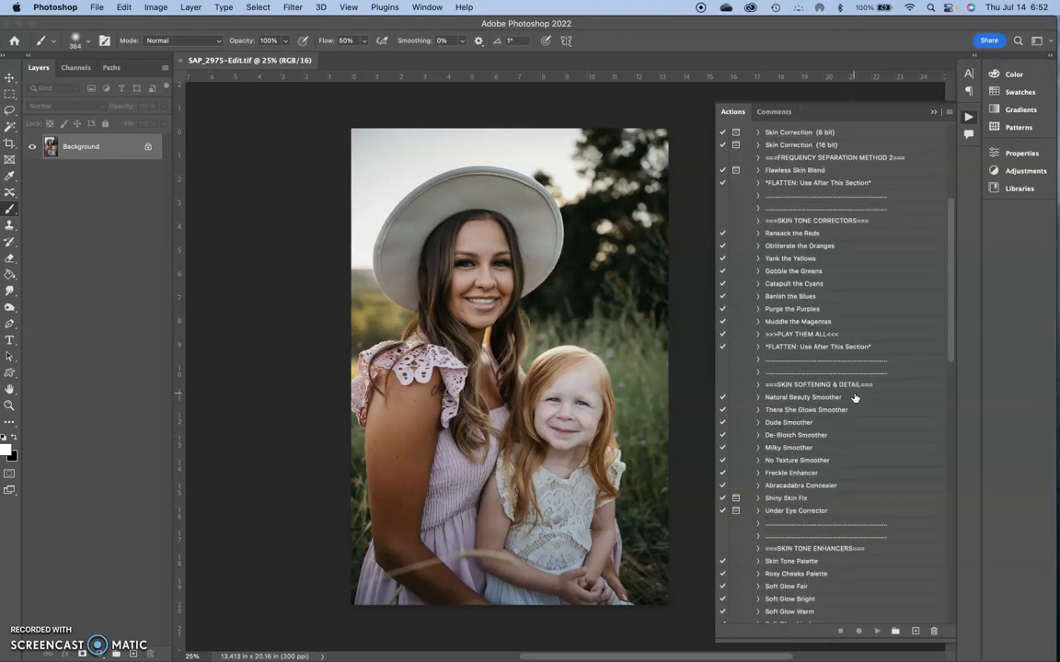
scroll(855, 398, down, 3)
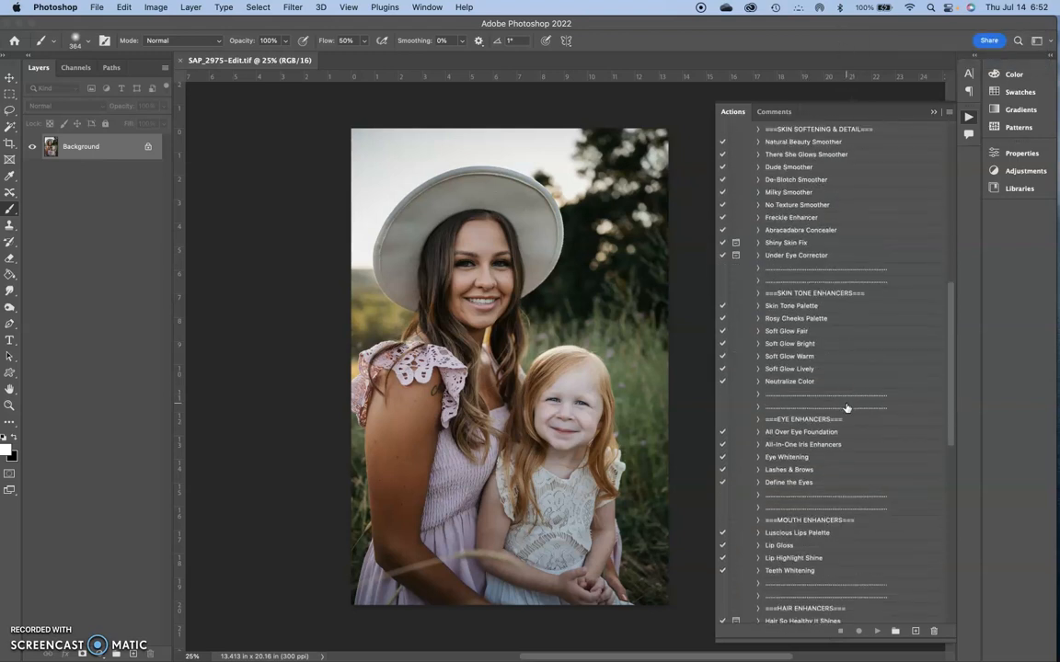
scroll(846, 408, down, 2)
click(789, 388)
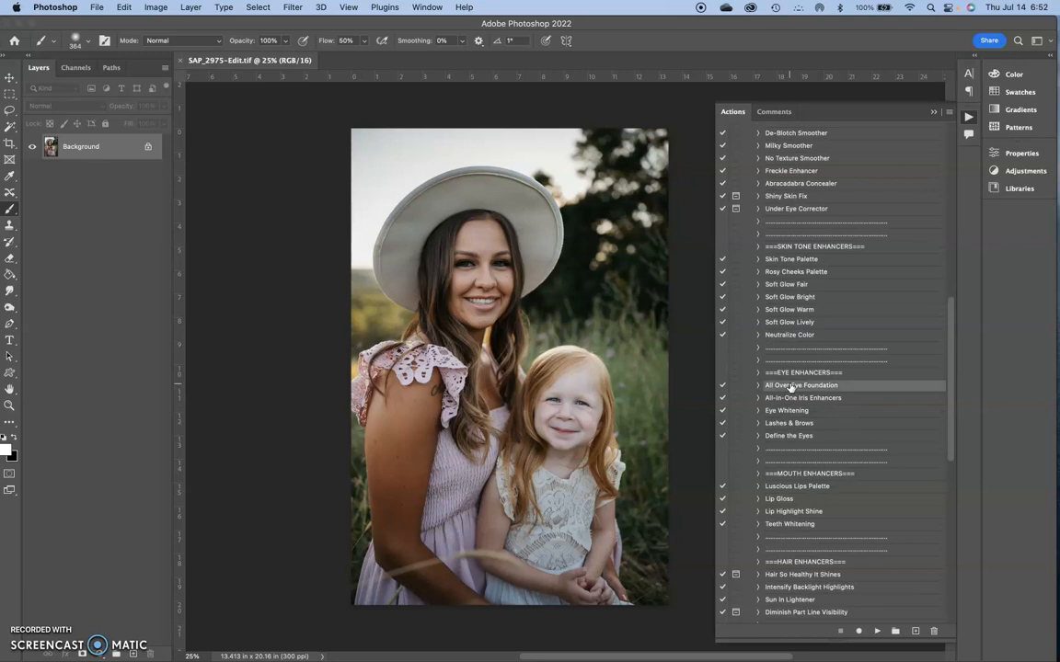
super+click(798, 399)
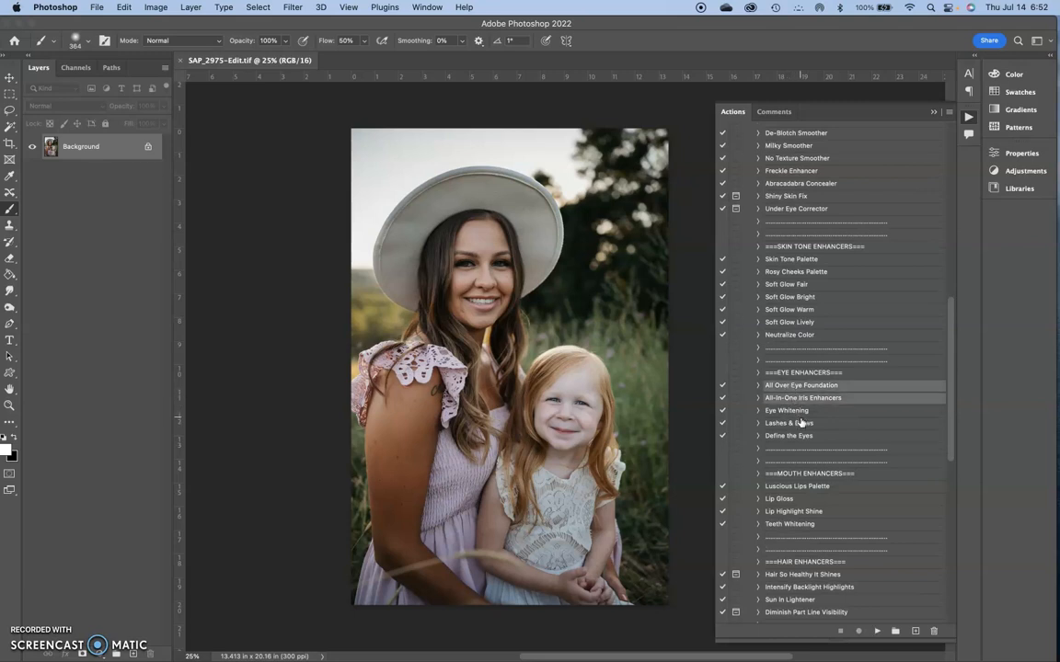
super+click(802, 423)
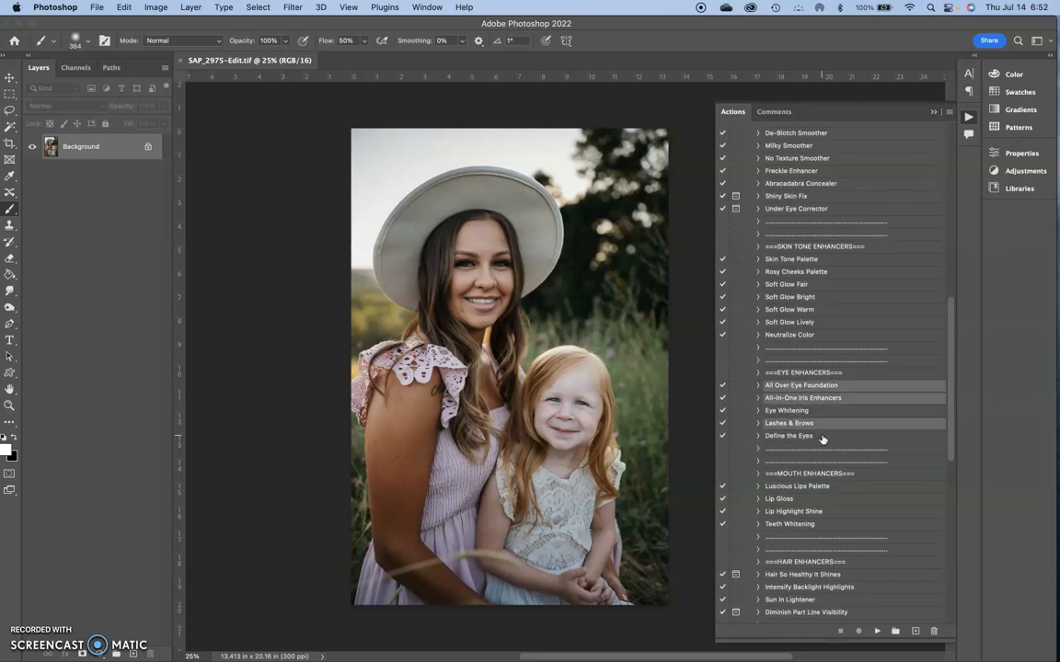
super+click(804, 435)
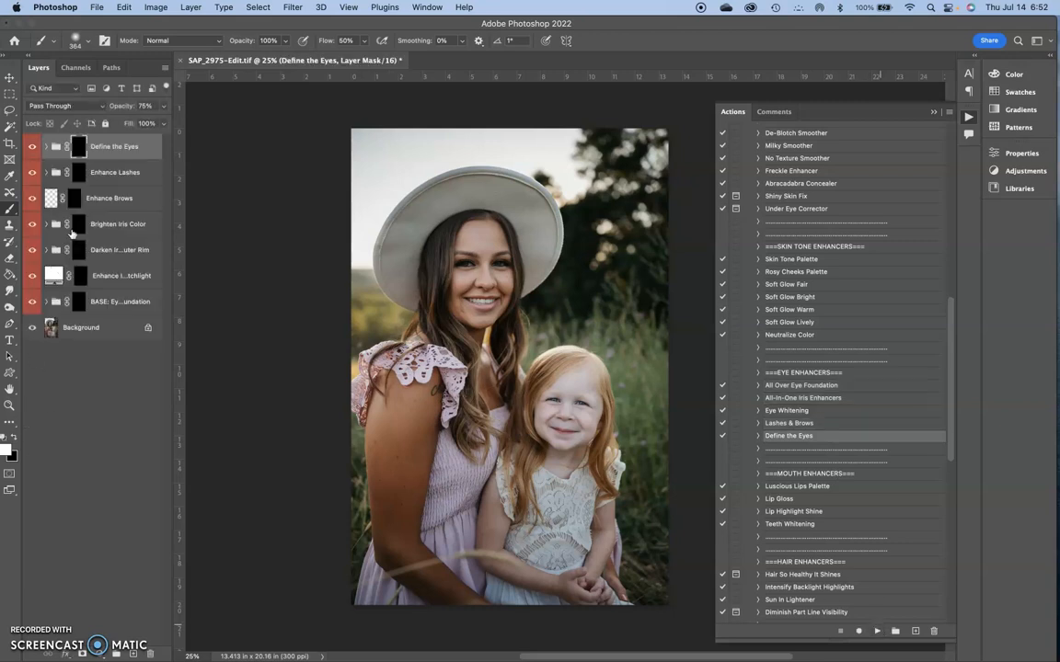
Select all the eye-enhancement layers above the Background and group them
shift+click(125, 272)
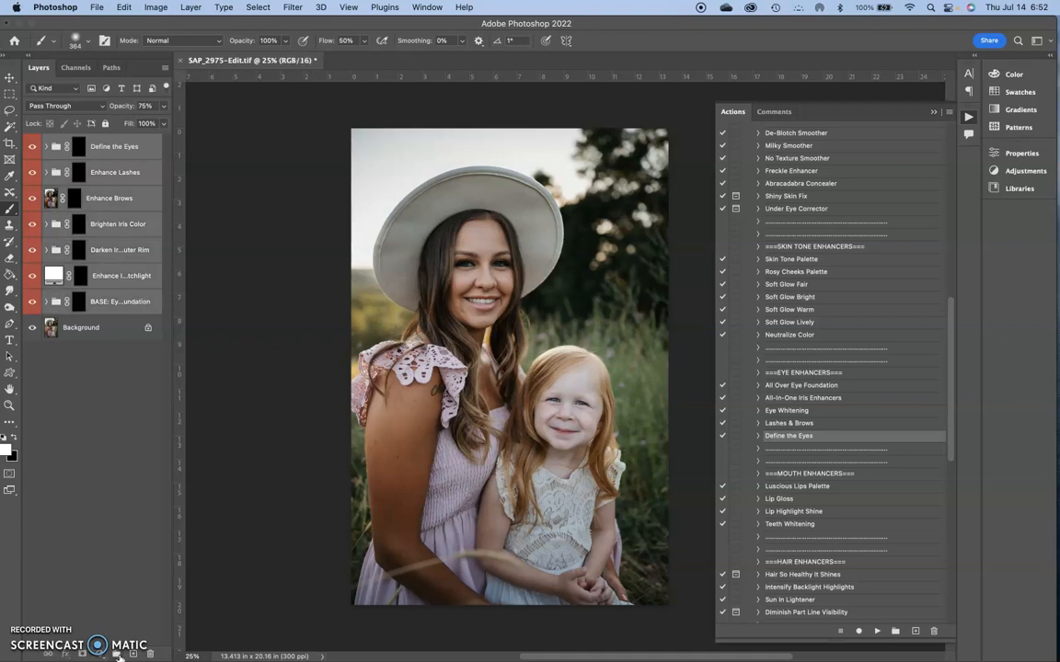
key(super+g)
click(48, 143)
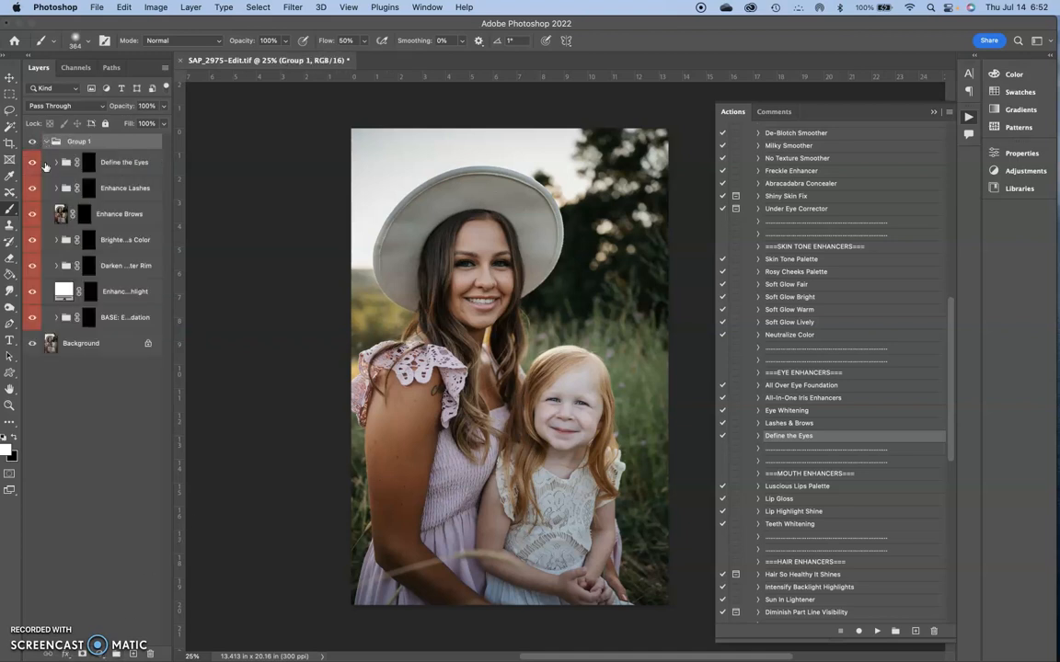
Paint white on the Define the Eyes mask over both of the woman's eyes with a 185 px soft round brush
key(alt+bracketleft)
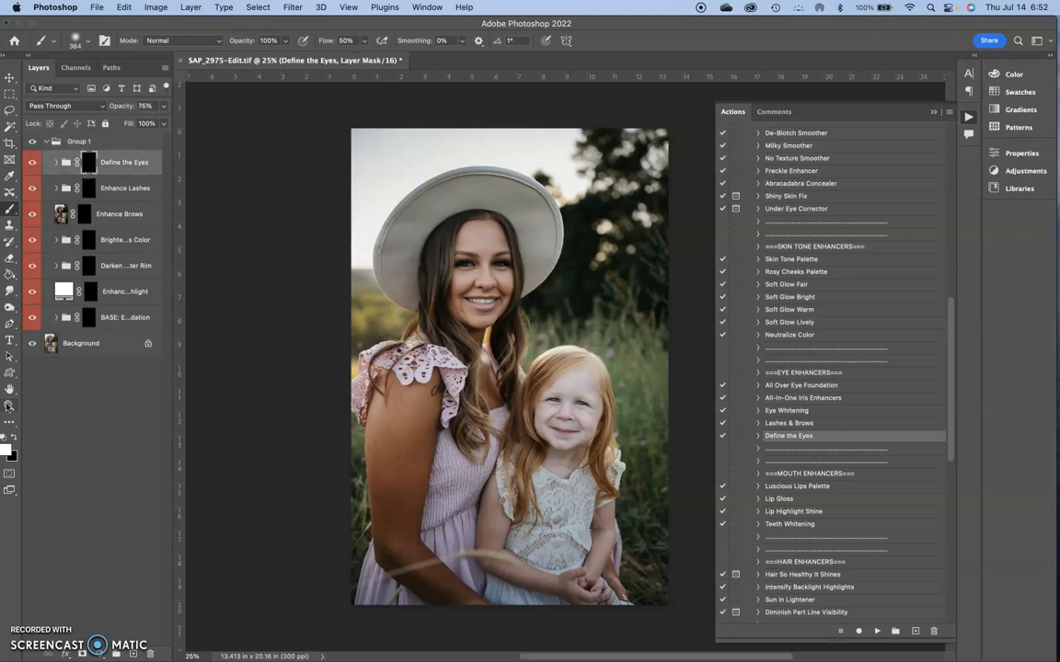
key(z)
click(485, 267)
drag(486, 267, 485, 267)
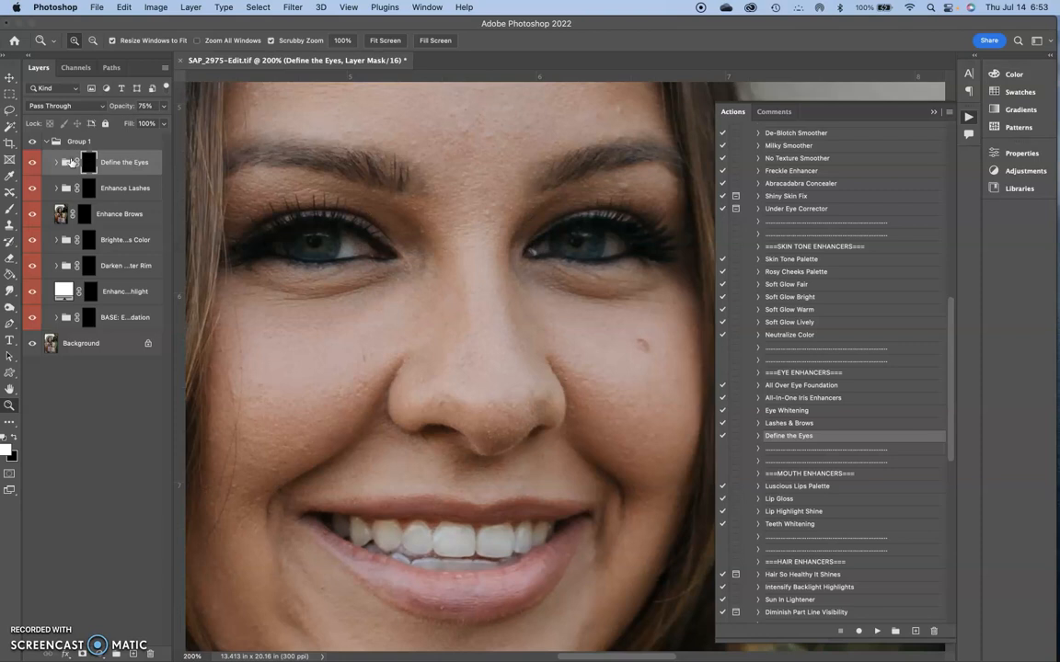
click(84, 164)
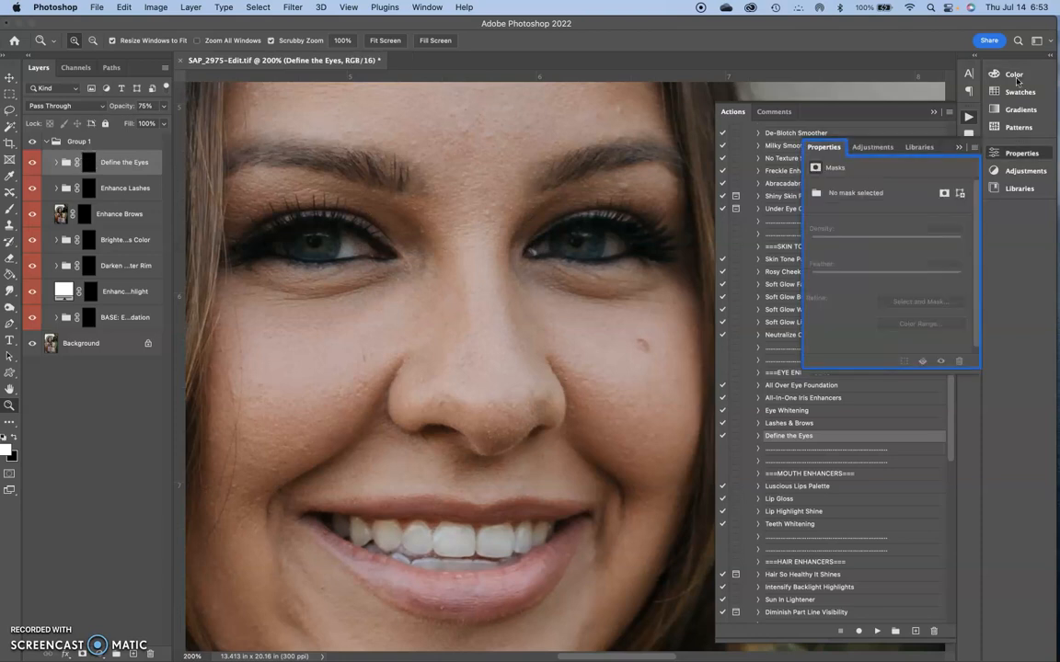
click(961, 149)
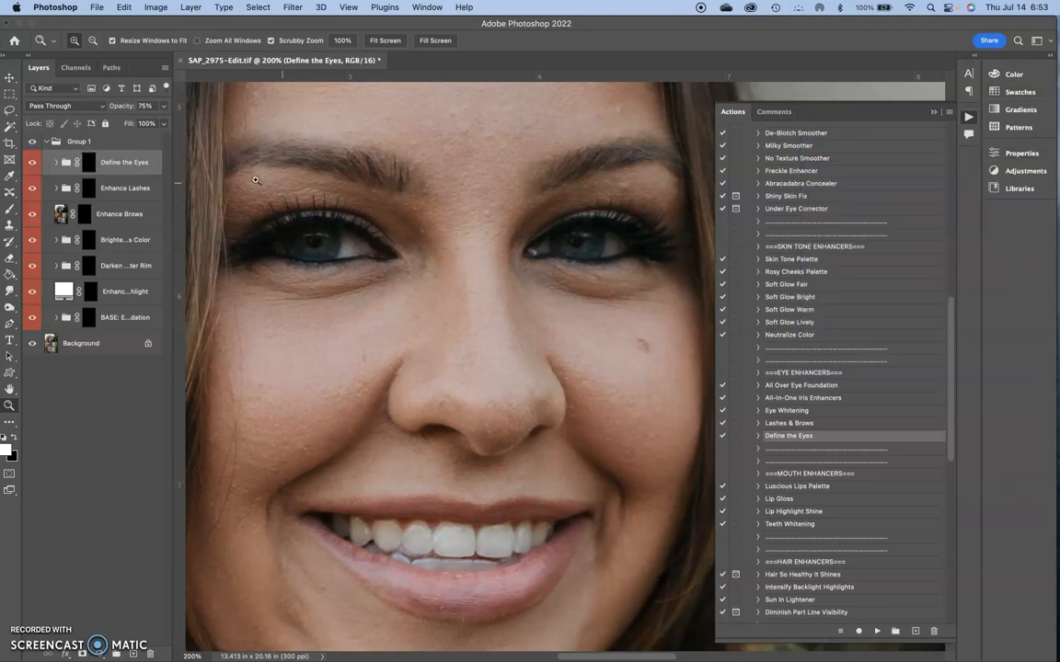
click(88, 160)
click(8, 210)
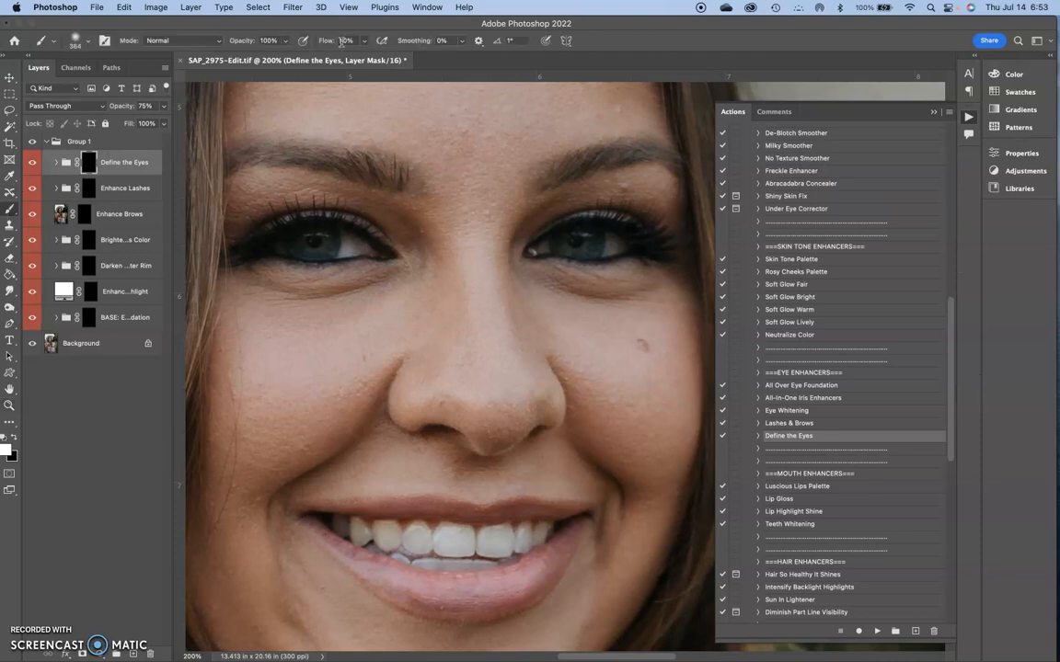
right_click(353, 187)
drag(488, 213, 479, 212)
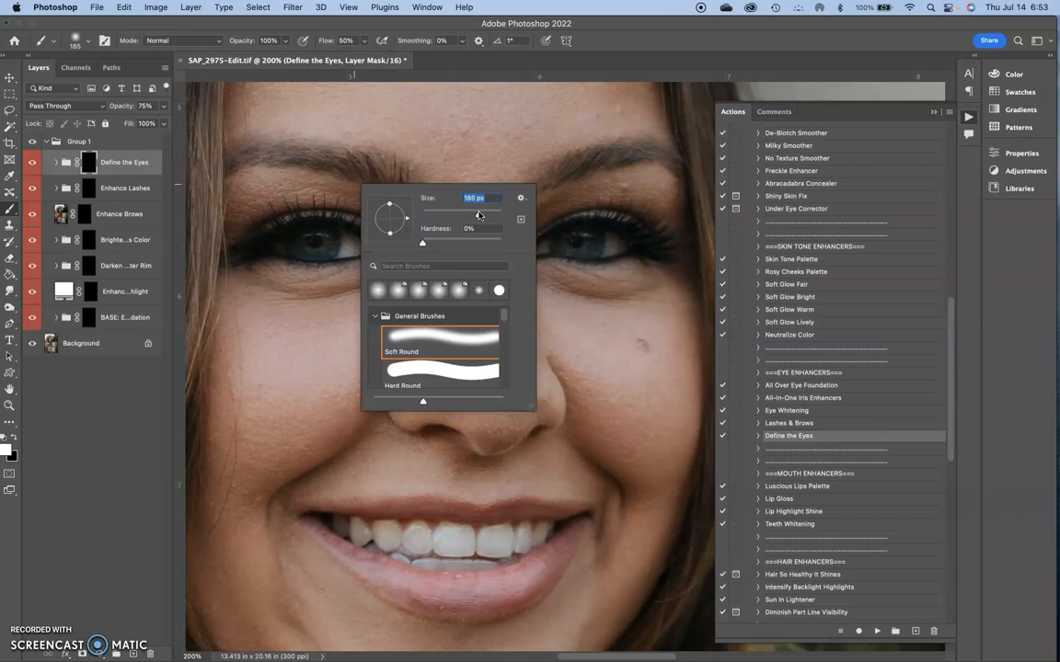
key(Return)
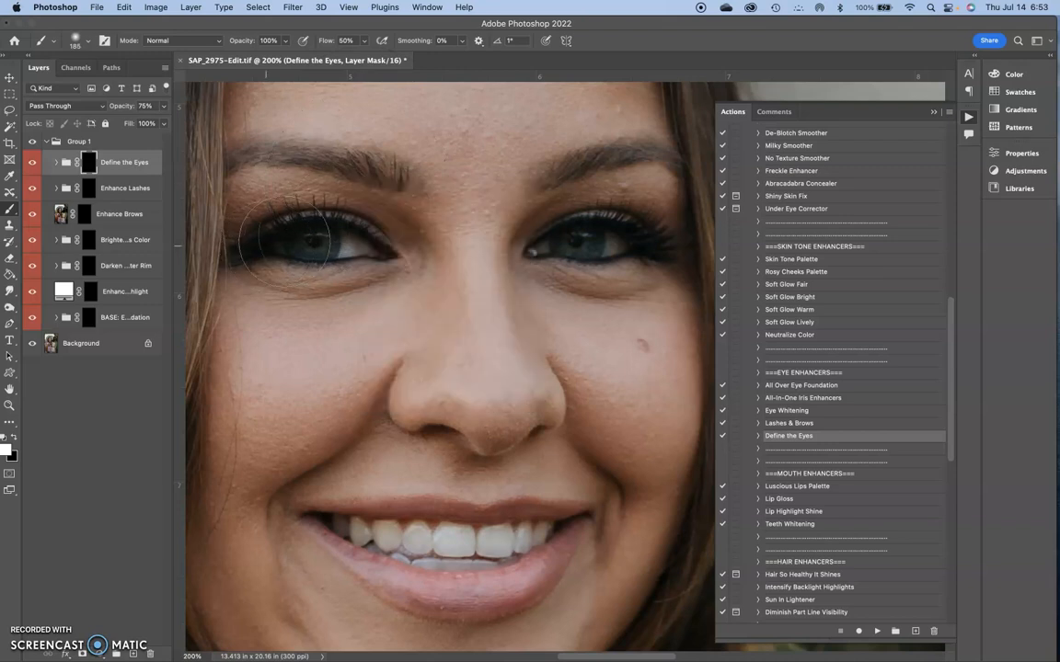
drag(270, 257, 246, 234)
drag(490, 223, 654, 246)
Paint the Enhance Lashes mask along both eyes' upper lashes with a 92 px soft brush
click(89, 189)
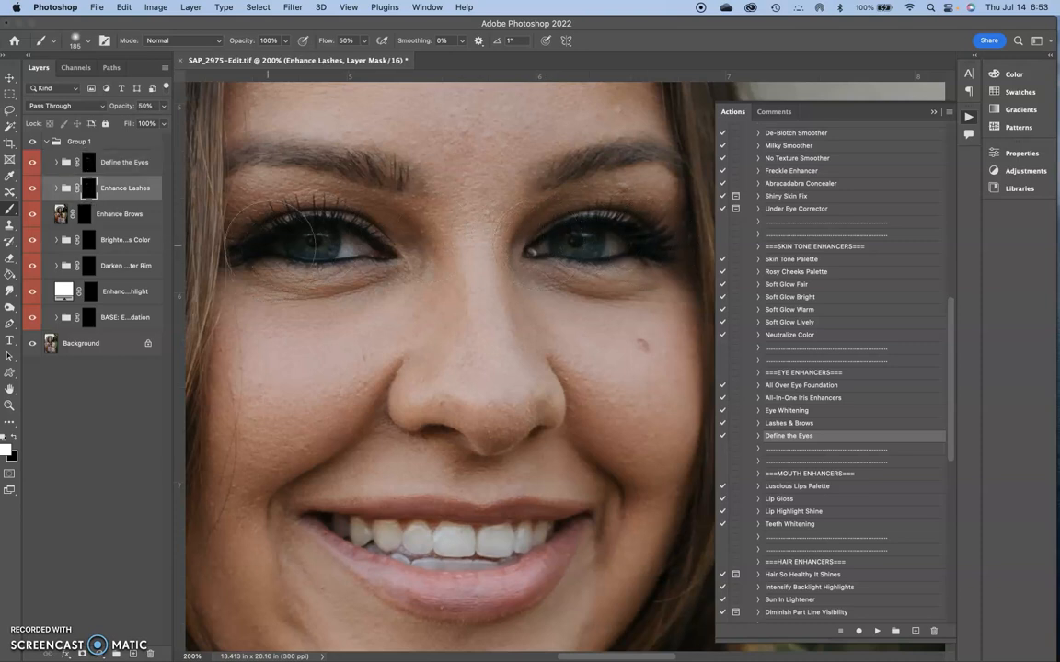
right_click(335, 268)
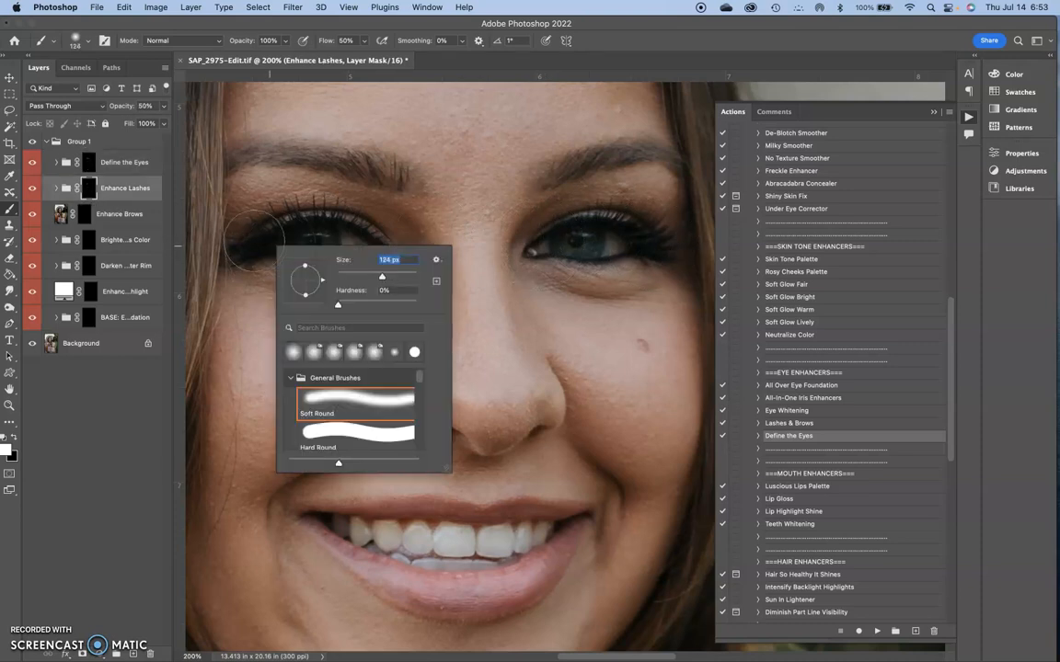
drag(381, 277, 374, 277)
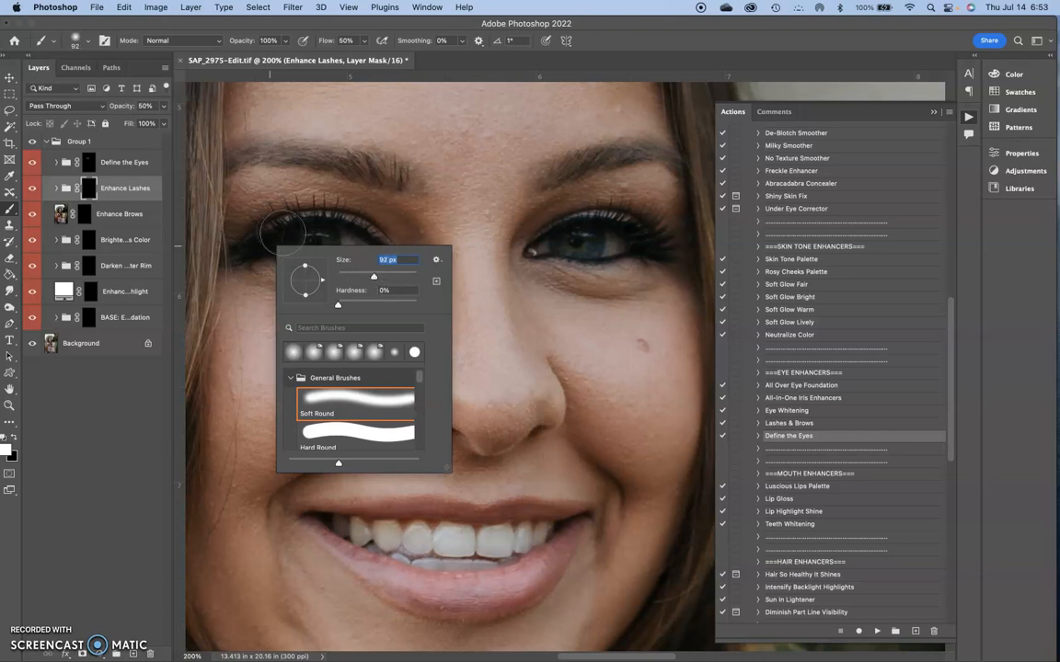
key(Return)
mouse_move(258, 229)
mouse_down()
mouse_move(277, 206)
mouse_move(317, 197)
mouse_move(337, 206)
mouse_up()
mouse_move(522, 217)
mouse_down()
mouse_move(581, 234)
mouse_move(595, 207)
mouse_move(627, 209)
mouse_move(674, 246)
mouse_up()
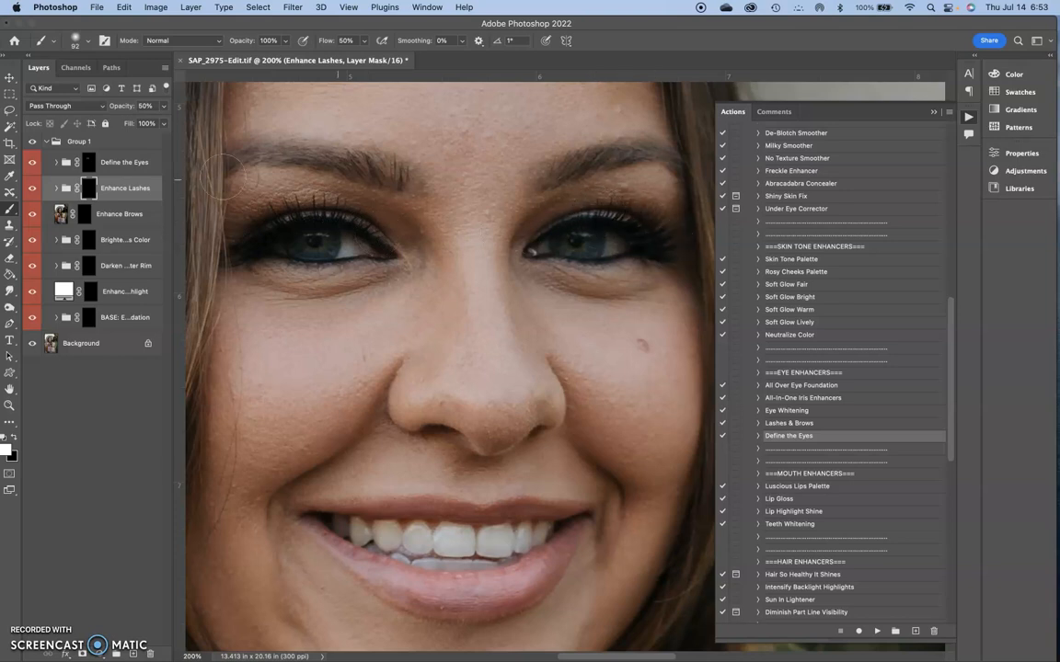
Brush over the woman's eyebrow on the Enhance Brows layer and over both irises on the Brighten Iris Color mask
key(alt+bracketleft)
mouse_move(396, 201)
mouse_down()
mouse_move(347, 154)
mouse_move(270, 150)
mouse_up()
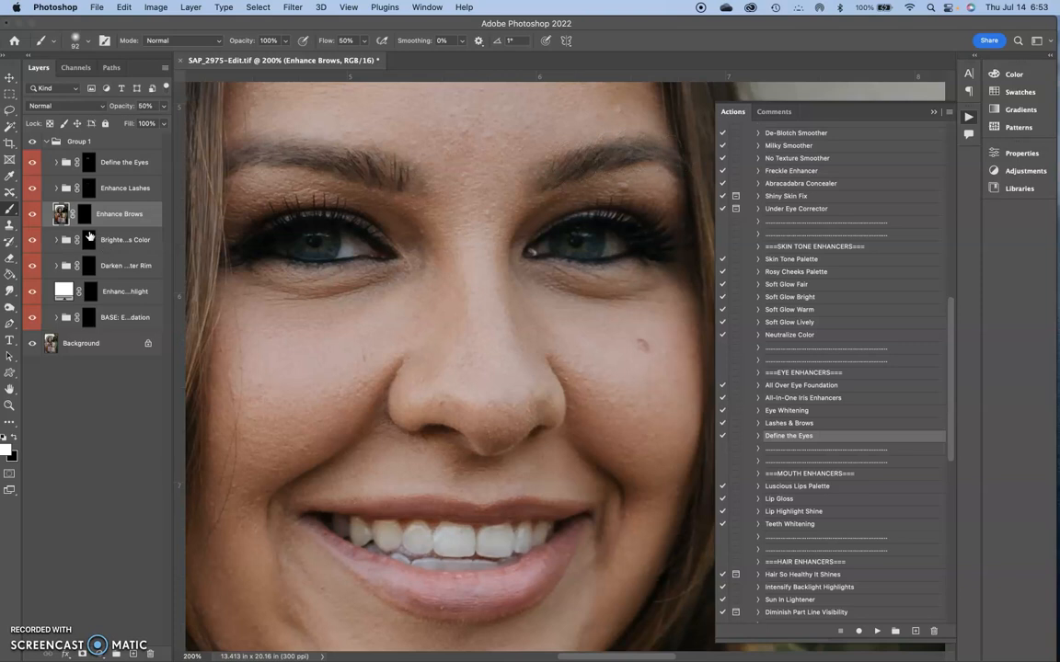
click(89, 240)
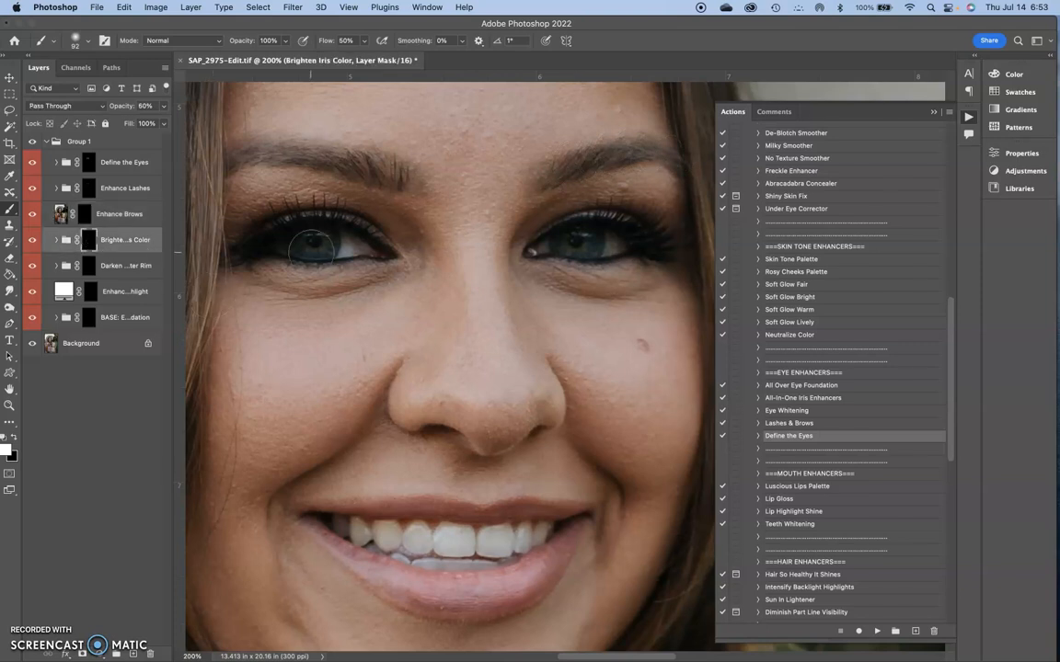
click(316, 241)
click(579, 241)
Reduce the brush to 47 px for the Darken Iris Outer Rim mask and make the Enhance Iris Catchlight mask active
click(89, 265)
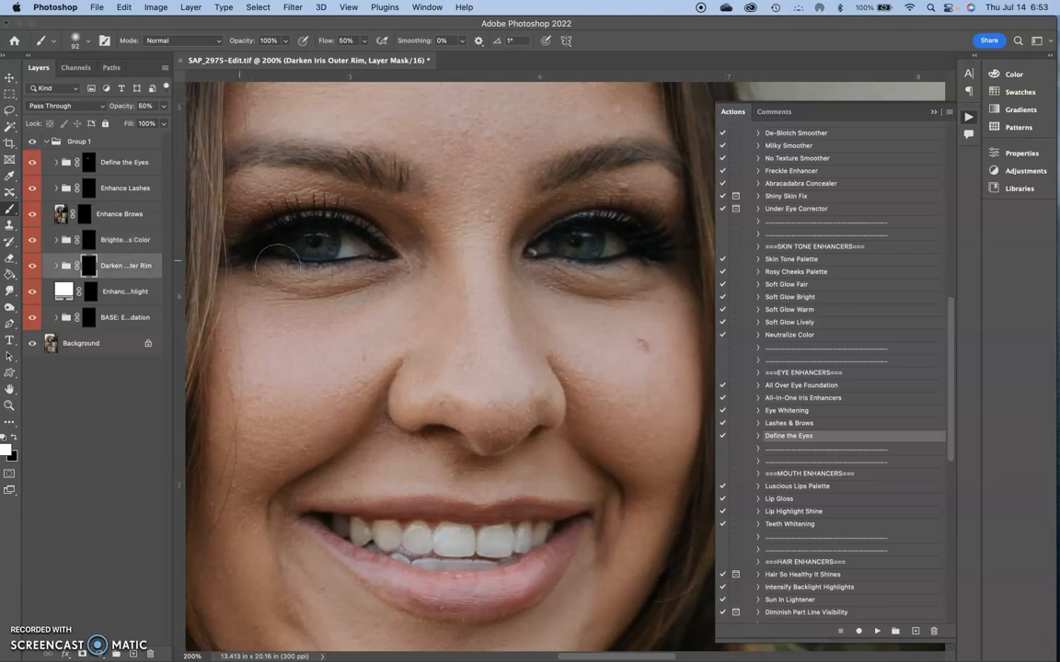
right_click(310, 275)
key(Return)
key(alt+bracketleft)
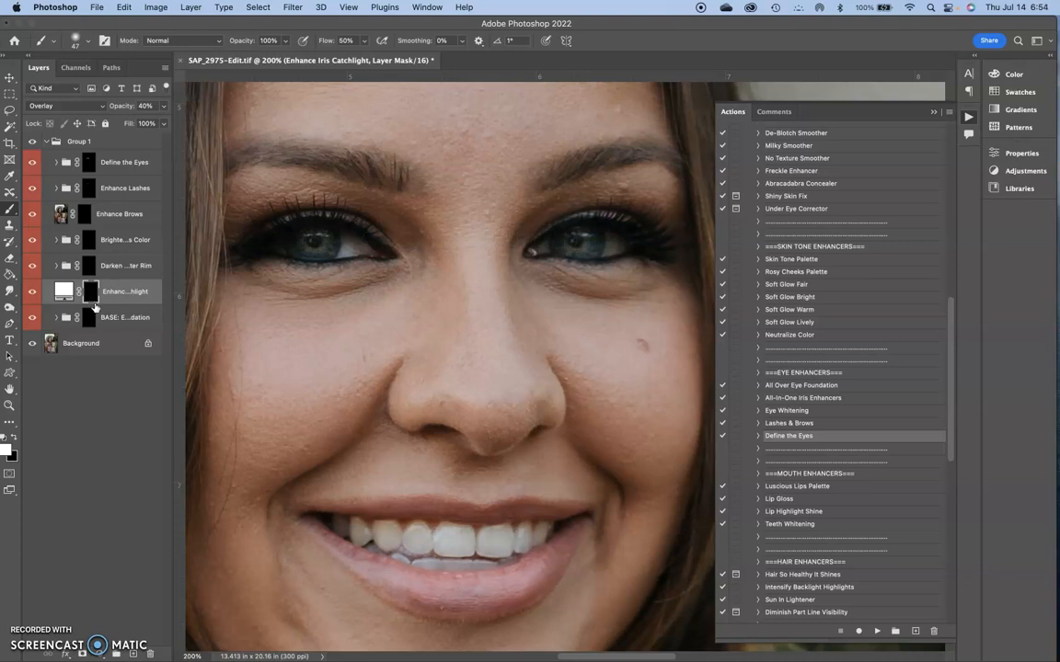
Paint the BASE: Eye Foundation mask over both of the woman's eyes with a 99 px soft brush
click(90, 317)
right_click(411, 303)
text(99)
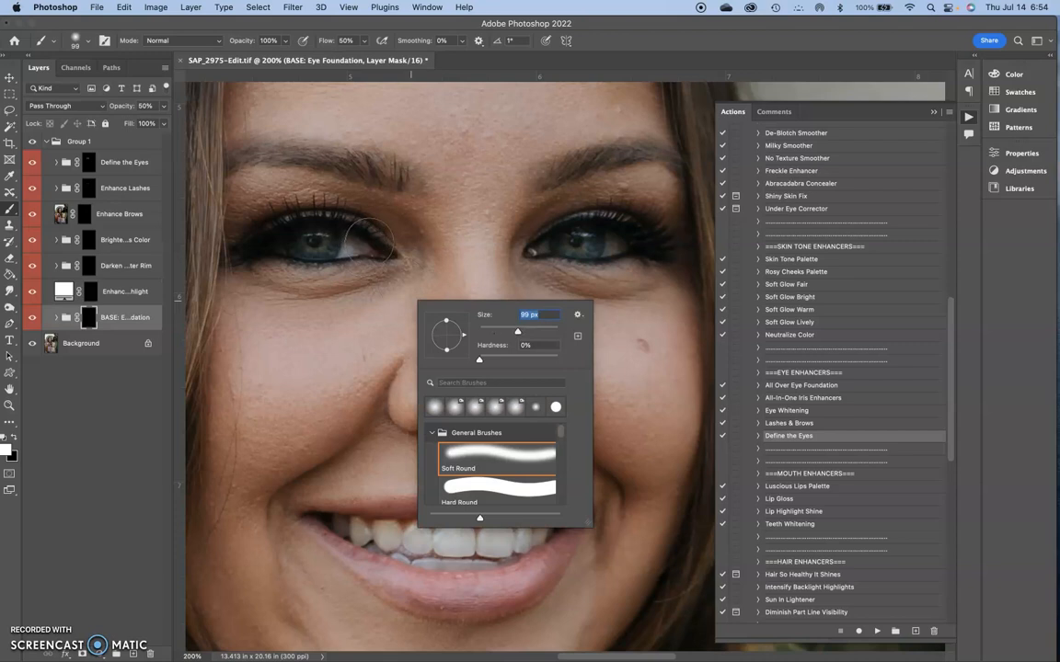
key(Return)
mouse_move(322, 219)
mouse_down()
mouse_move(262, 210)
mouse_move(265, 246)
mouse_move(248, 218)
mouse_move(331, 216)
mouse_up()
mouse_move(555, 237)
mouse_down()
mouse_move(501, 214)
mouse_move(540, 207)
mouse_move(639, 234)
mouse_move(579, 214)
mouse_move(506, 214)
mouse_move(565, 240)
mouse_move(501, 220)
mouse_up()
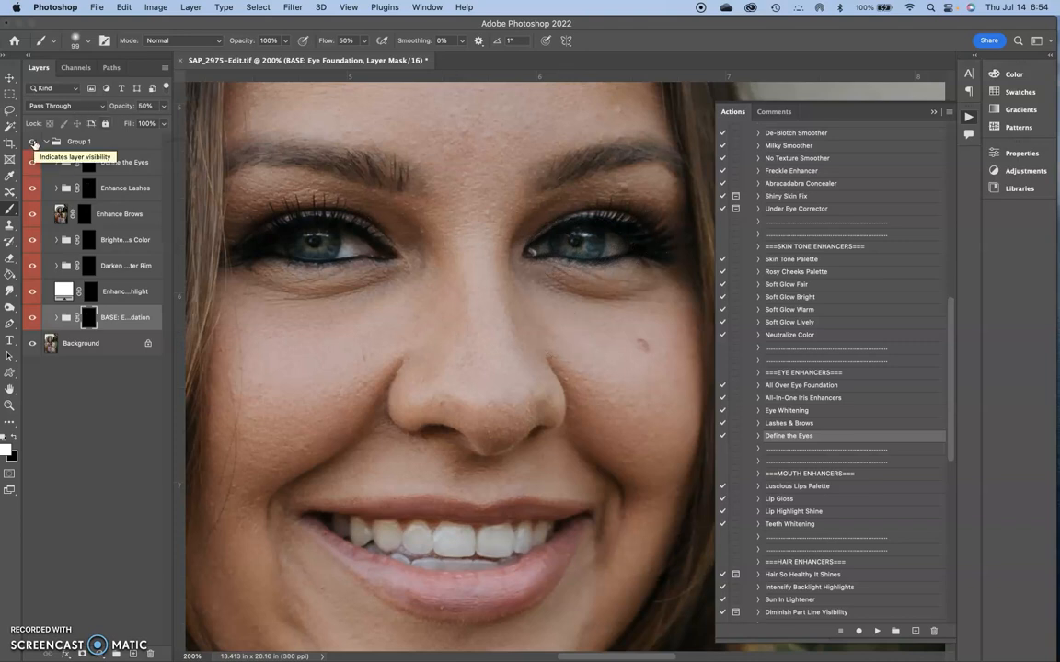
Compare the woman's eyes with and without the grouped eye enhancements
click(33, 142)
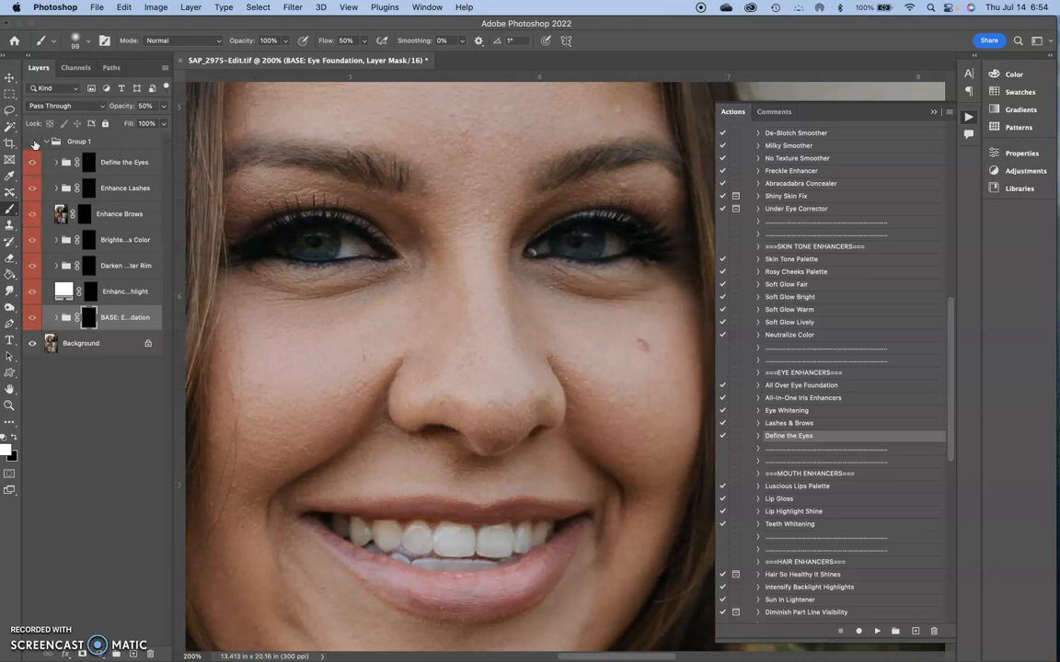
click(33, 143)
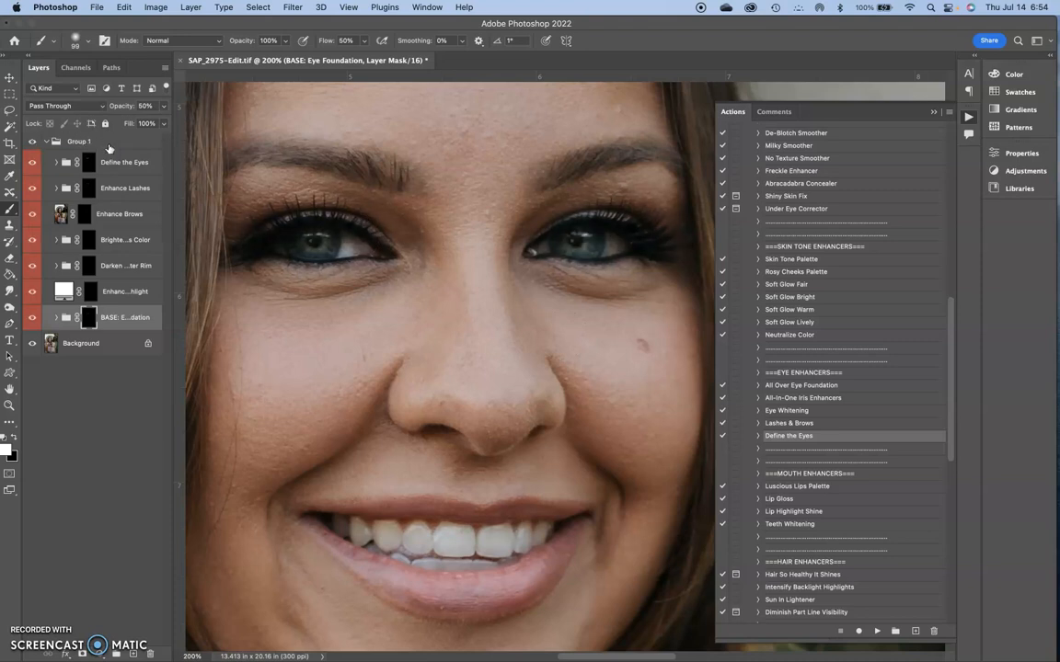
Lower the opacity of Group 1 to 70% and compare the woman's eyes with and without the group
click(108, 144)
click(162, 107)
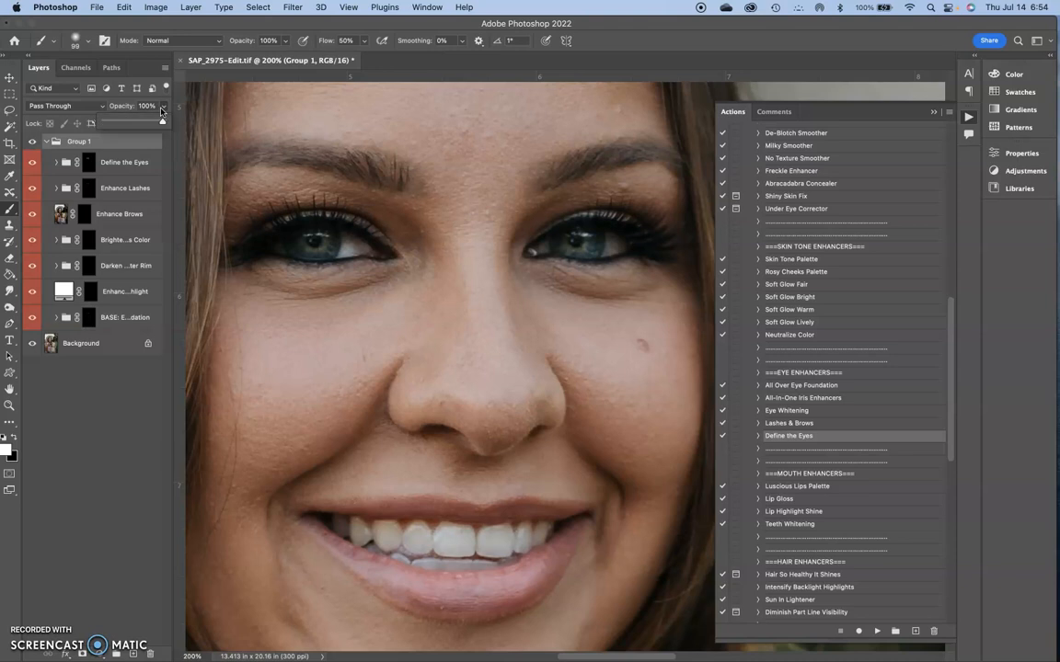
click(143, 122)
click(29, 144)
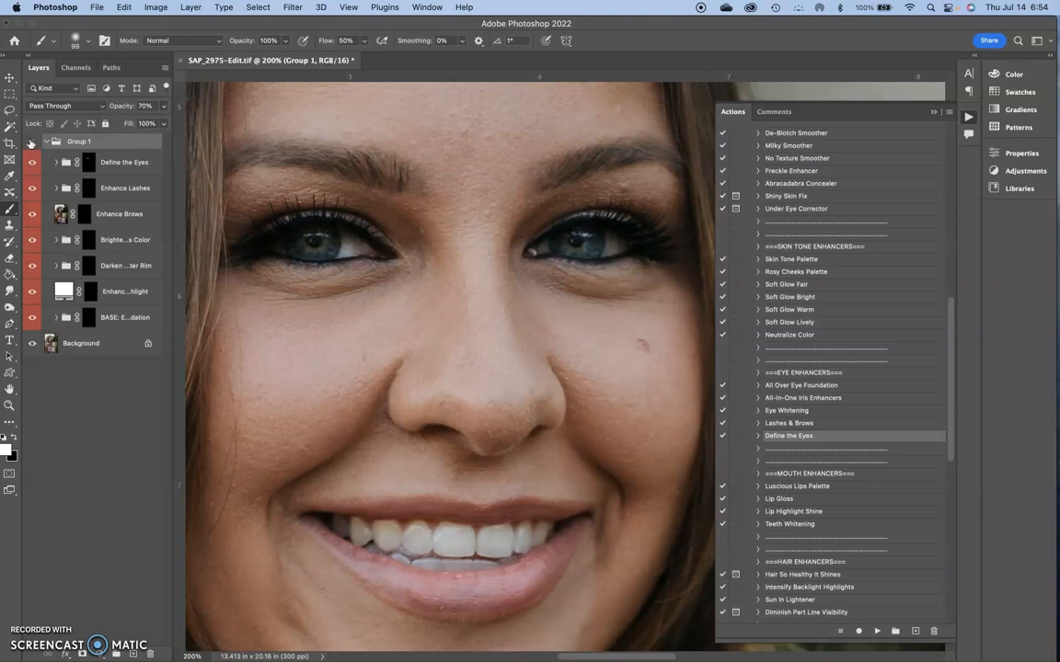
Move to the girl's eyes, then make the Enhance Lashes mask active and set the soft brush to 52 px
scroll(594, 391, right, 10)
scroll(593, 391, down, 8)
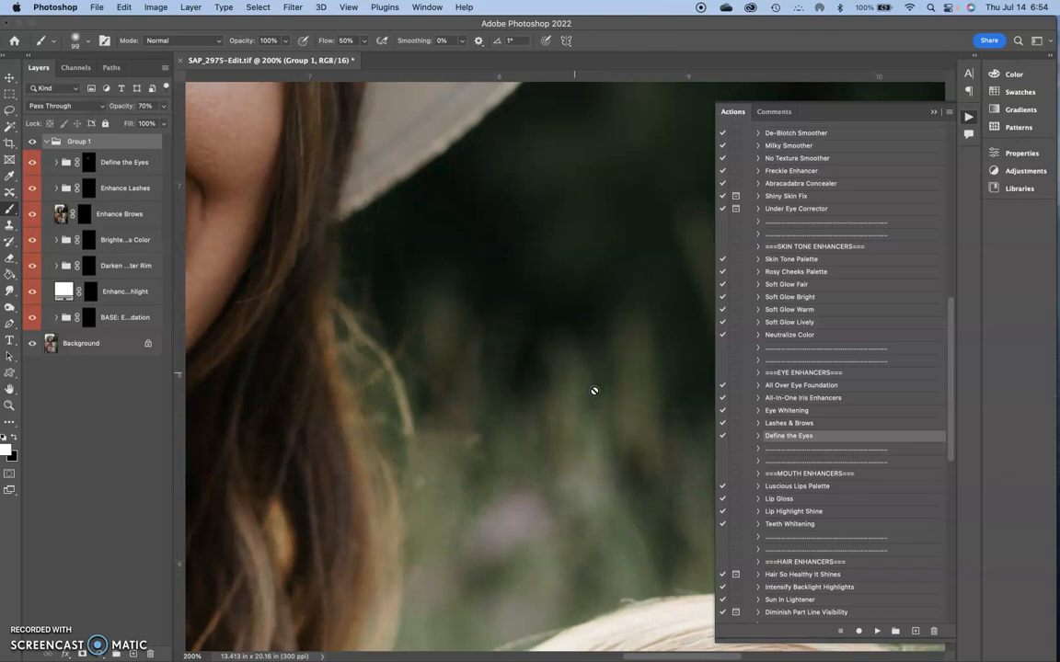
scroll(593, 391, up, 10)
scroll(593, 391, left, 6)
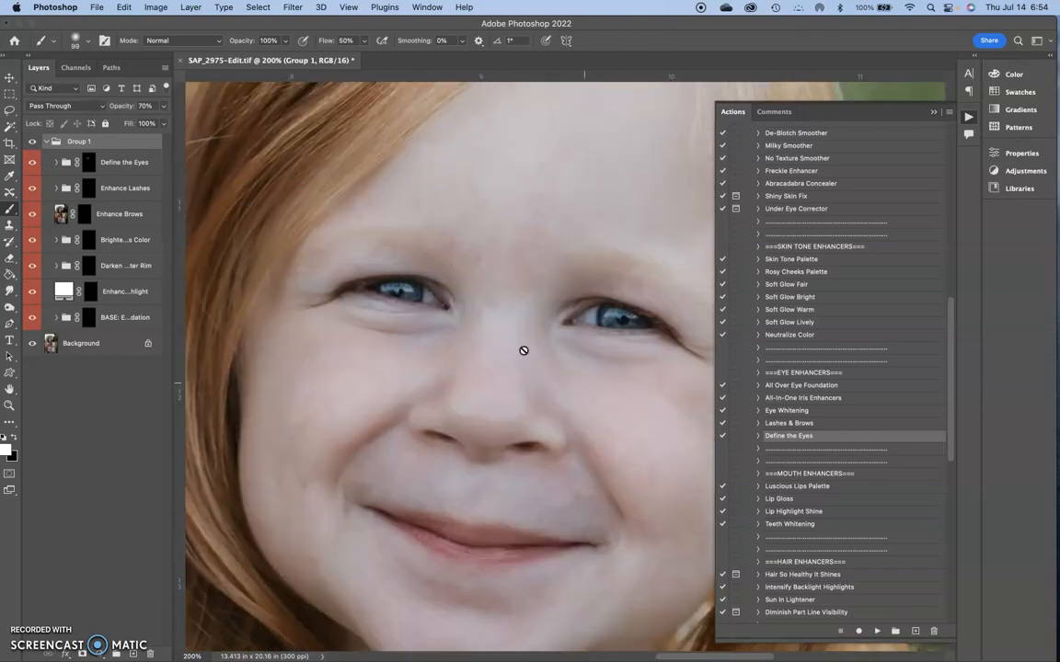
click(88, 163)
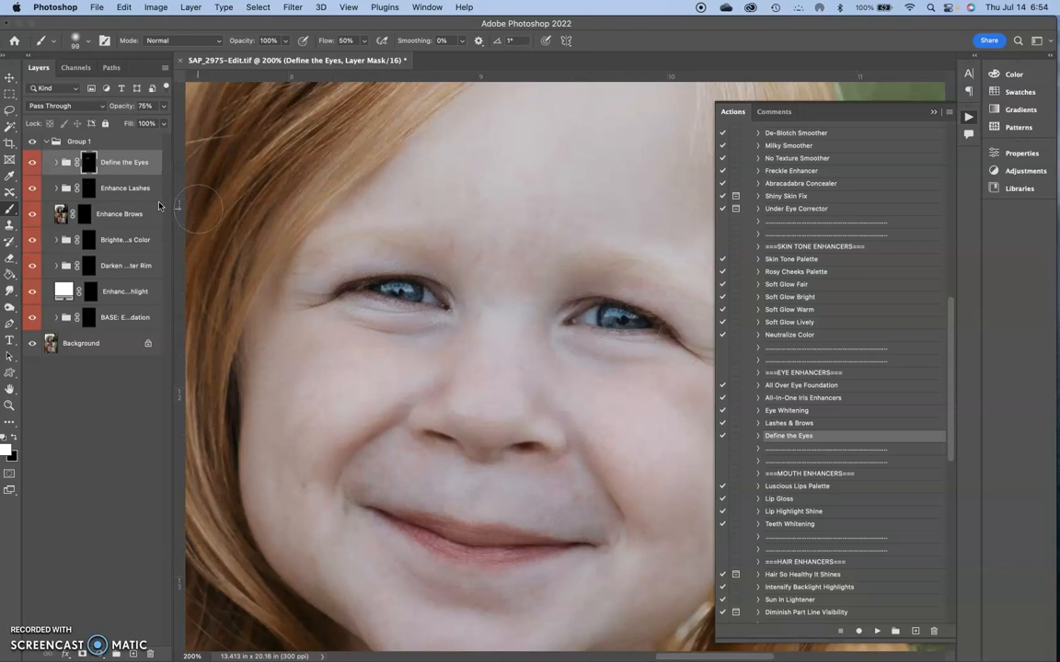
click(87, 188)
right_click(412, 287)
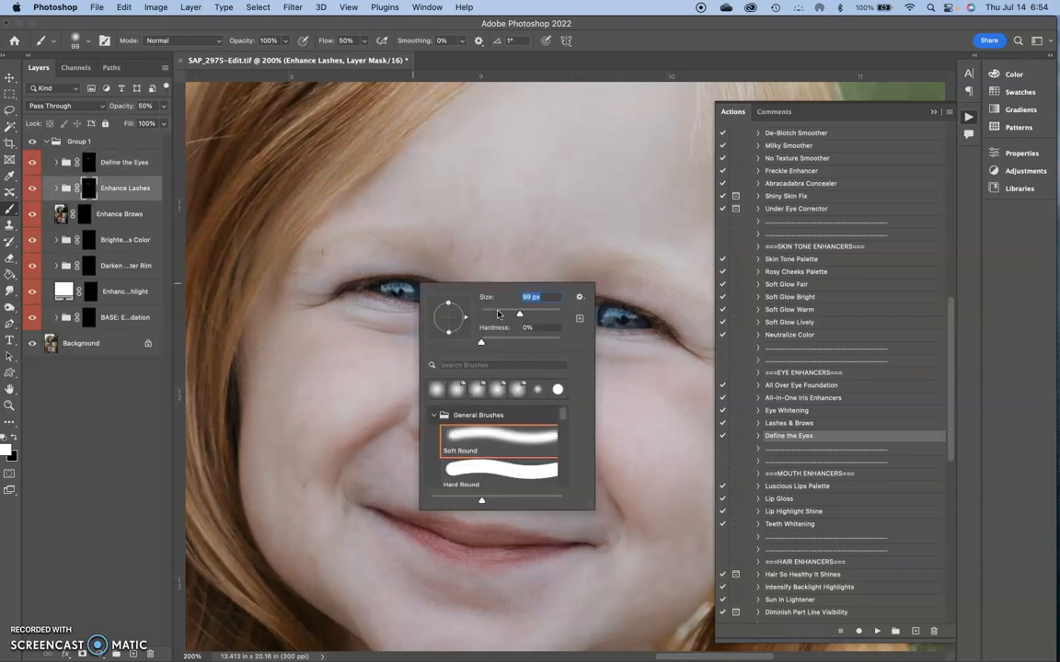
text(52)
key(Return)
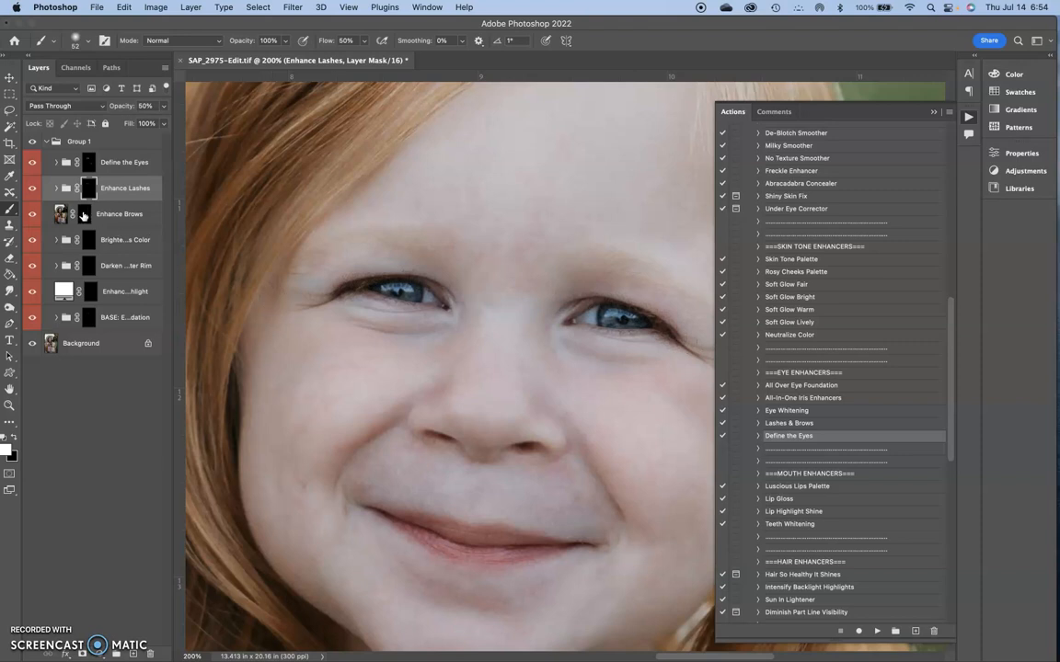
Brush the girl's brows, irises, catchlights and eye areas on the successive masks from Enhance Brows down to BASE: Eye Foundation
click(85, 214)
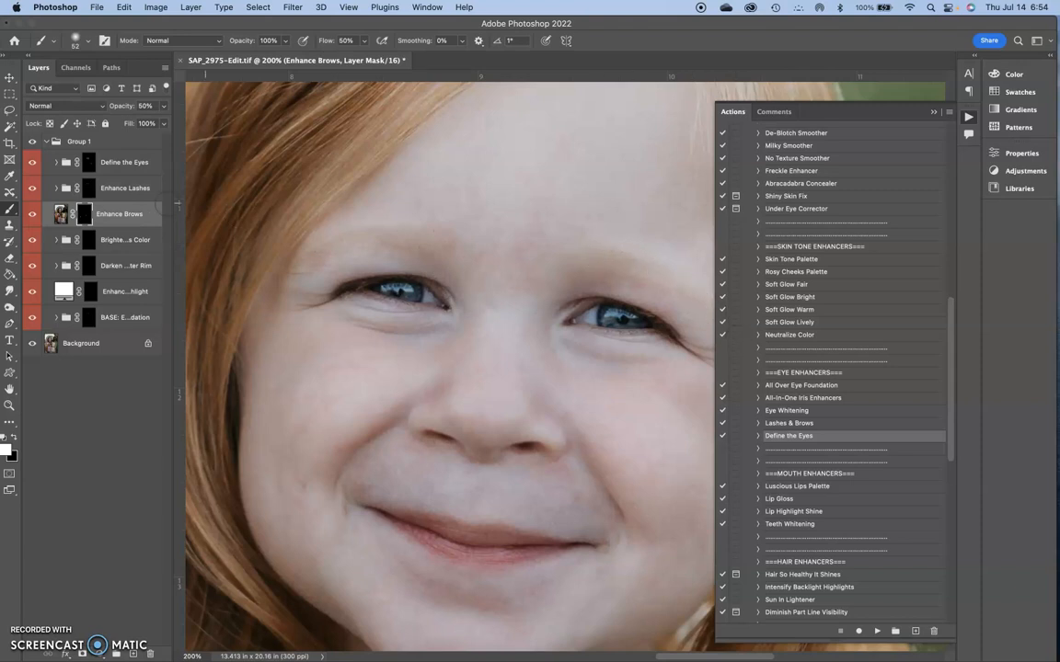
click(87, 240)
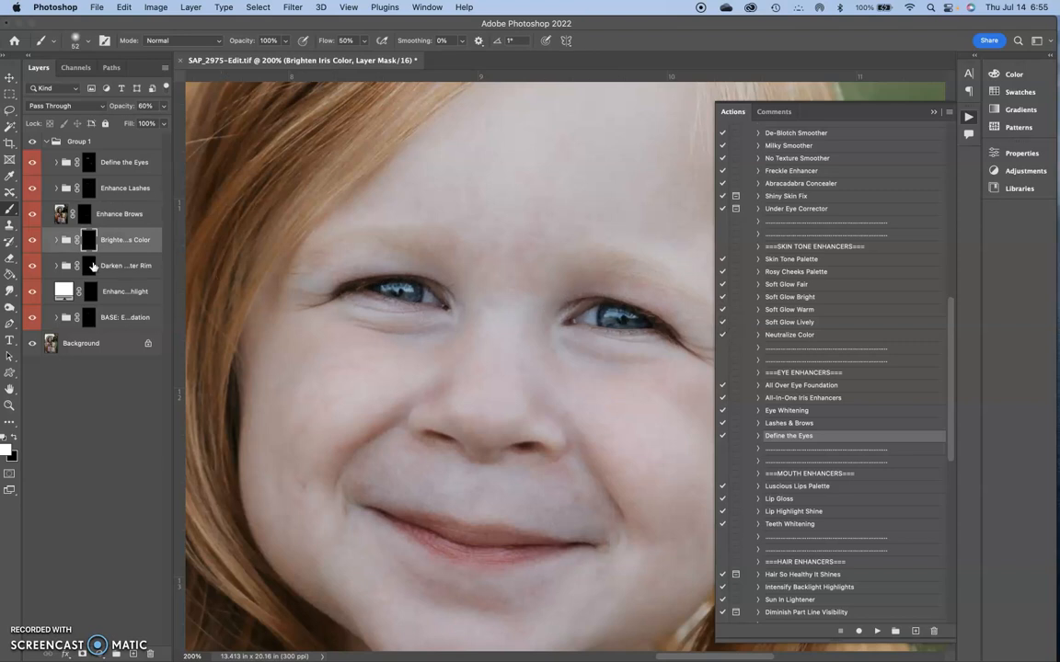
key(alt+bracketleft)
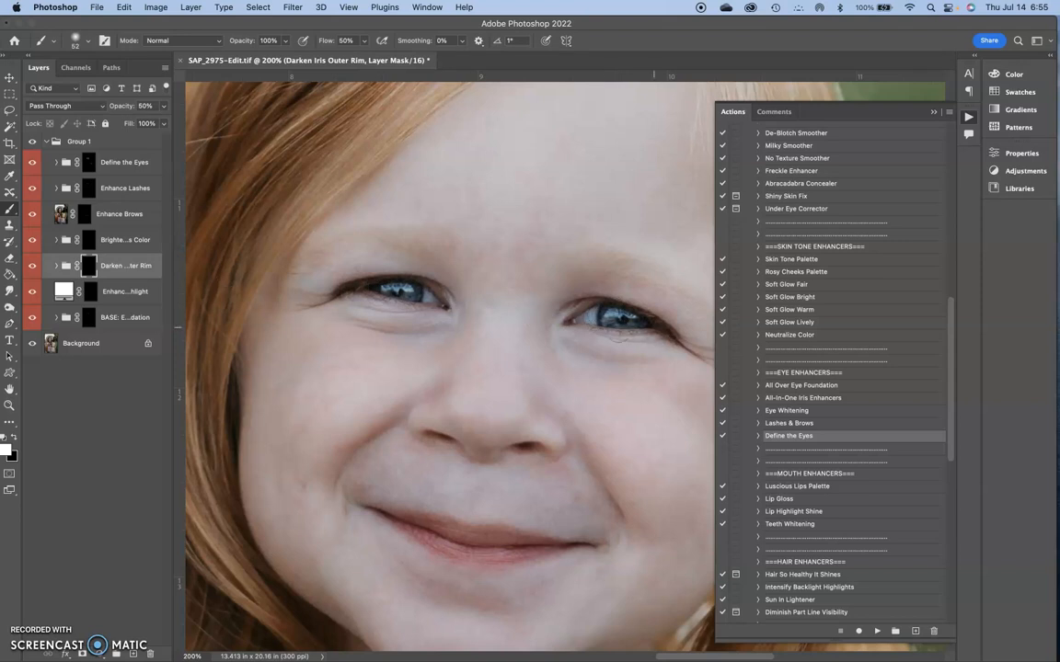
key(alt+bracketleft)
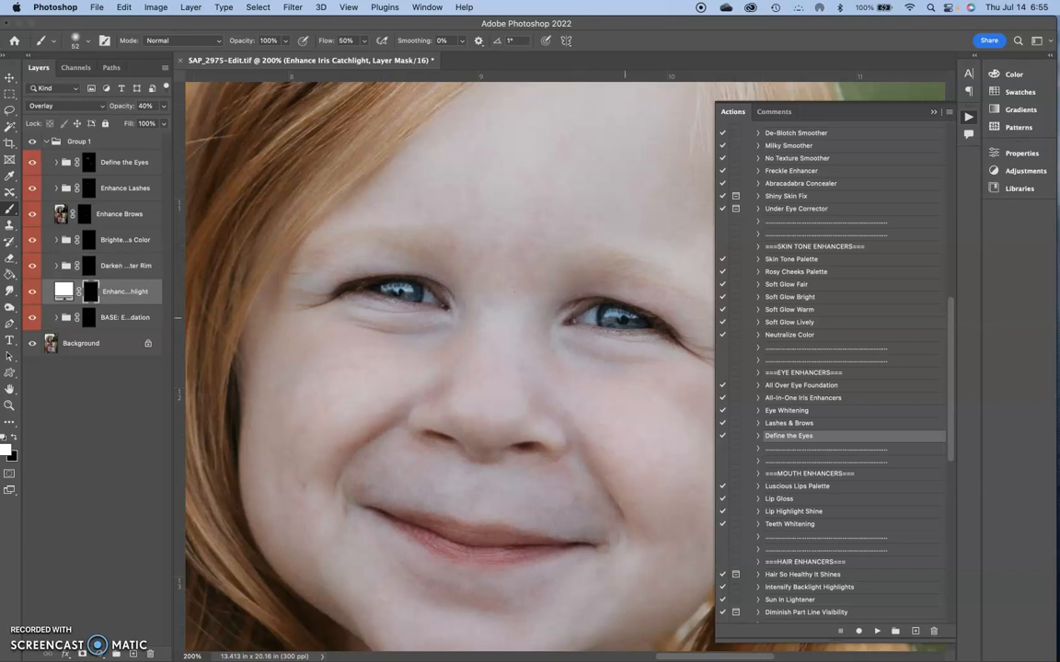
key(alt+bracketleft)
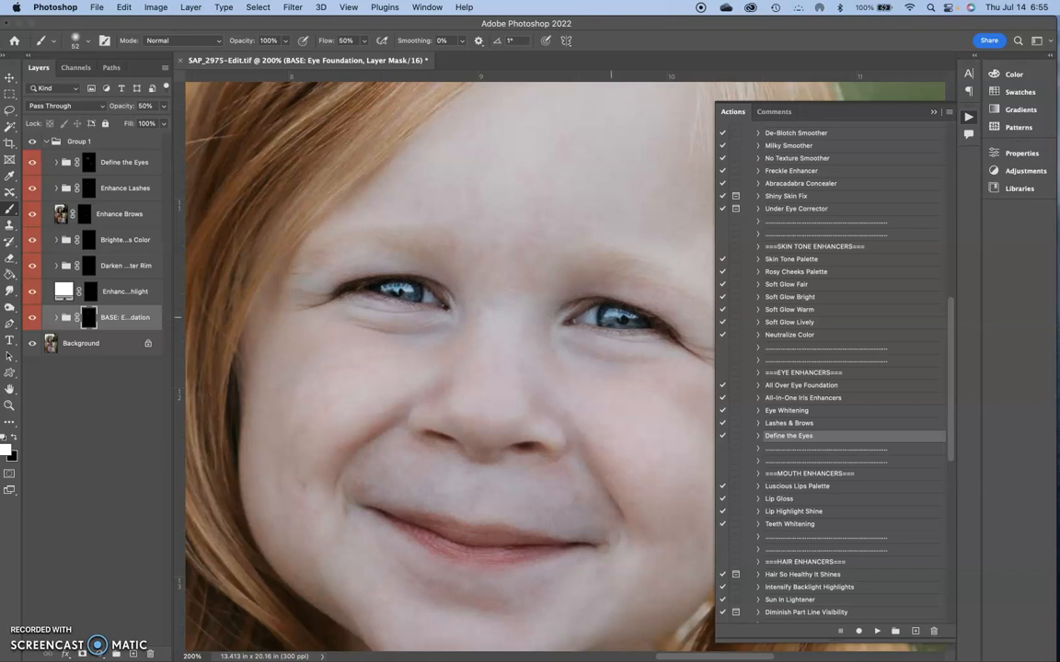
Compare the girl's eyes with and without the grouped enhancements and flatten the whole image
click(32, 142)
click(33, 142)
click(8, 412)
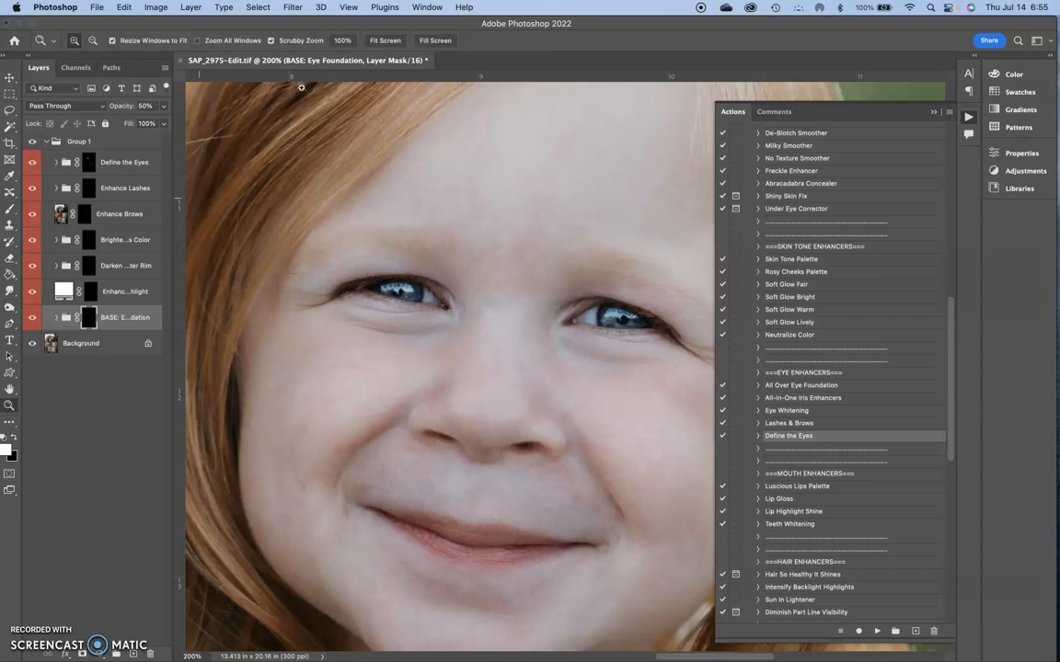
click(372, 41)
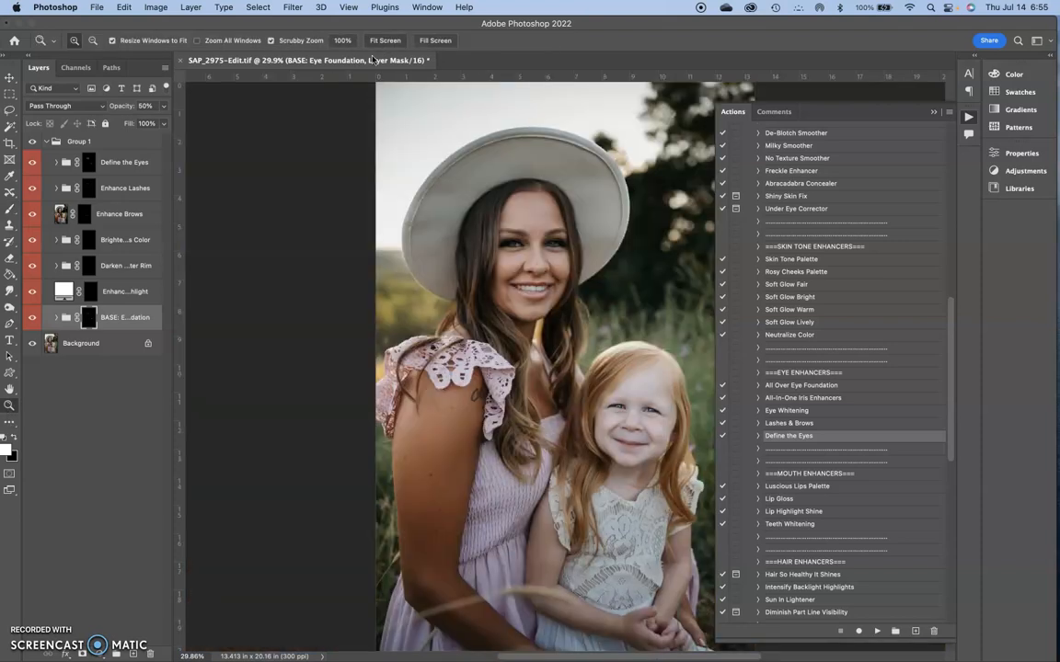
right_click(126, 356)
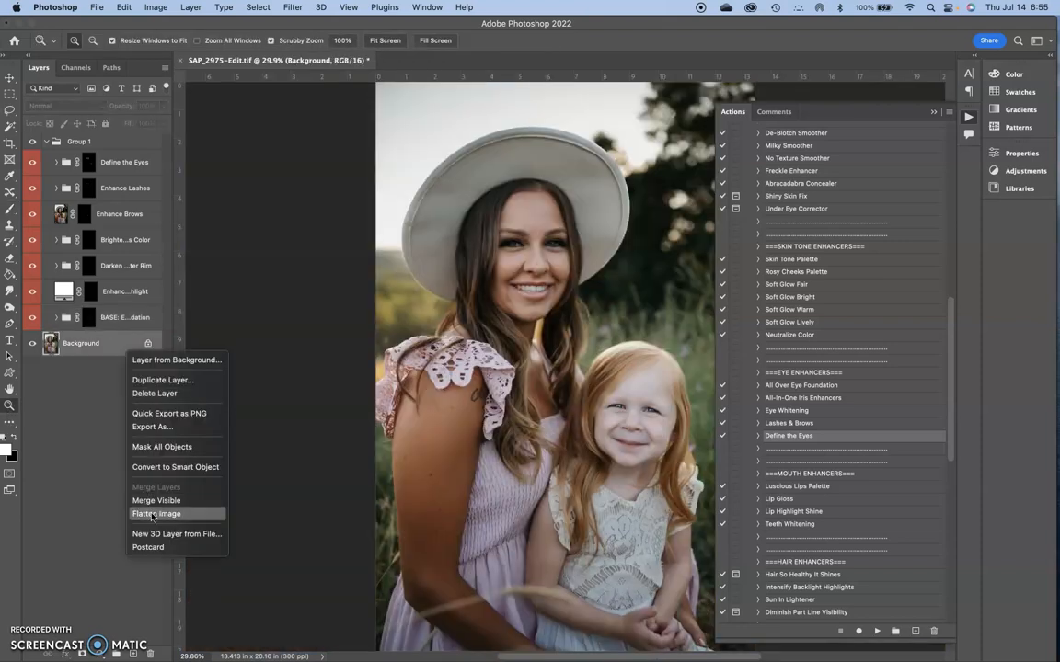
click(699, 410)
Run the Emotional II Color Base {Dramatic & Rich} action from the GTG - Innocence Workflow II set
scroll(788, 439, down, 10)
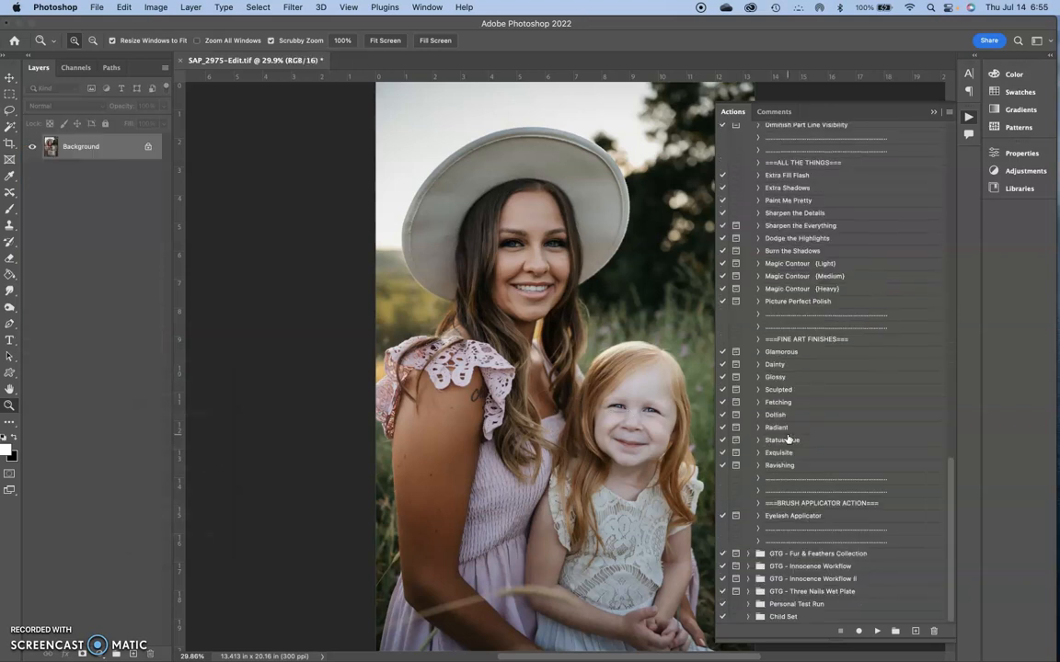
click(747, 578)
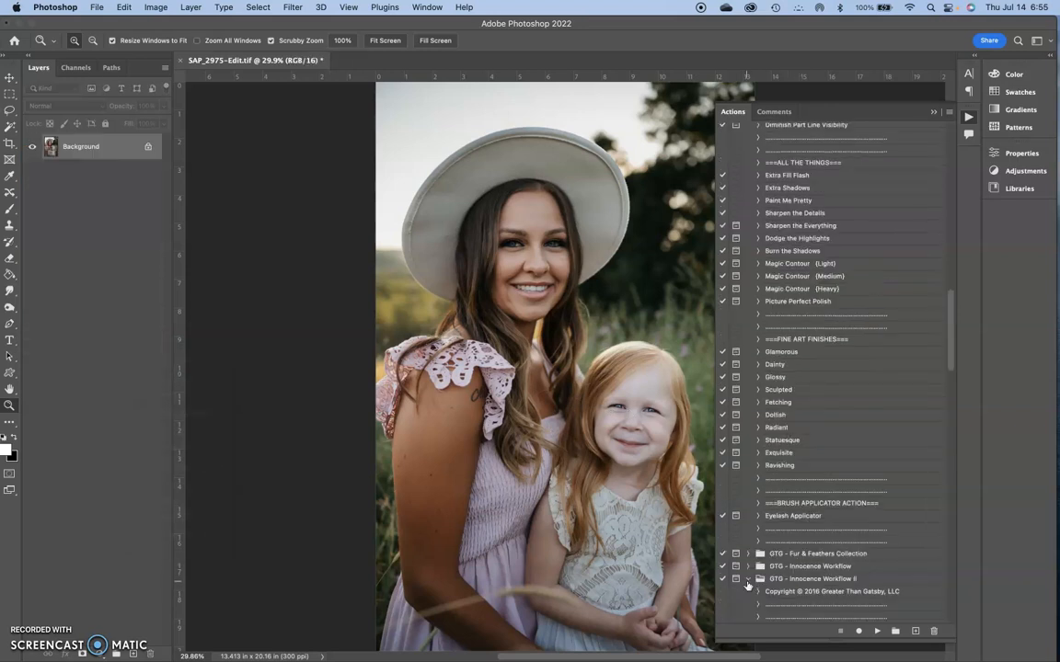
scroll(821, 591, down, 10)
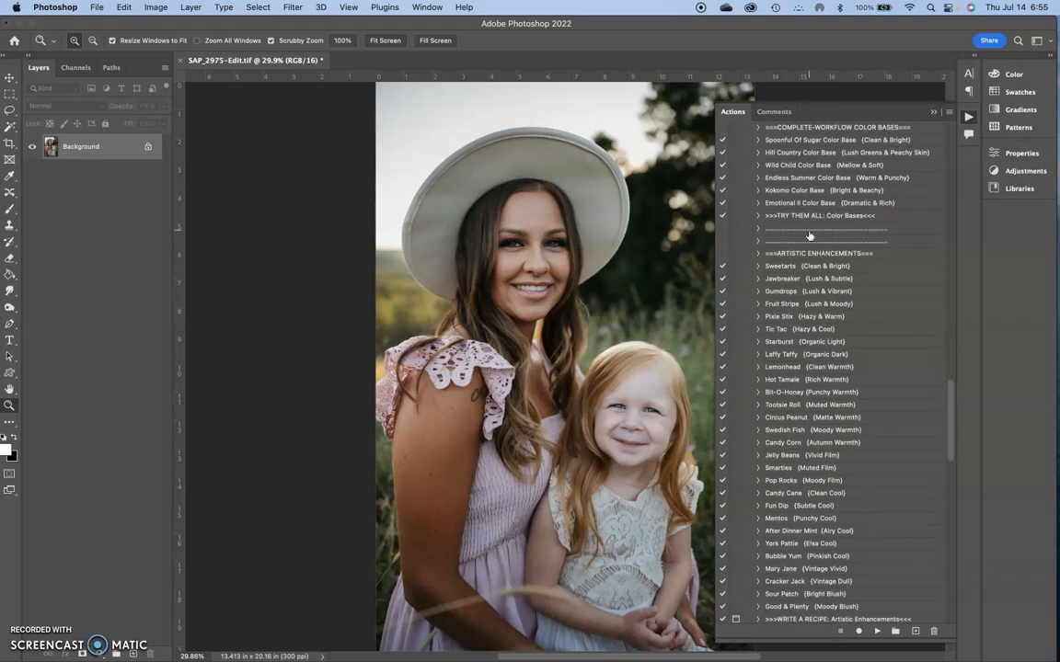
click(815, 204)
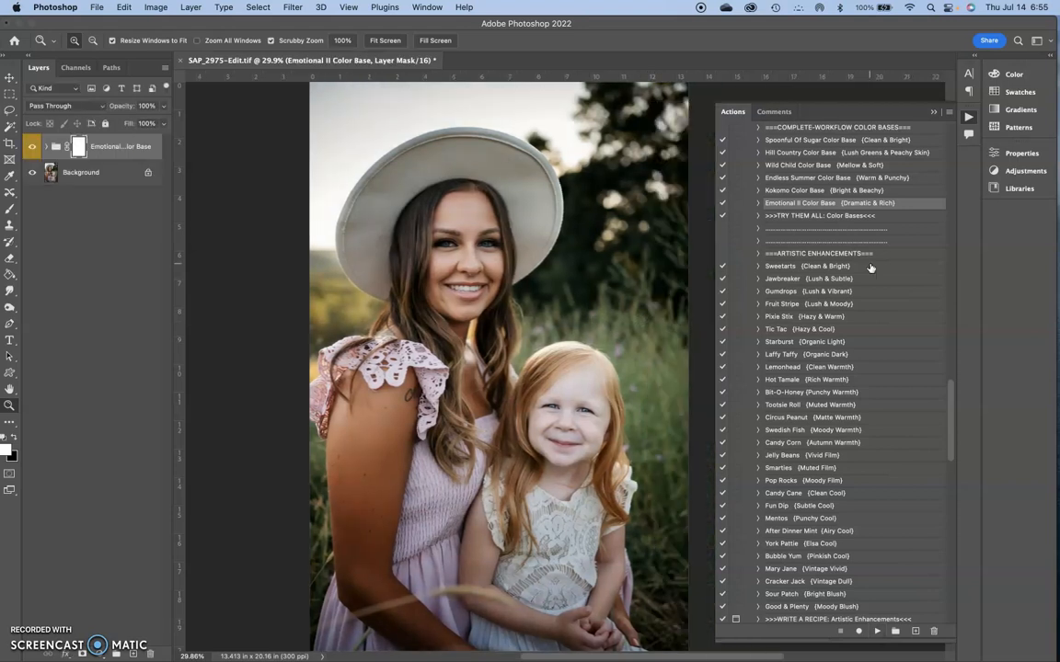
Run the Son Of Man {Vibrant Clean} action from the Painterly Tones group
scroll(871, 267, up, 10)
click(748, 294)
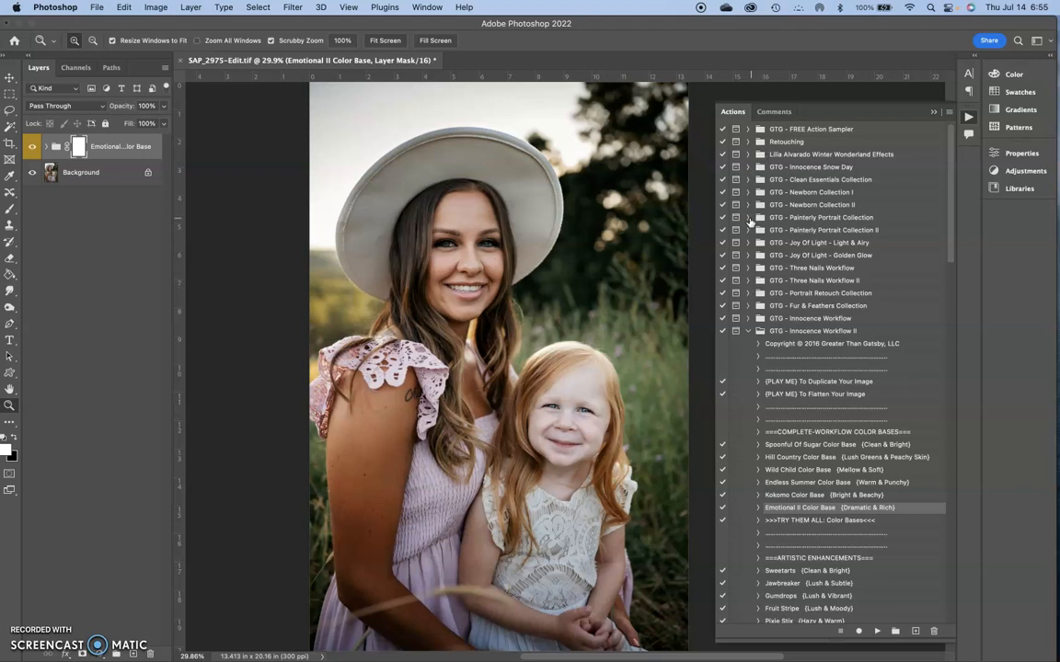
scroll(749, 221, down, 15)
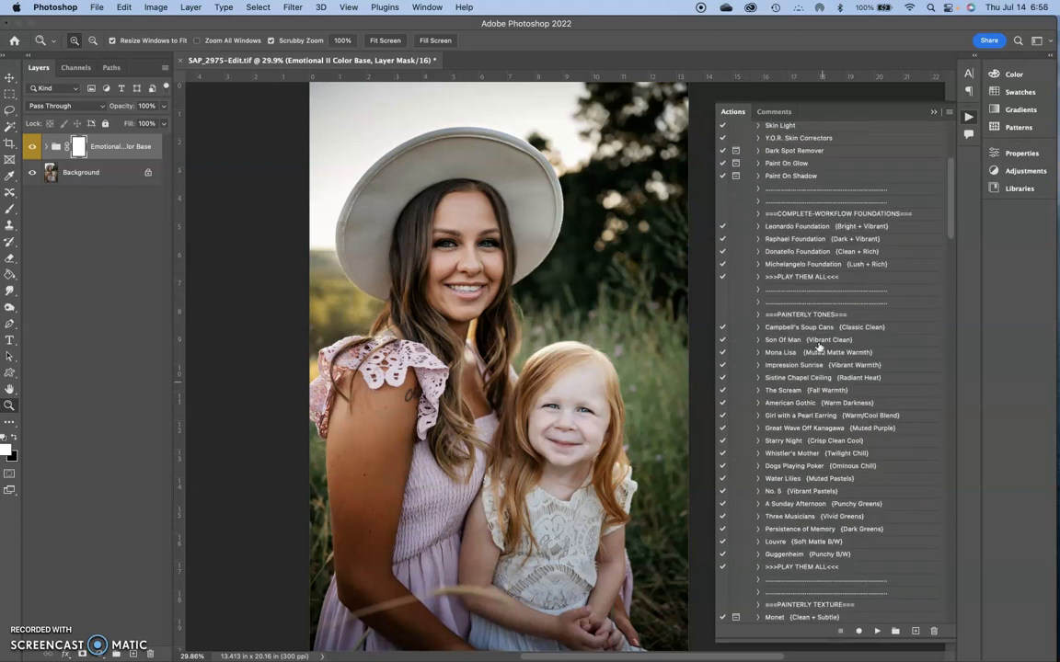
click(819, 340)
click(877, 631)
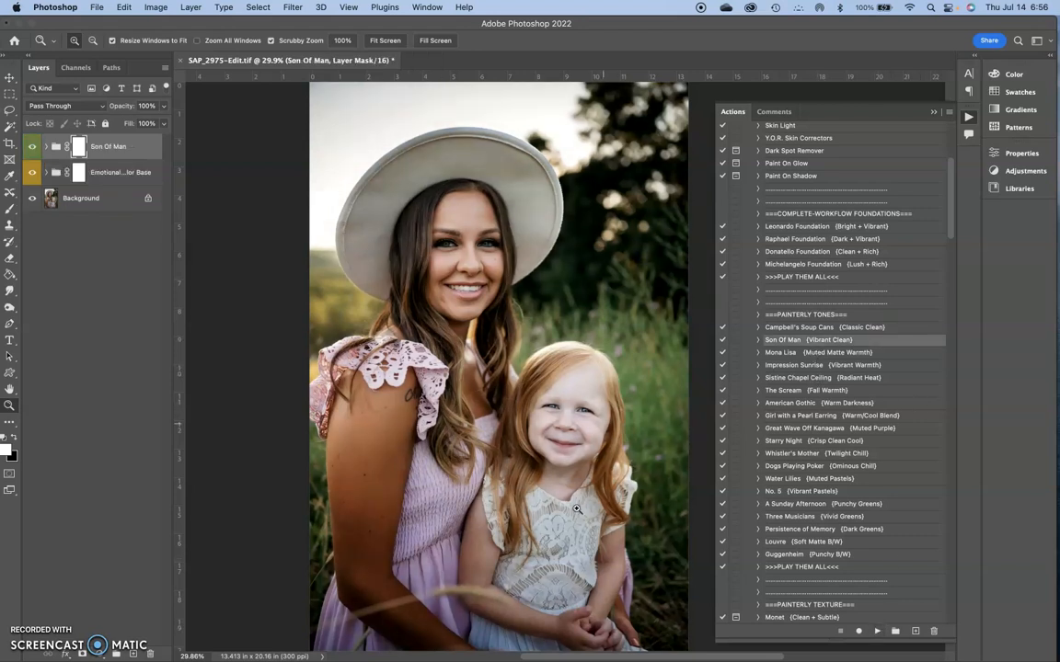
Flatten the Son Of Man and Emotional II Color Base layers into the Background
scroll(841, 382, down, 3)
scroll(841, 381, down, 10)
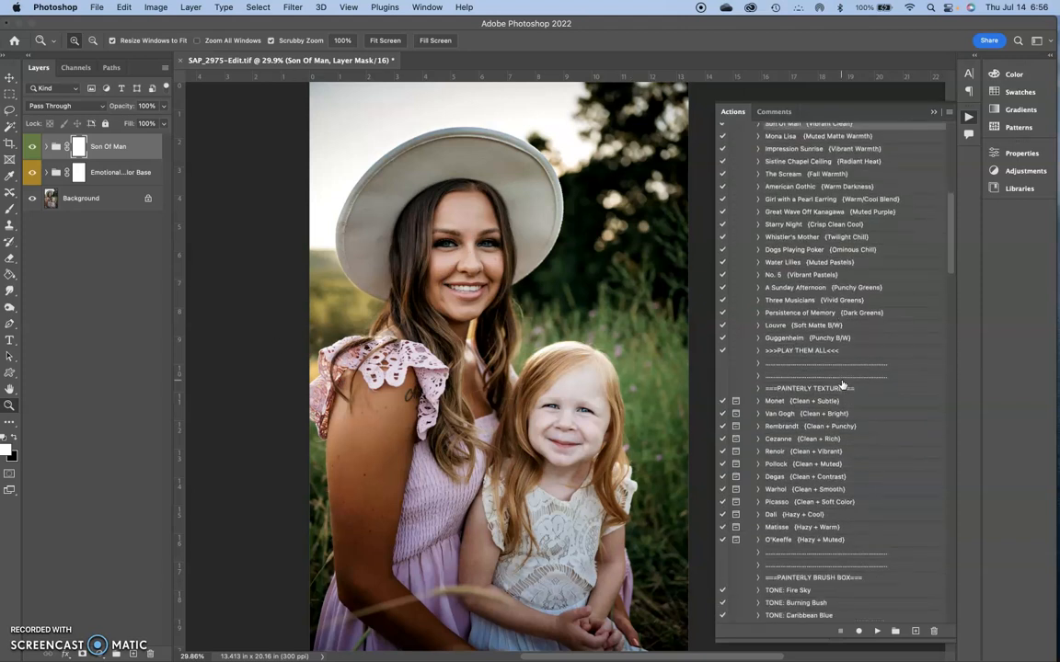
right_click(115, 199)
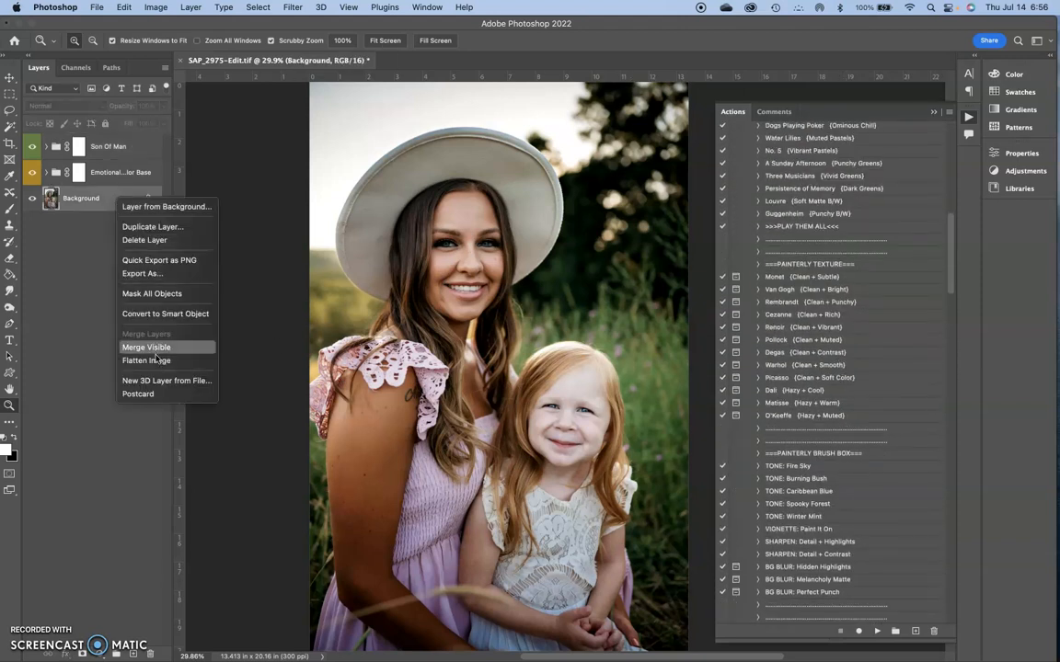
key(Escape)
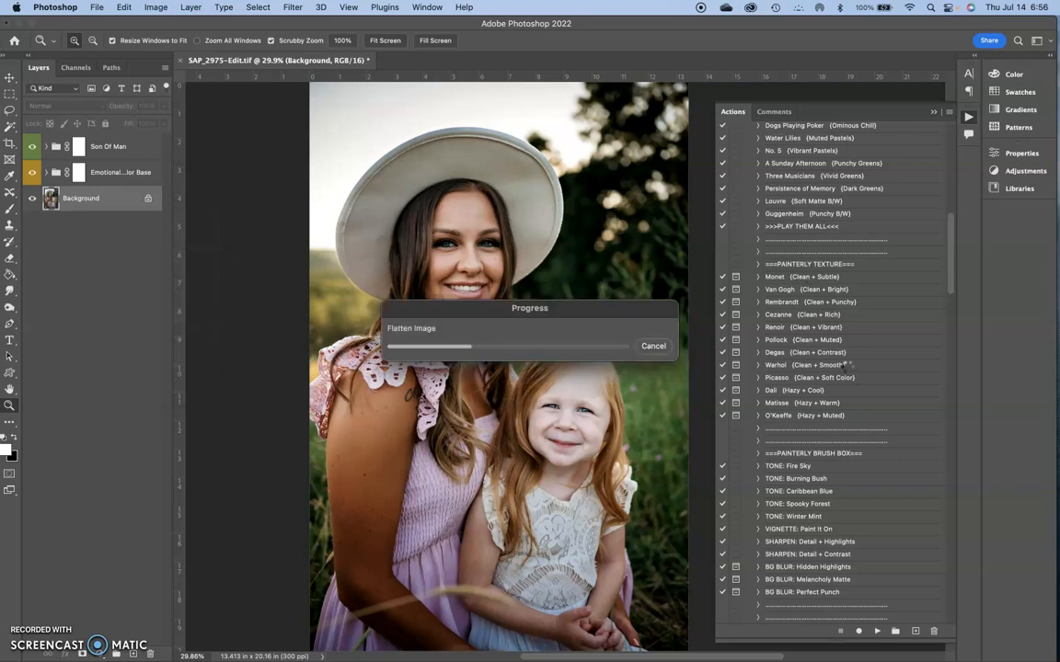
Run the Warhol {Clean + Smooth} painterly texture action, letting it flatten the image
click(842, 365)
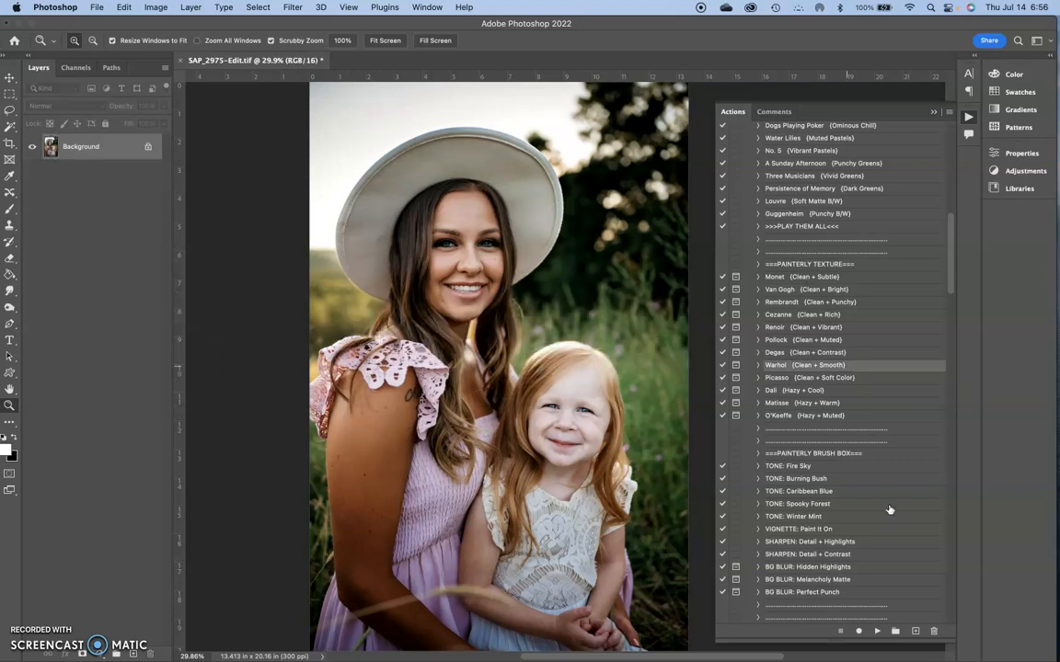
click(879, 630)
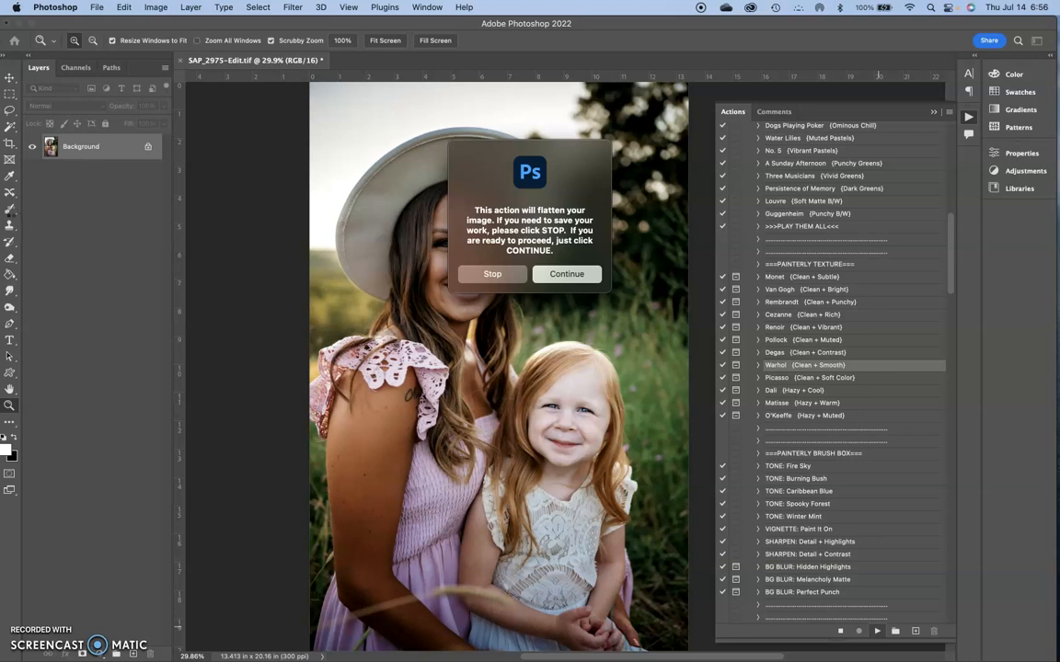
key(Return)
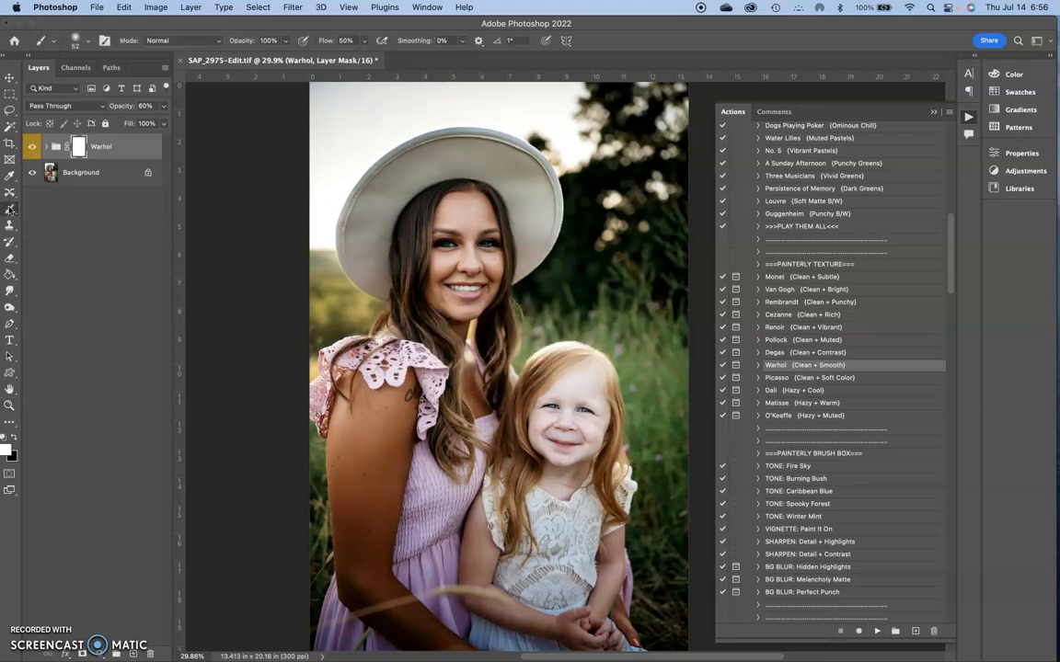
Paint black on the Warhol mask over the woman and girl with a 1040 px soft brush
right_click(486, 255)
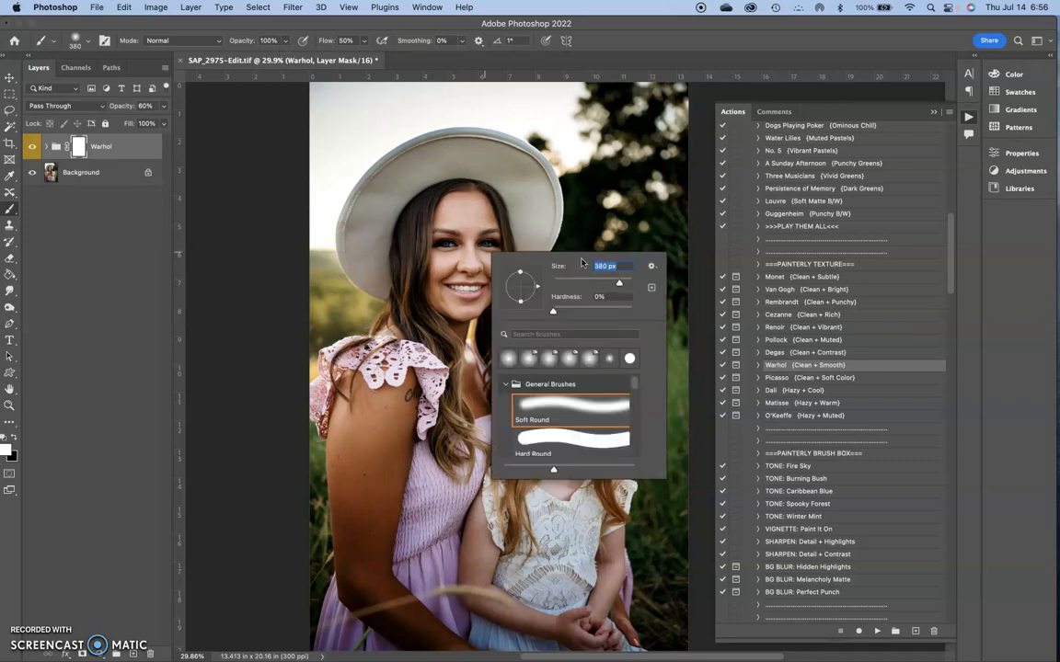
drag(624, 283, 625, 282)
click(77, 147)
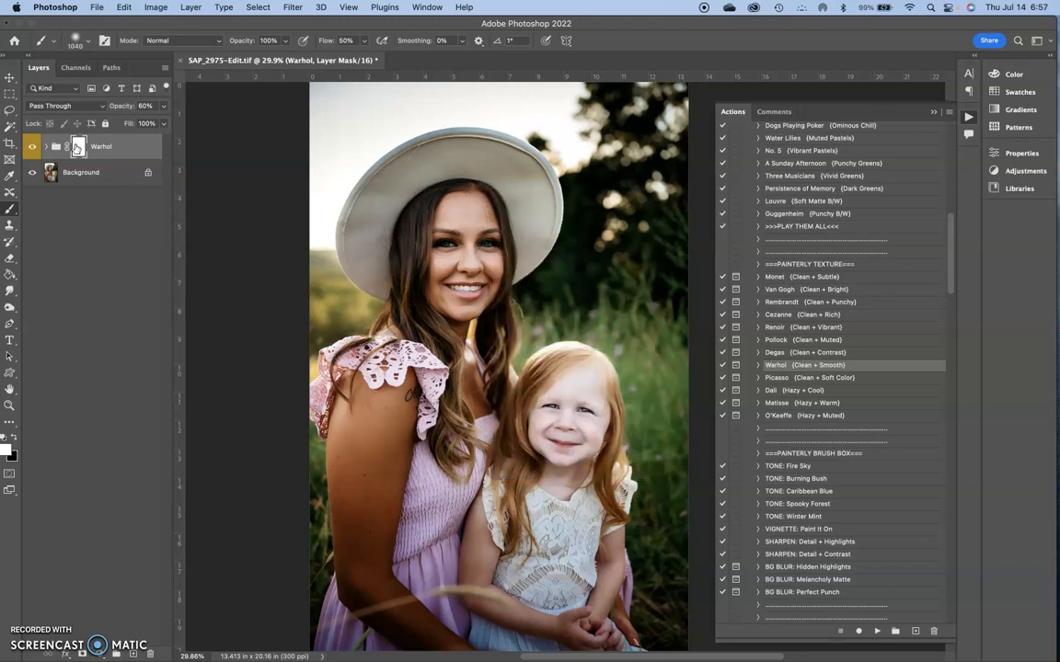
click(14, 439)
mouse_move(366, 411)
mouse_down()
mouse_move(341, 367)
mouse_move(349, 552)
mouse_move(453, 541)
mouse_up()
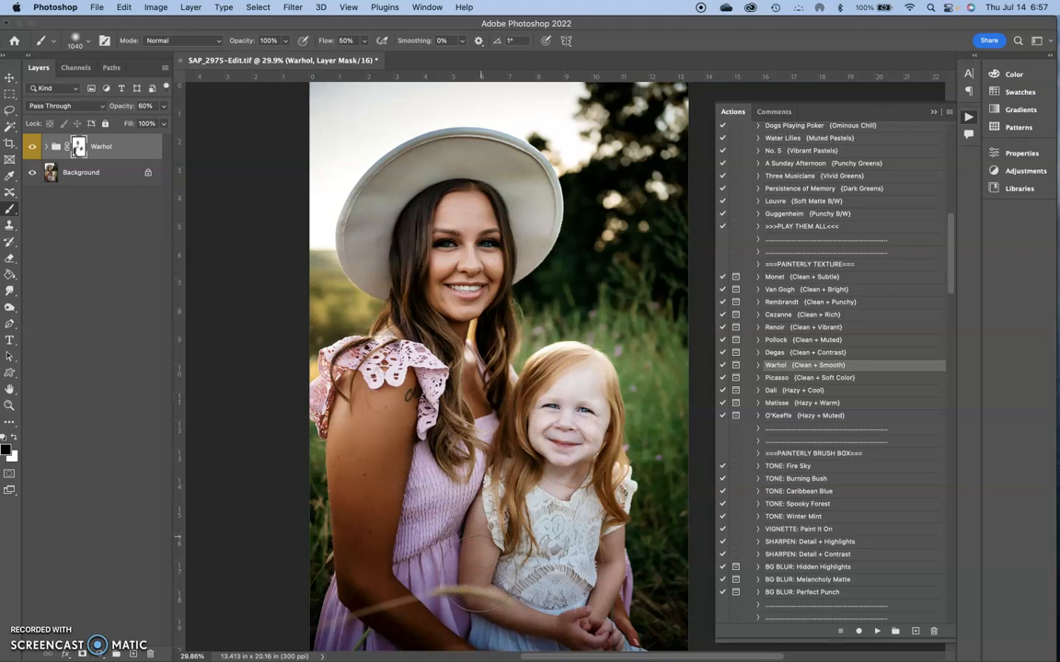
Reduce the brush to 396 px and mask smaller areas of the subjects out of the Warhol effect
right_click(740, 499)
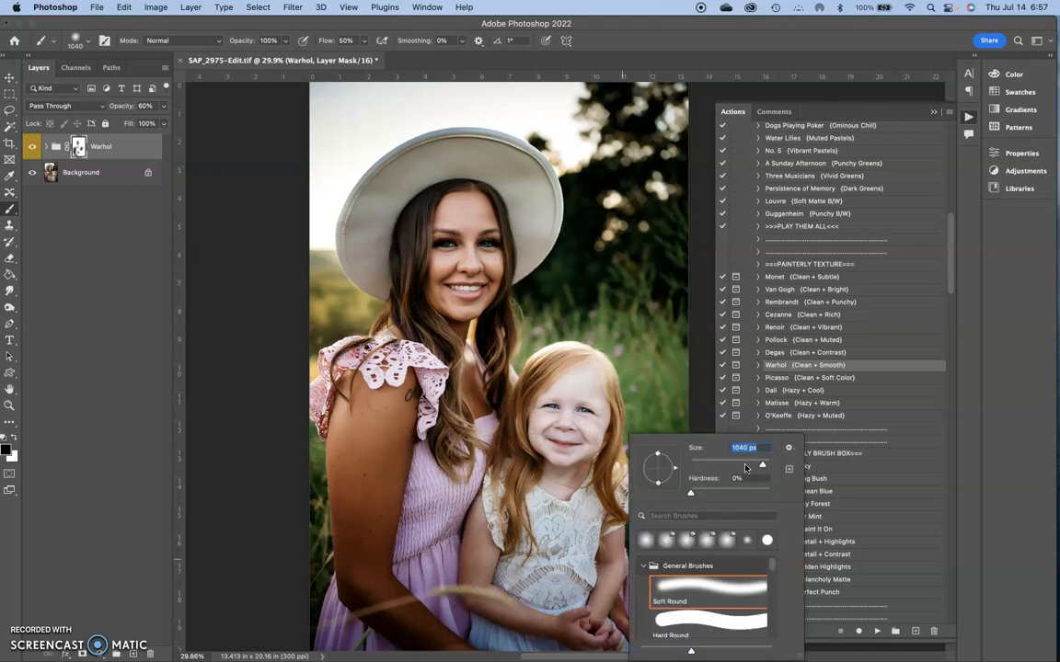
text(396)
key(Return)
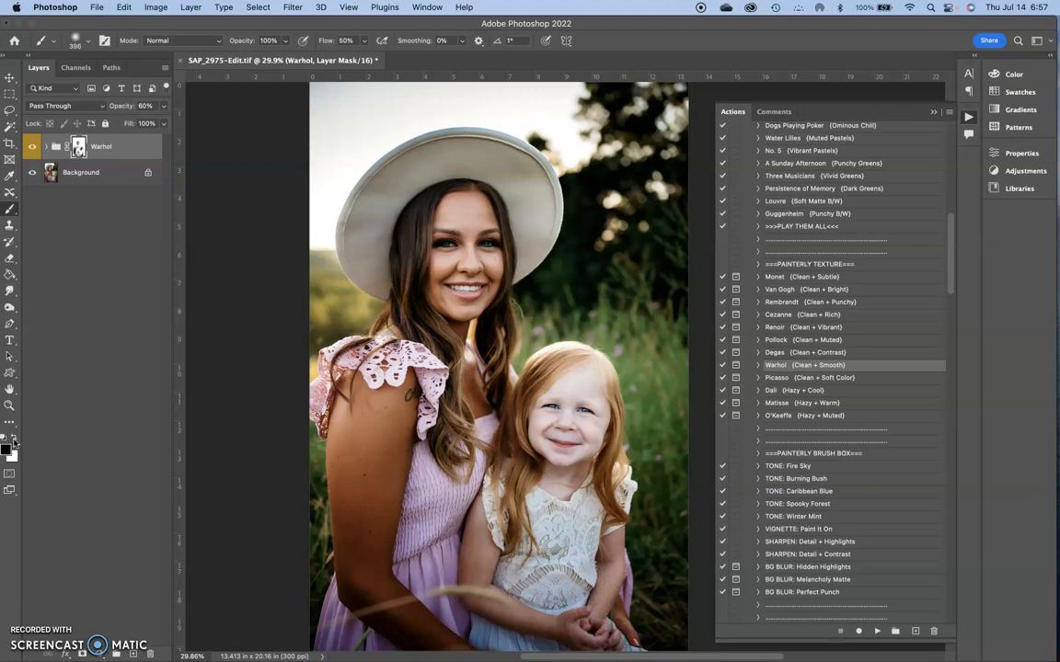
Paint black on the Warhol mask with a 1040 px soft brush at 60% opacity, and flatten the image
click(284, 41)
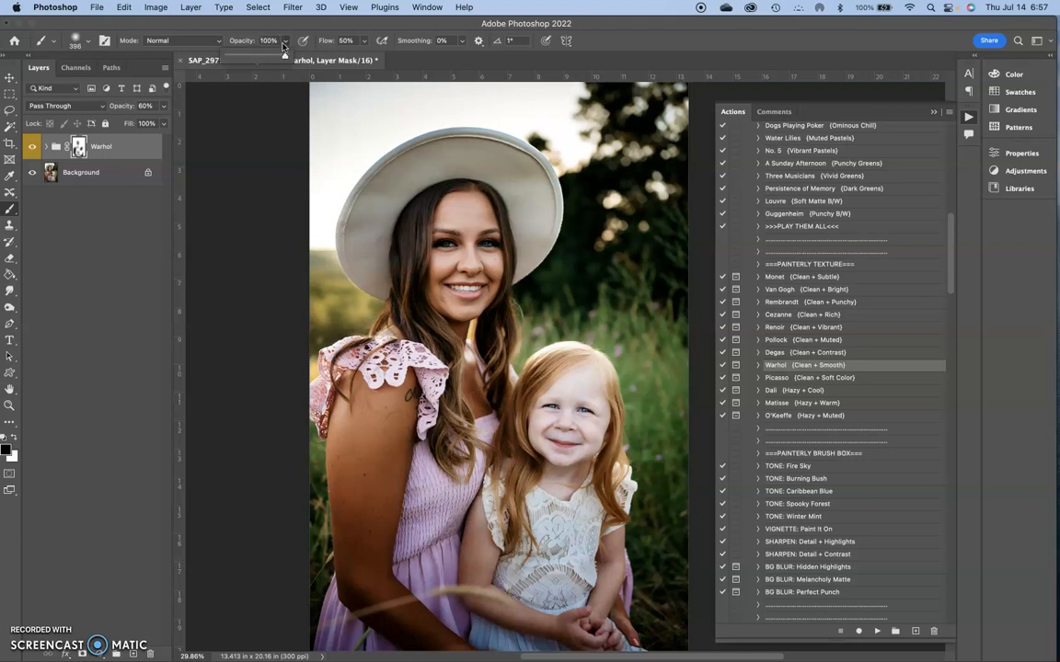
drag(264, 59, 262, 57)
right_click(508, 298)
drag(635, 328, 641, 329)
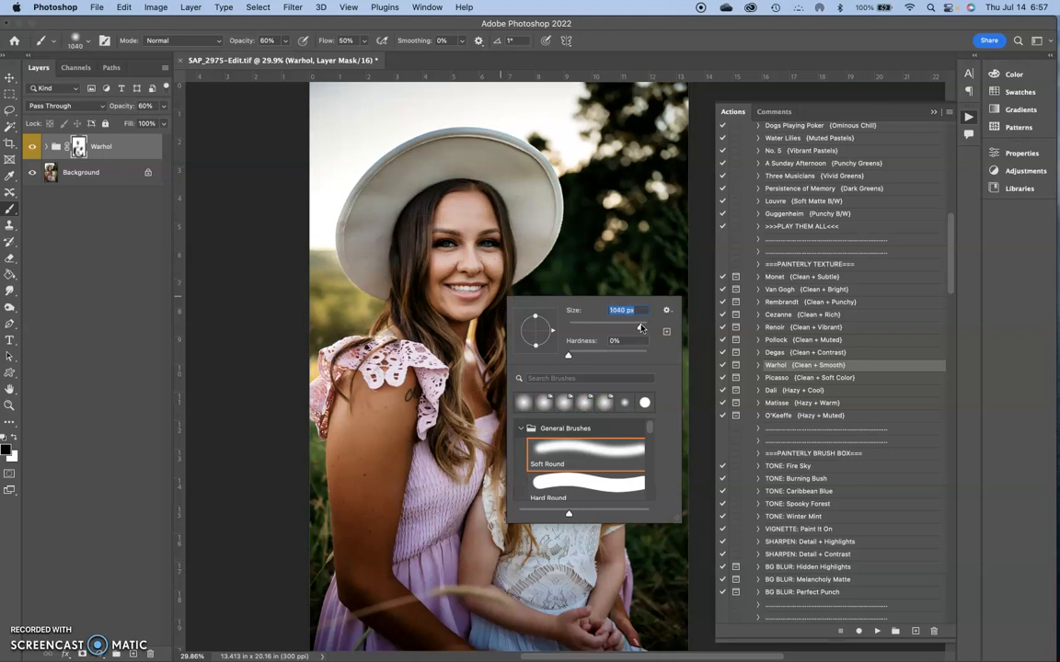
key(Return)
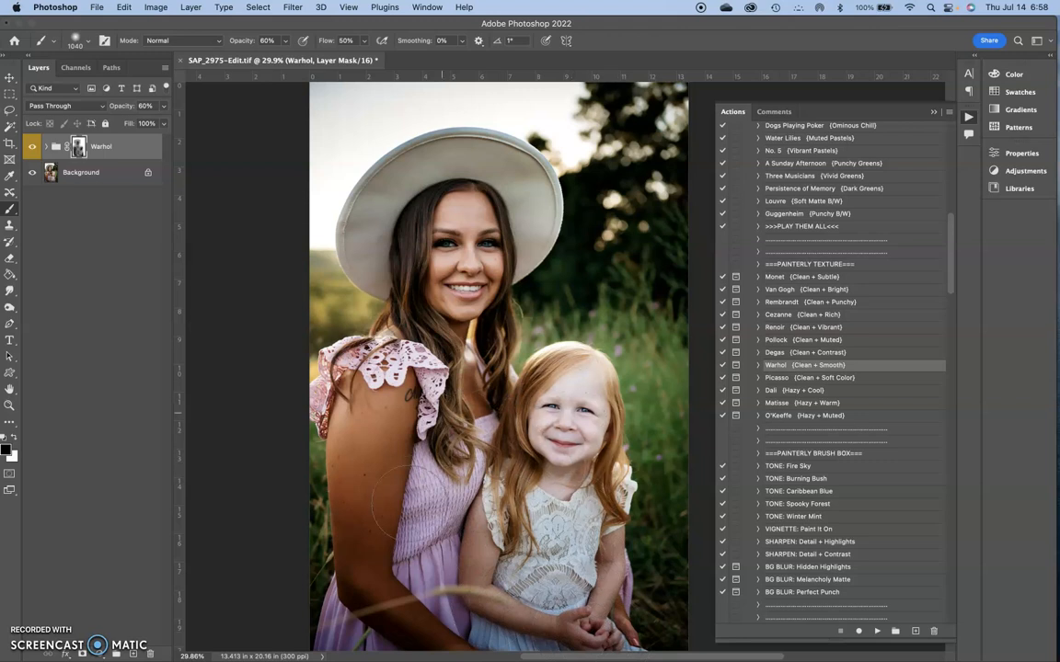
right_click(108, 172)
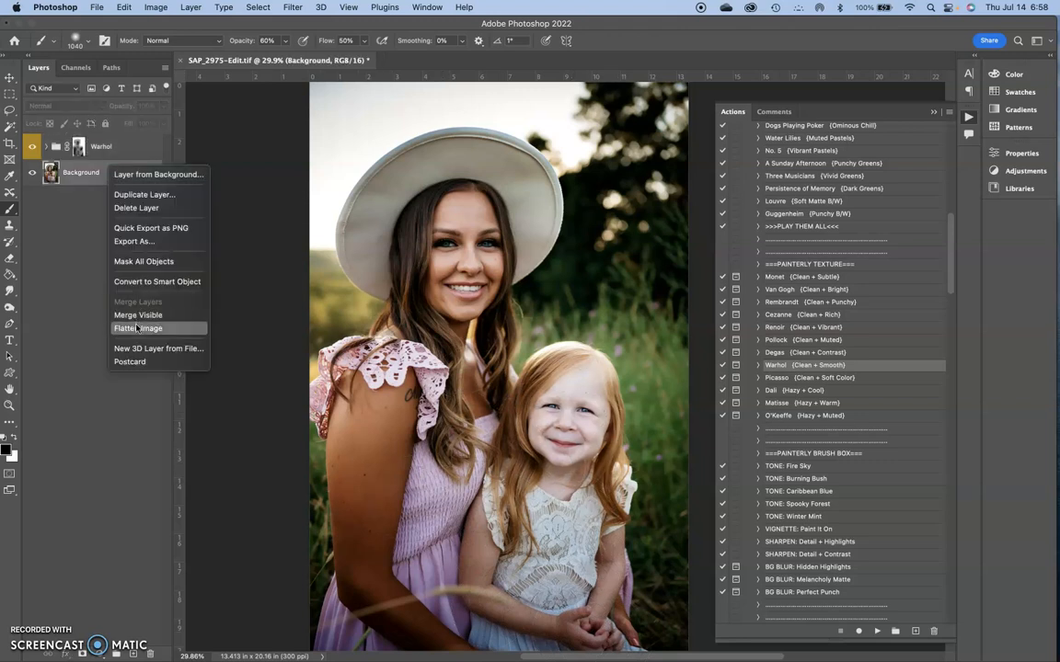
click(231, 260)
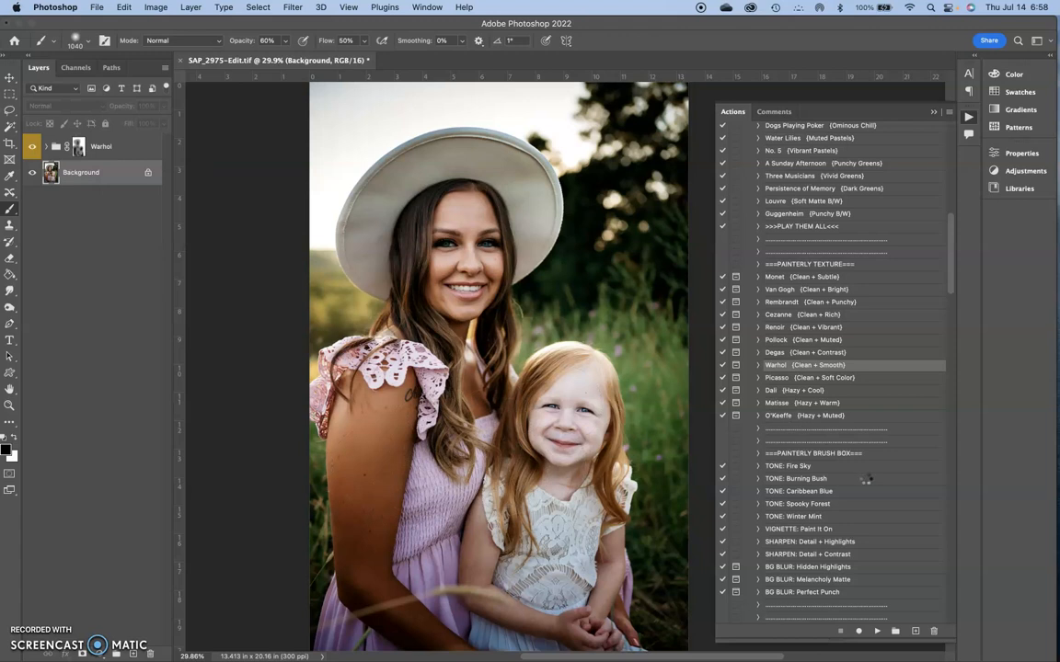
Run the Rise And Shine {large} action from GTG - Joy Of Light - Golden Glow and place its sunlight in the photo's upper right
scroll(866, 479, down, 13)
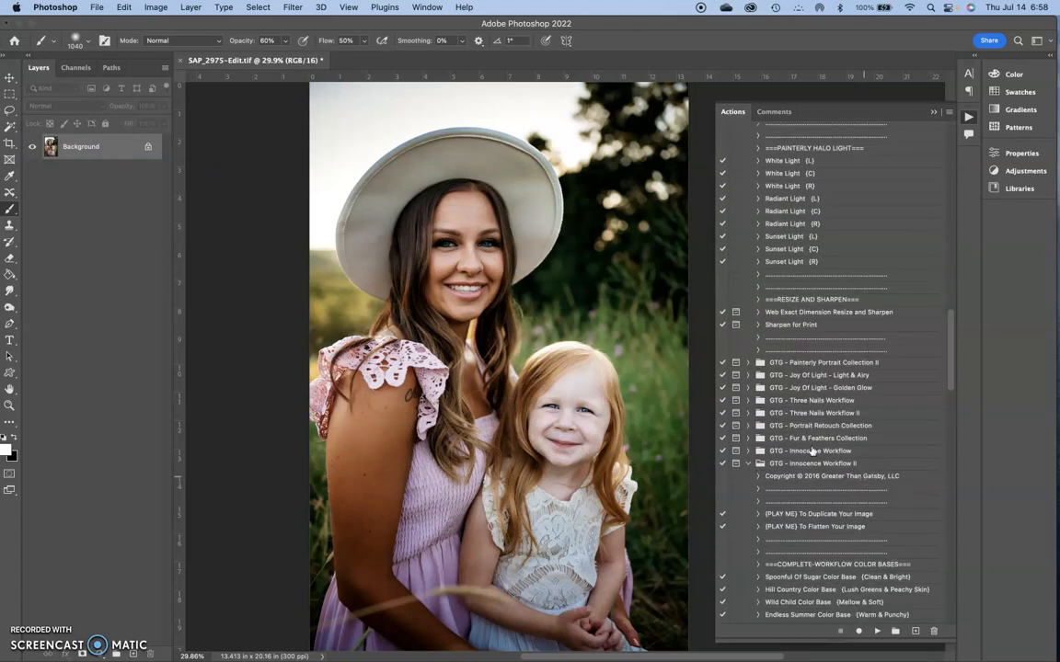
click(747, 387)
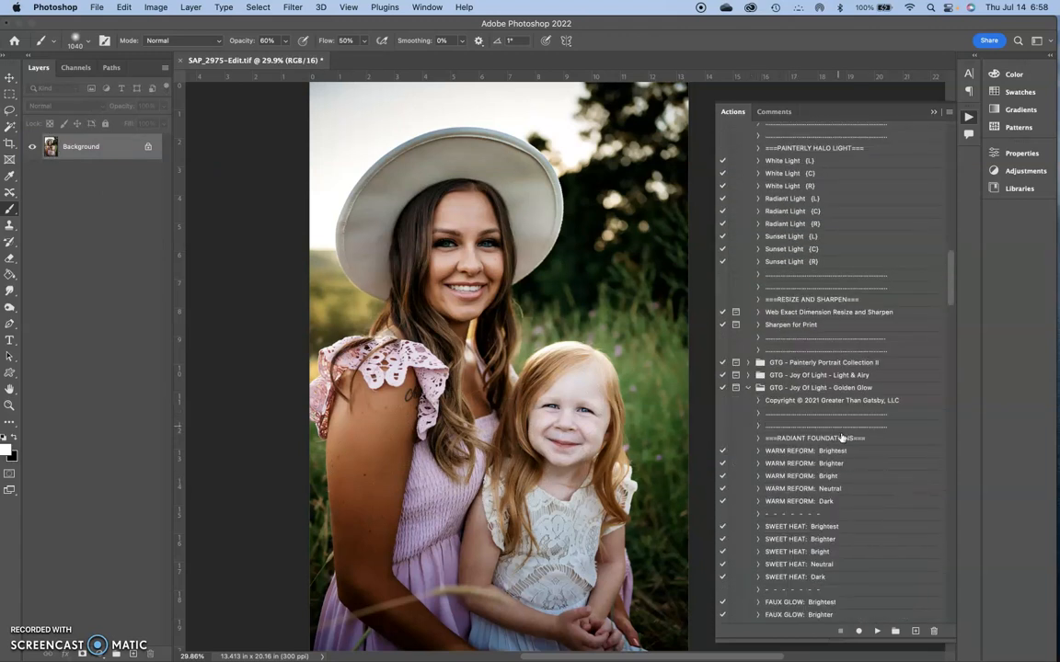
scroll(828, 517, down, 15)
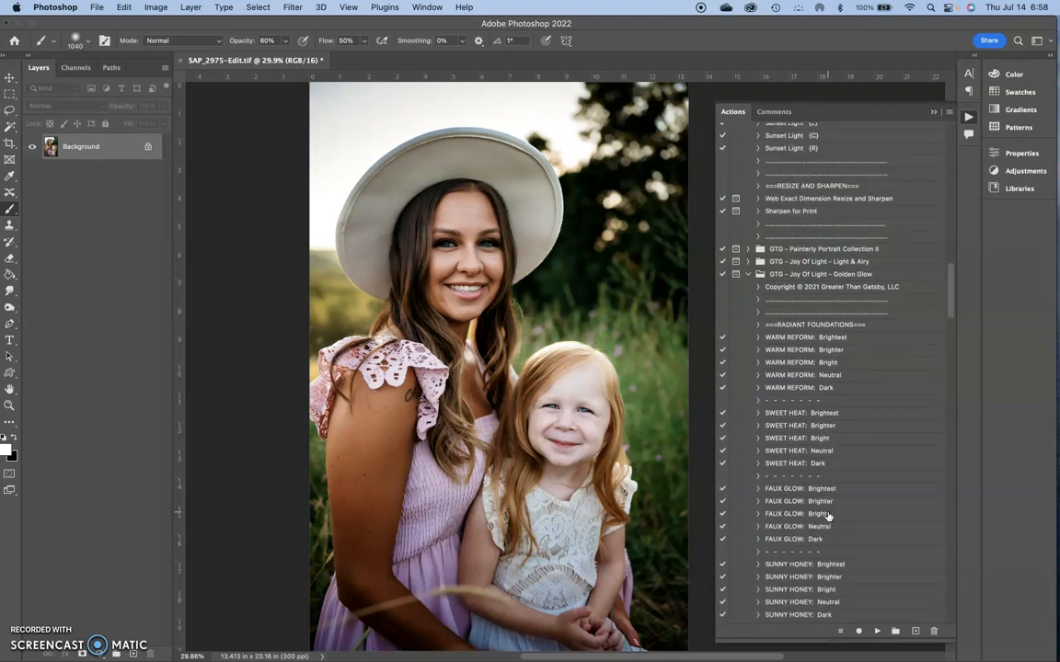
scroll(829, 518, down, 5)
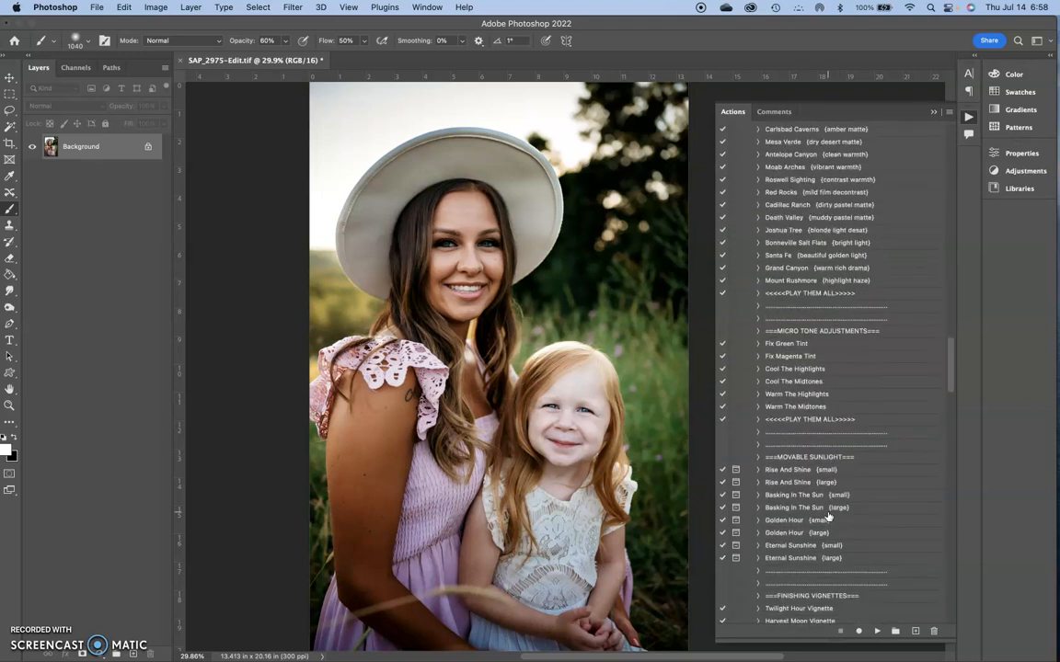
click(876, 632)
click(563, 289)
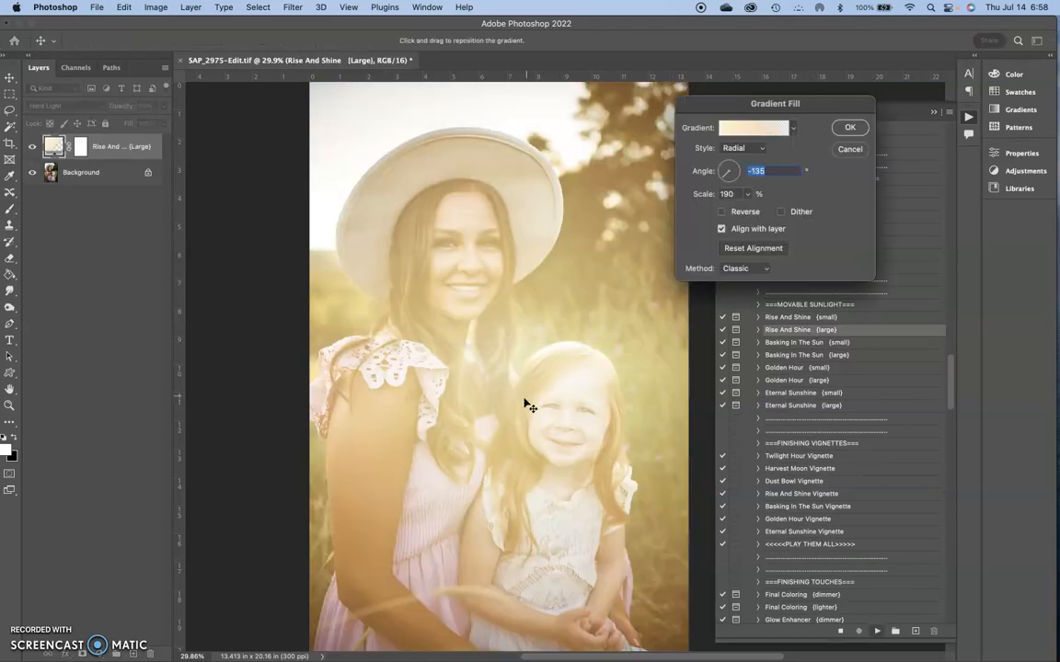
drag(542, 220, 563, 135)
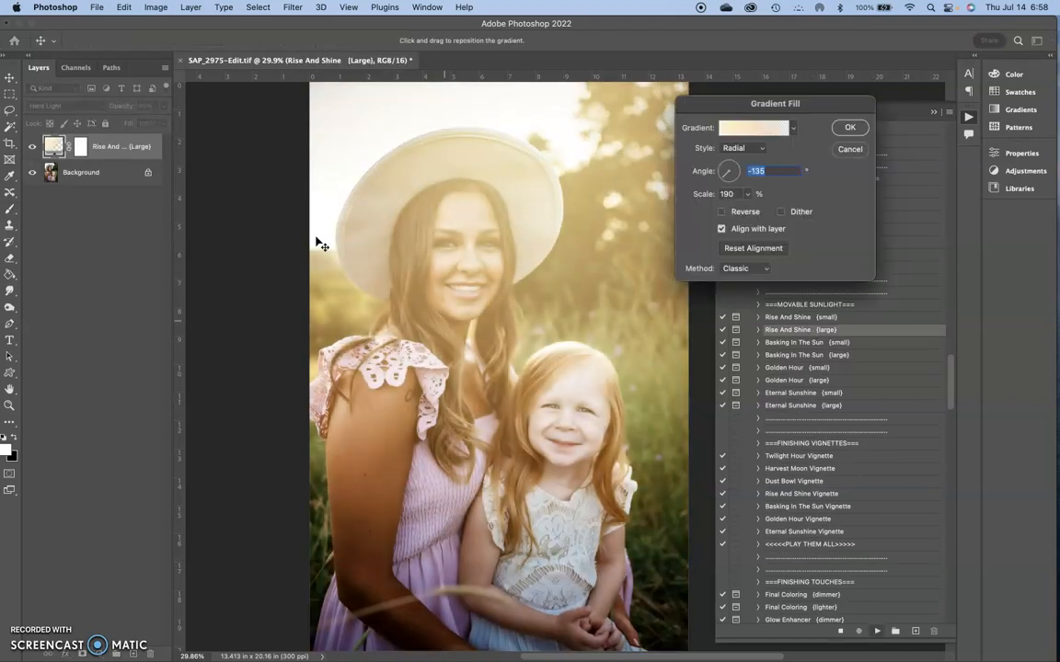
click(850, 127)
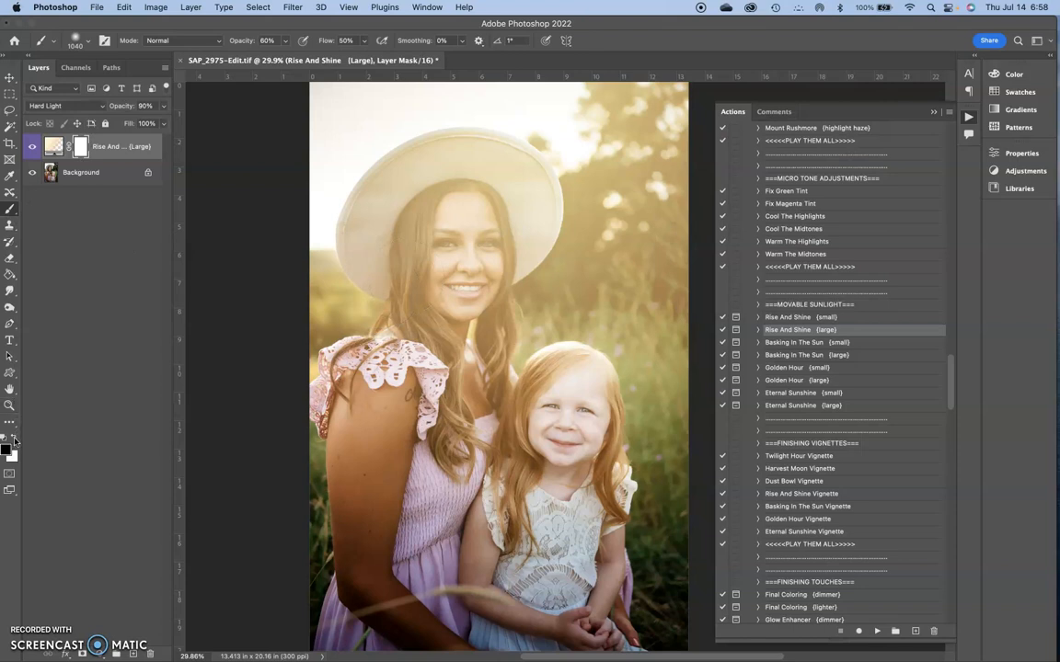
Paint black on the Rise And Shine mask over the woman's face with the 1040 px brush at 60% opacity
right_click(478, 353)
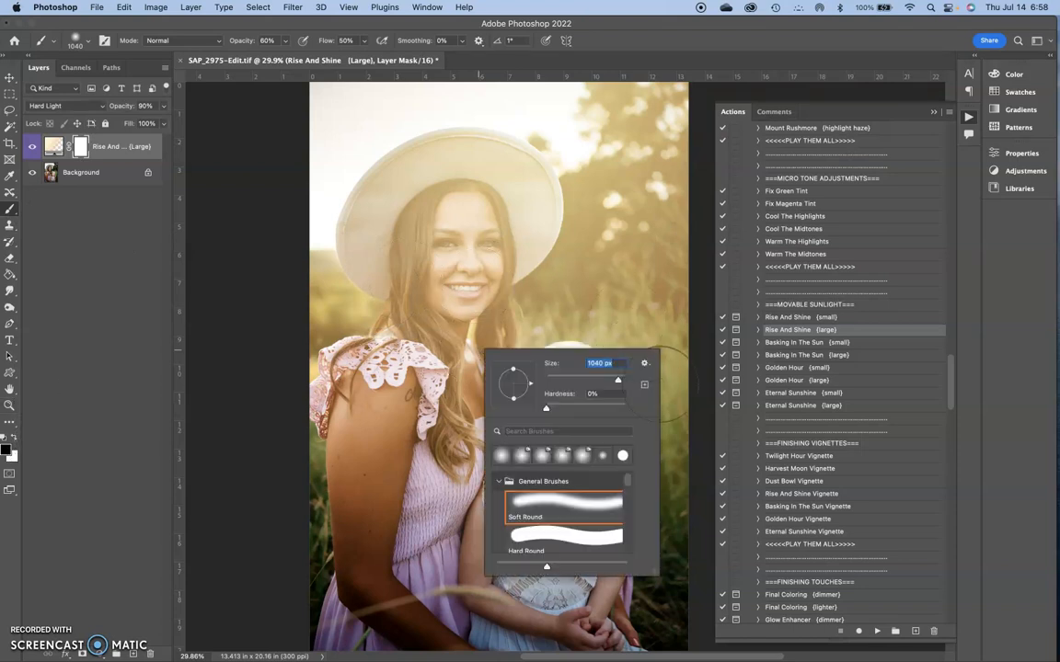
click(652, 25)
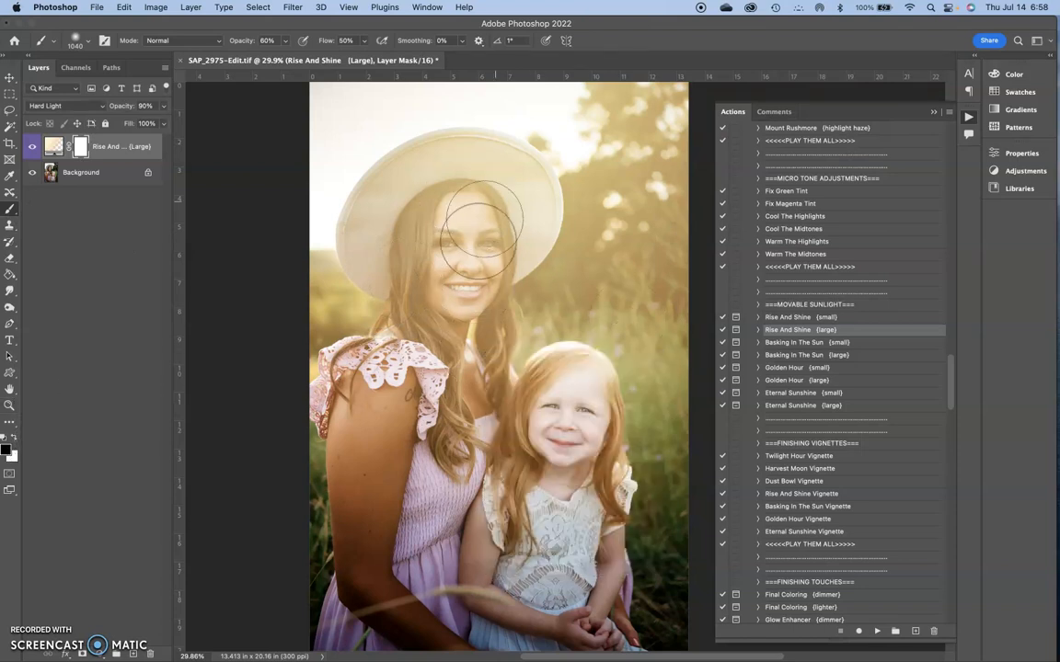
mouse_move(499, 245)
mouse_down()
mouse_move(499, 178)
mouse_move(471, 170)
mouse_move(423, 176)
mouse_move(368, 213)
mouse_move(360, 232)
mouse_move(364, 246)
mouse_move(417, 260)
mouse_move(415, 213)
mouse_move(439, 195)
mouse_move(425, 210)
mouse_move(456, 238)
mouse_up()
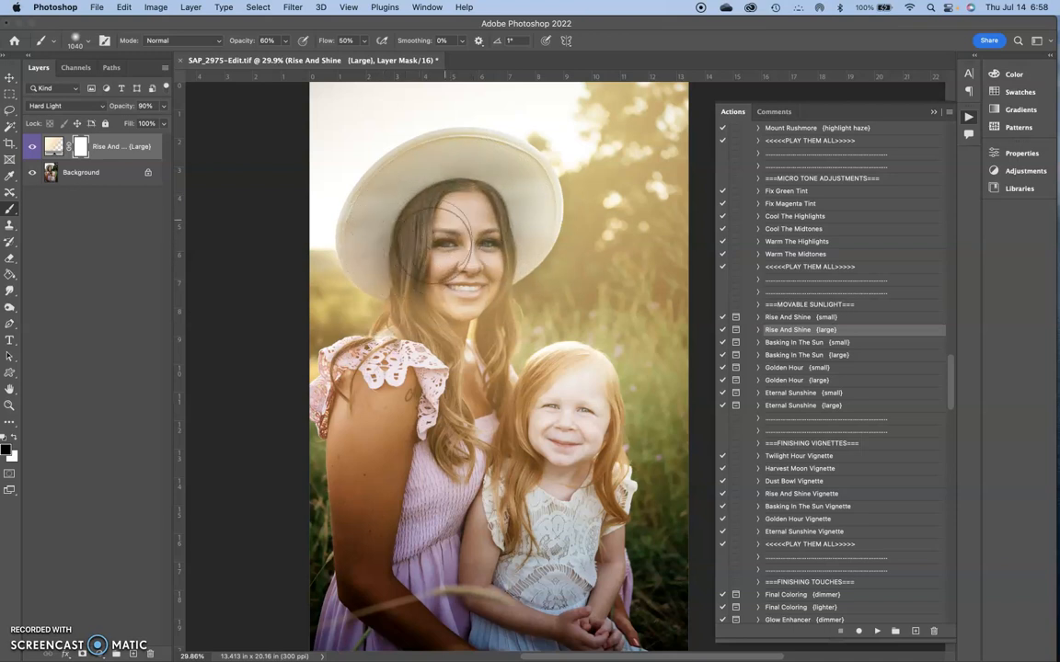
Raise the brush opacity to 100% and mask the sunlight haze off the woman and the girl
click(285, 40)
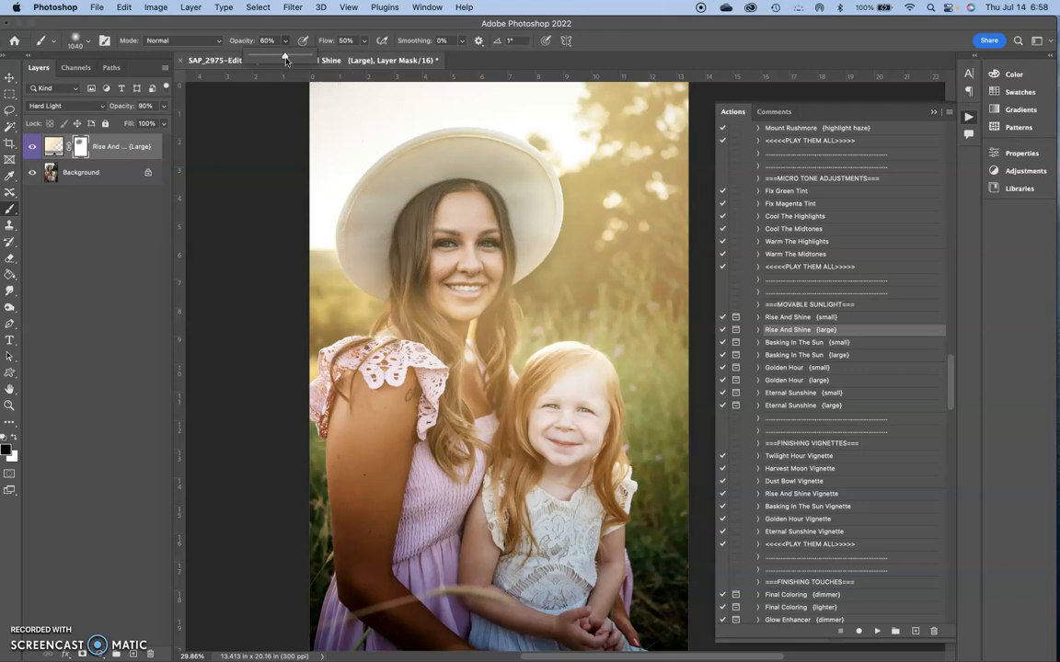
mouse_move(434, 180)
mouse_down()
mouse_move(506, 184)
mouse_move(512, 233)
mouse_move(412, 230)
mouse_move(391, 195)
mouse_move(375, 221)
mouse_move(340, 216)
mouse_move(349, 241)
mouse_move(417, 269)
mouse_move(386, 267)
mouse_move(382, 303)
mouse_move(359, 327)
mouse_move(391, 386)
mouse_move(359, 331)
mouse_move(409, 314)
mouse_move(377, 354)
mouse_move(428, 388)
mouse_move(419, 336)
mouse_move(433, 326)
mouse_move(450, 350)
mouse_move(440, 354)
mouse_up()
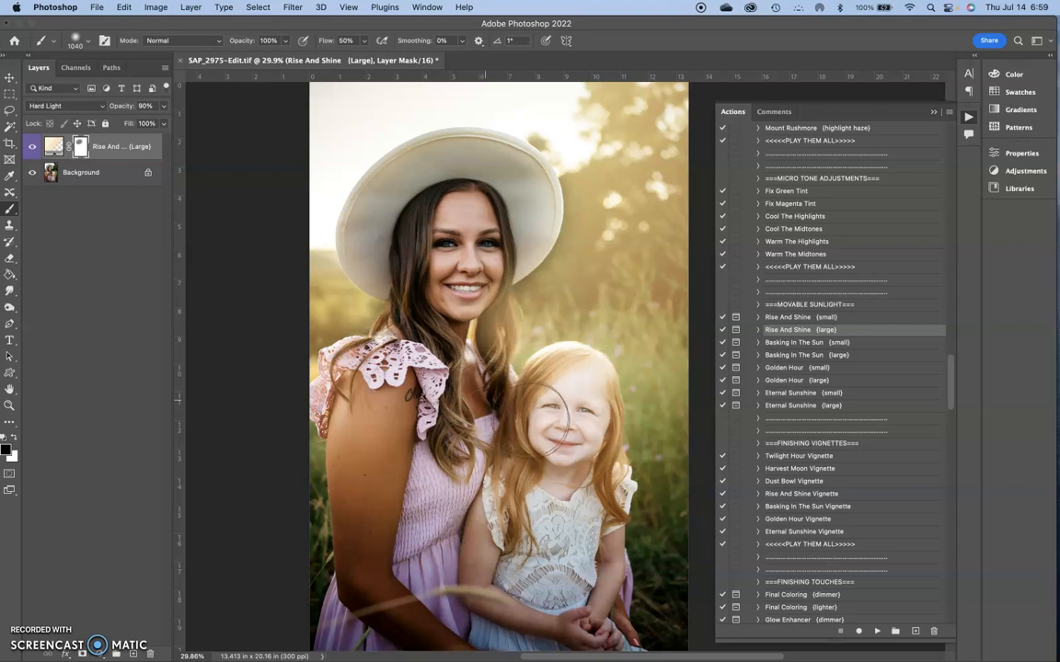
mouse_move(562, 397)
mouse_down()
mouse_move(510, 340)
mouse_move(578, 391)
mouse_move(524, 368)
mouse_move(515, 432)
mouse_move(591, 494)
mouse_move(512, 473)
mouse_move(512, 486)
mouse_move(511, 391)
mouse_move(467, 455)
mouse_up()
mouse_move(515, 501)
mouse_down()
mouse_move(483, 471)
mouse_move(483, 432)
mouse_move(433, 424)
mouse_move(425, 454)
mouse_move(336, 412)
mouse_move(323, 379)
mouse_move(348, 408)
mouse_move(317, 359)
mouse_move(348, 340)
mouse_move(394, 366)
mouse_move(428, 285)
mouse_move(419, 249)
mouse_move(386, 230)
mouse_move(380, 239)
mouse_up()
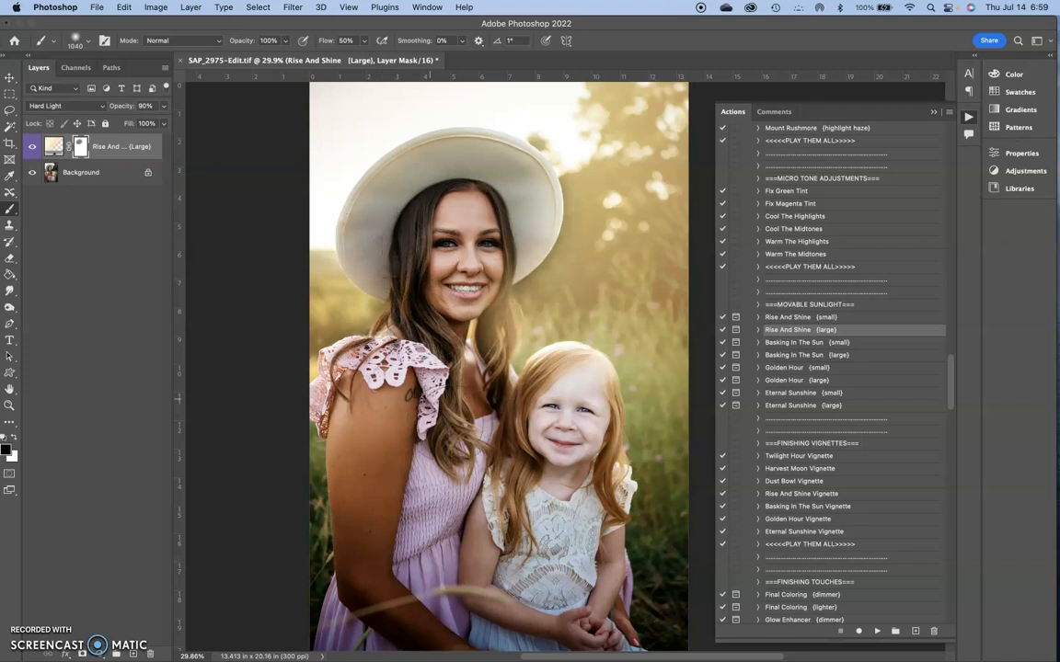
Reduce the brush to 332 px and mask smaller areas of the subjects out of the Rise And Shine effect
right_click(465, 382)
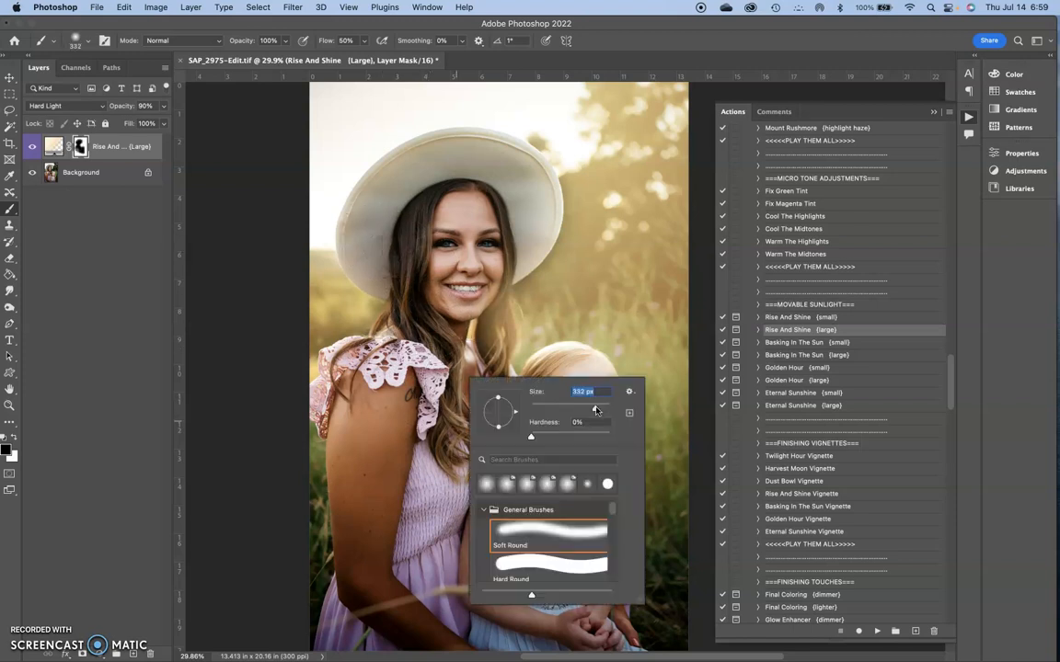
key(Return)
mouse_move(451, 235)
mouse_down()
mouse_move(451, 322)
mouse_move(442, 264)
mouse_up()
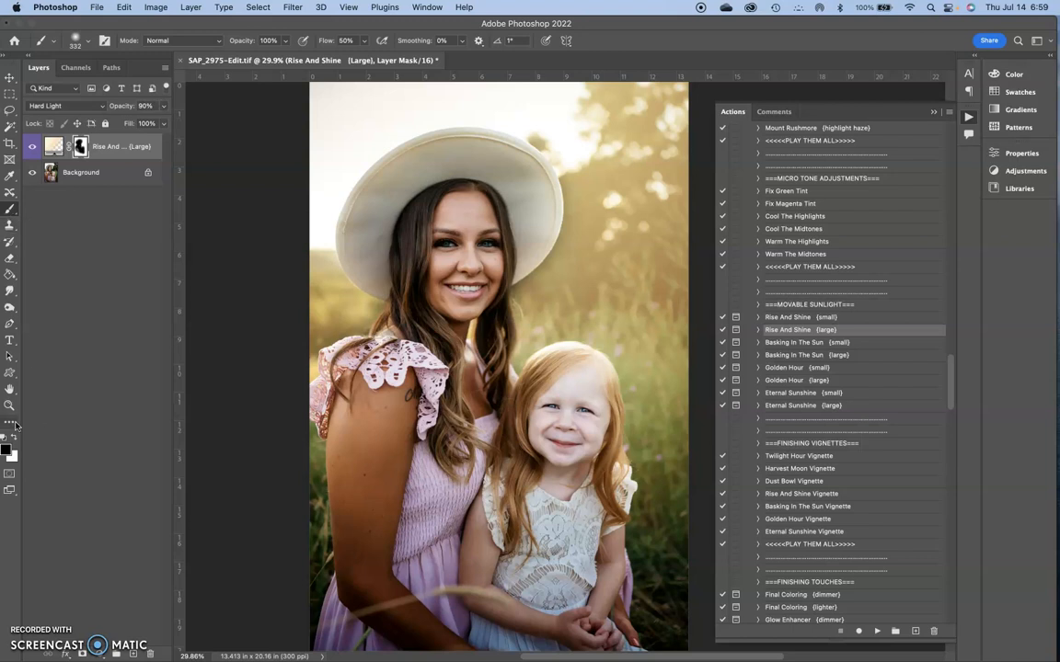
Soften the sunlight over the background on the Rise And Shine mask with a 2480 px brush at 60% opacity
right_click(414, 363)
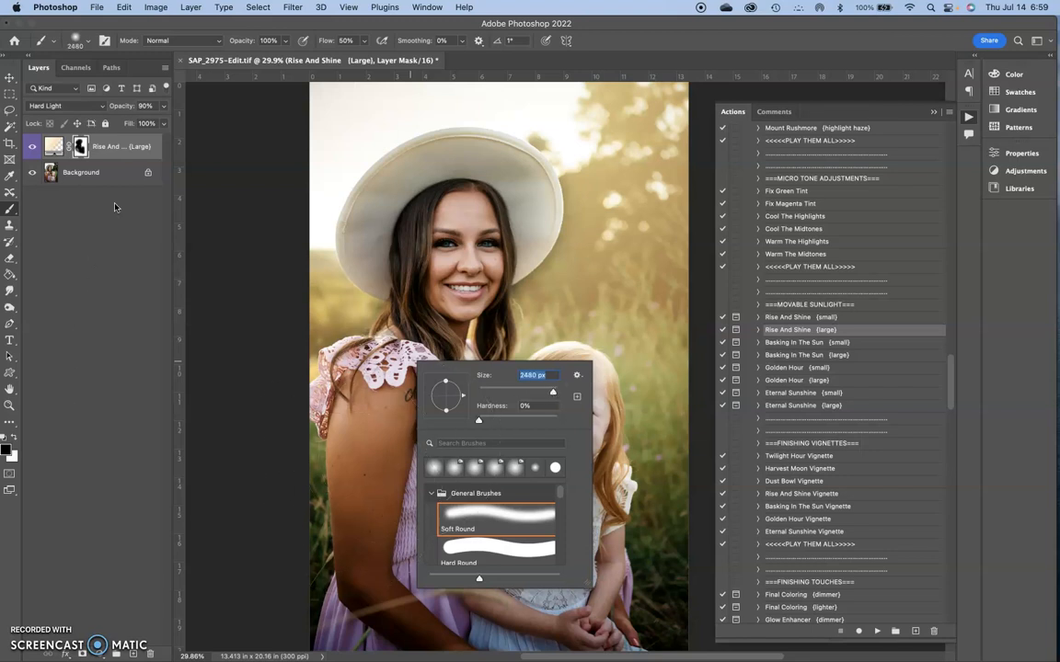
click(285, 41)
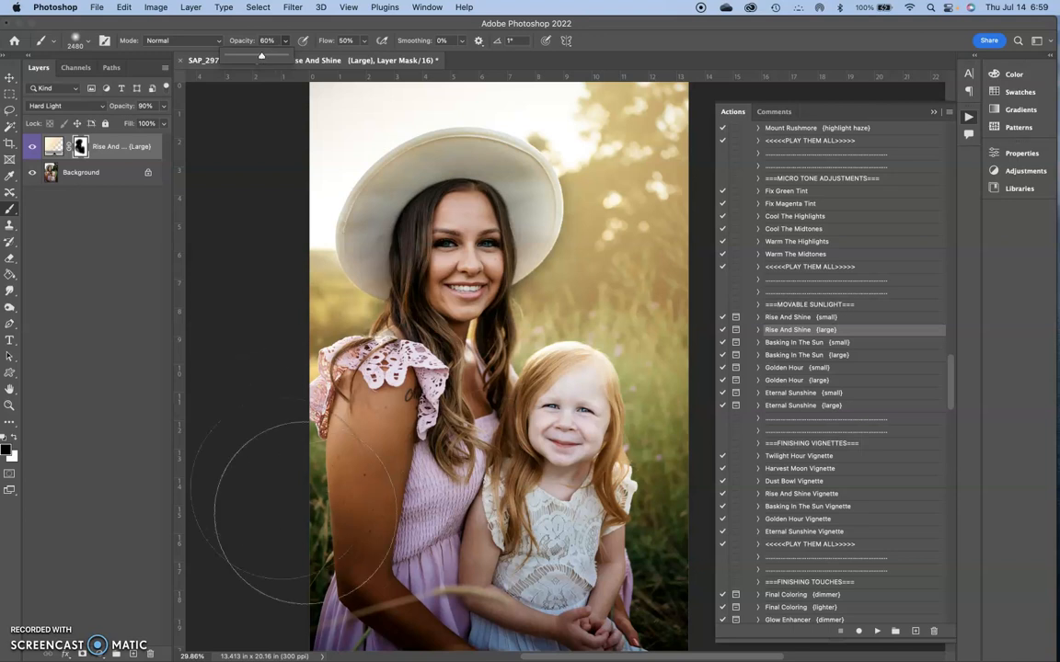
click(29, 147)
click(29, 147)
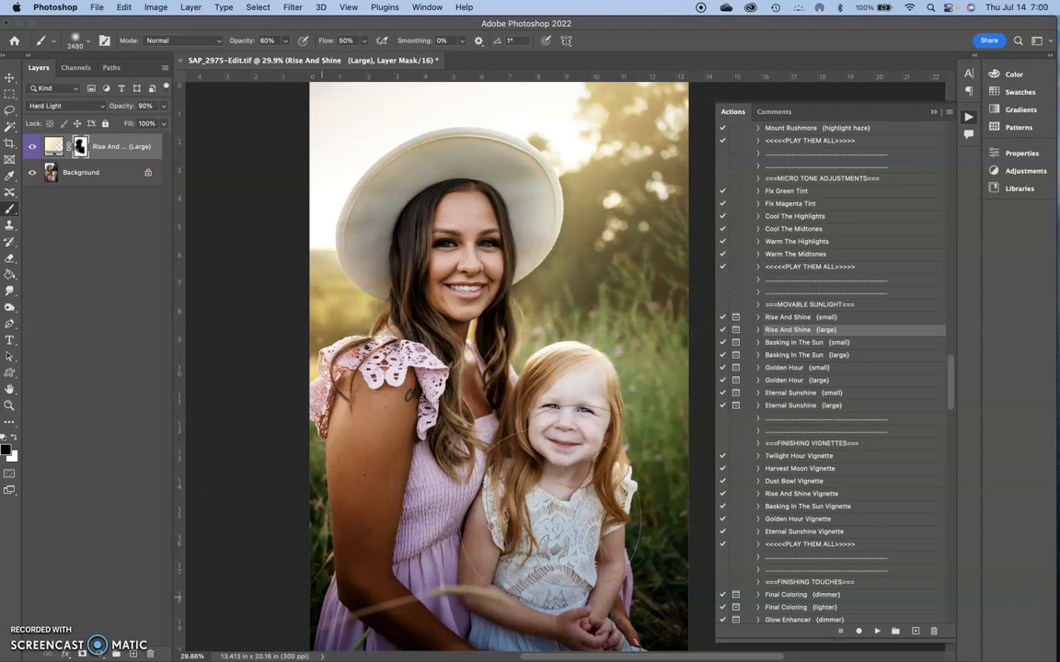
mouse_move(653, 250)
mouse_down()
mouse_move(598, 110)
mouse_move(579, 97)
mouse_up()
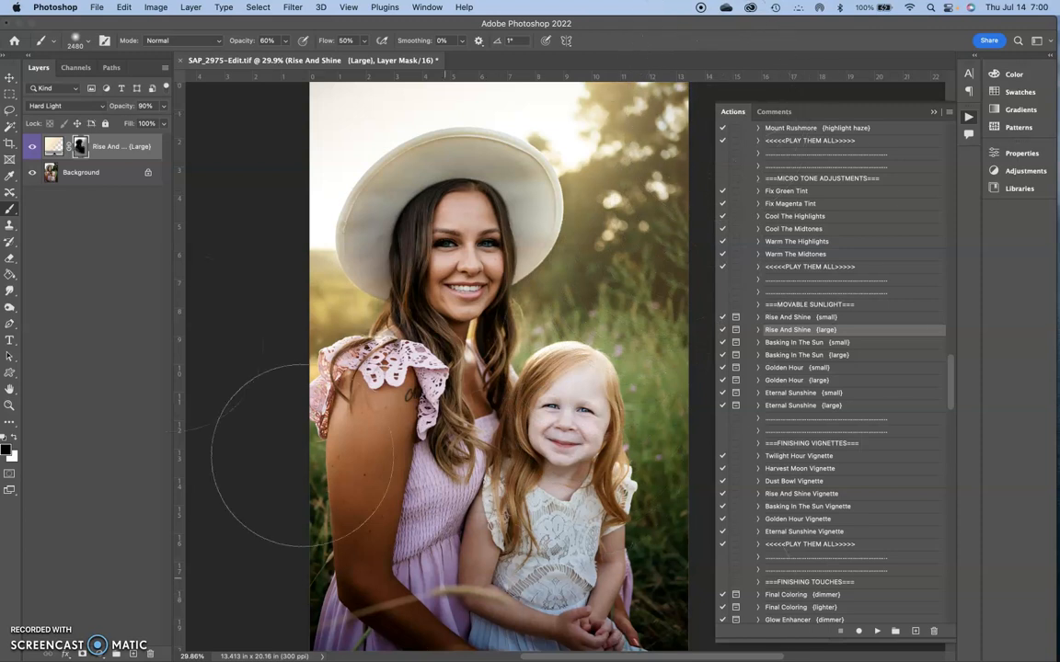
Compare the photo with and without the Rise And Shine layer, and flatten the image
click(31, 148)
click(31, 148)
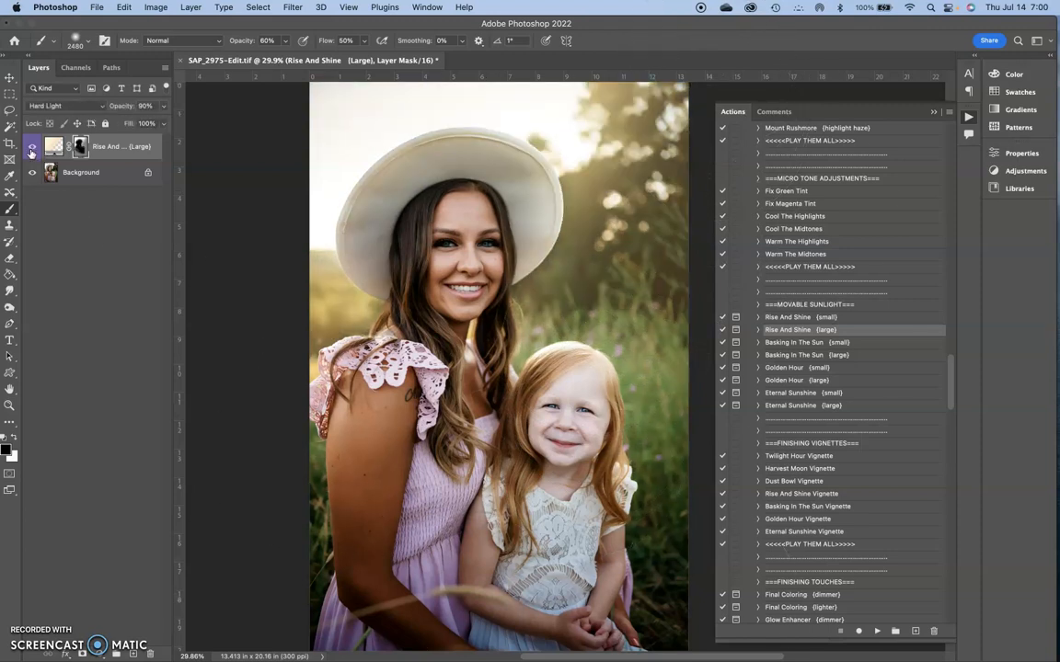
click(31, 150)
click(31, 150)
right_click(116, 184)
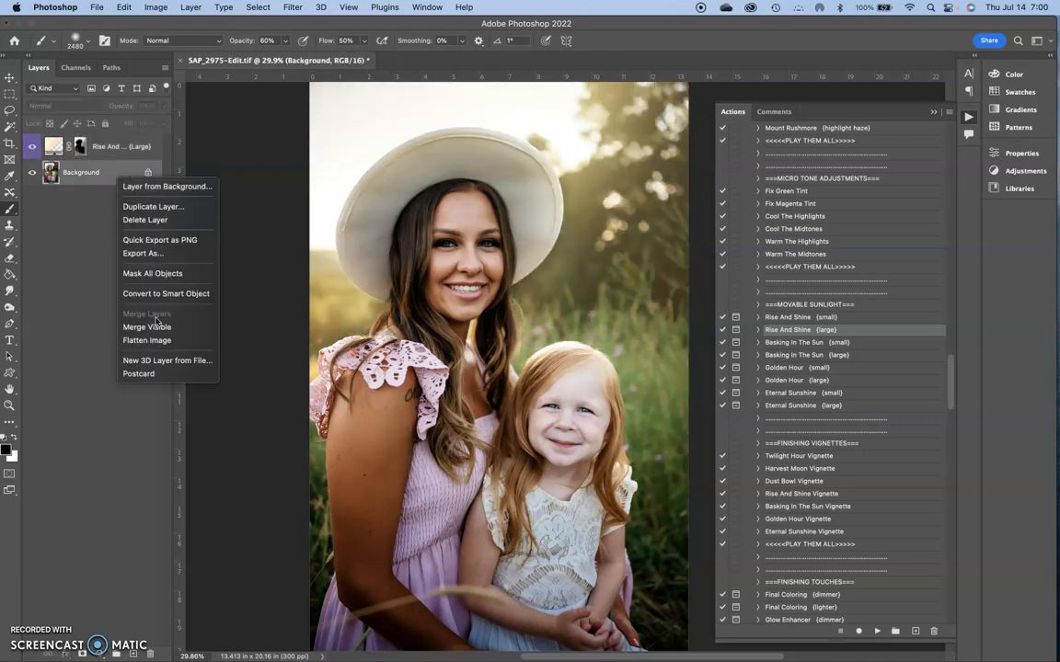
click(141, 309)
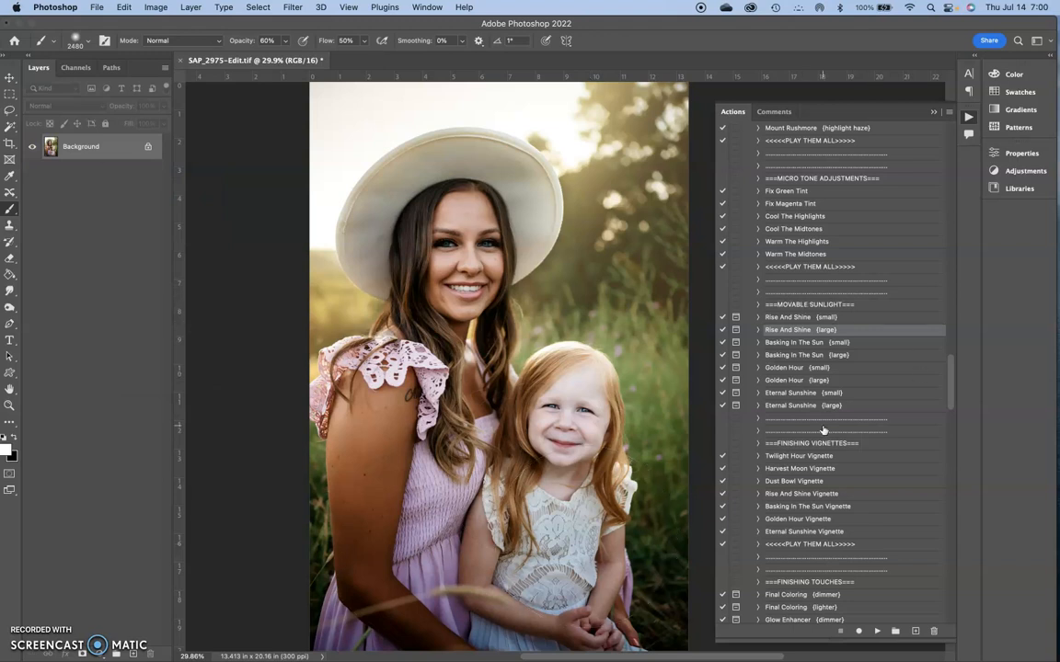
Run the Twilight Hour Vignette action and compare the photo with and without the vignette
scroll(823, 430, down, 6)
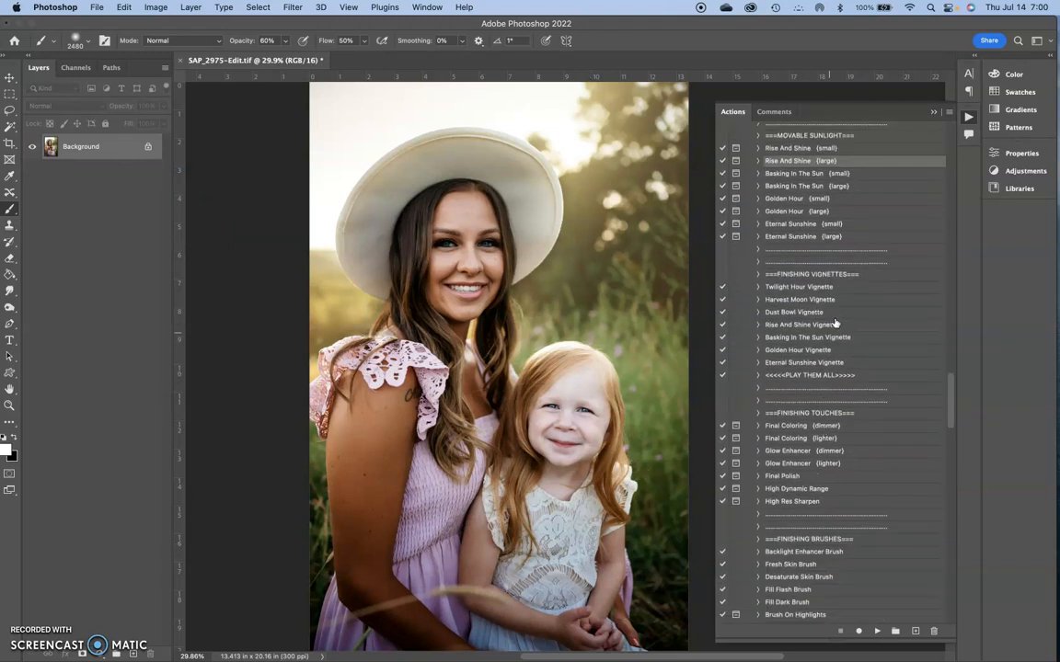
click(848, 289)
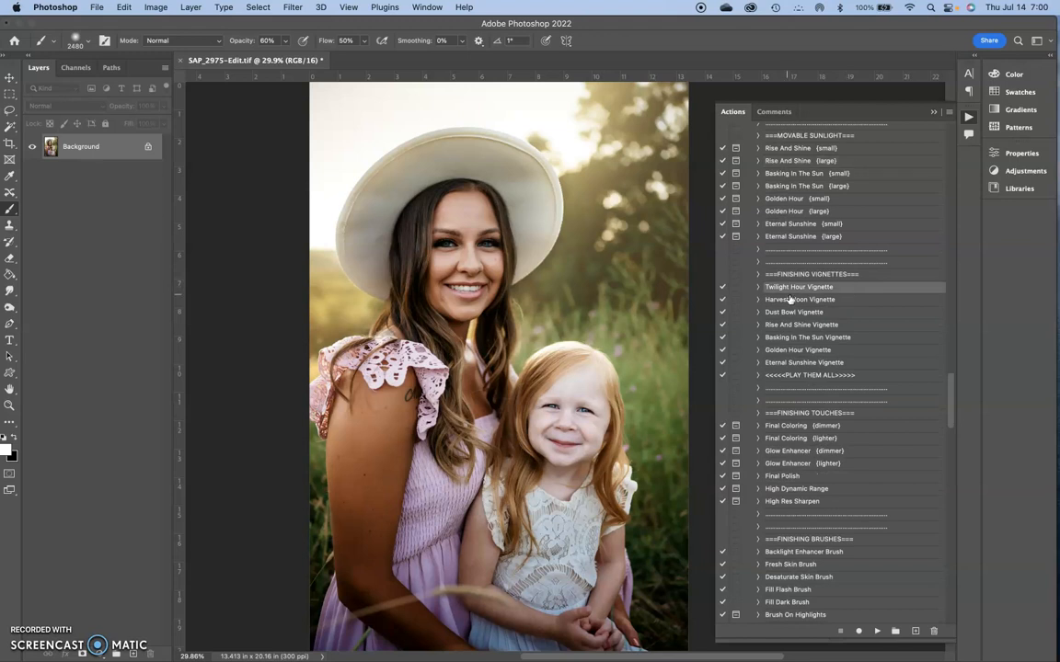
click(877, 632)
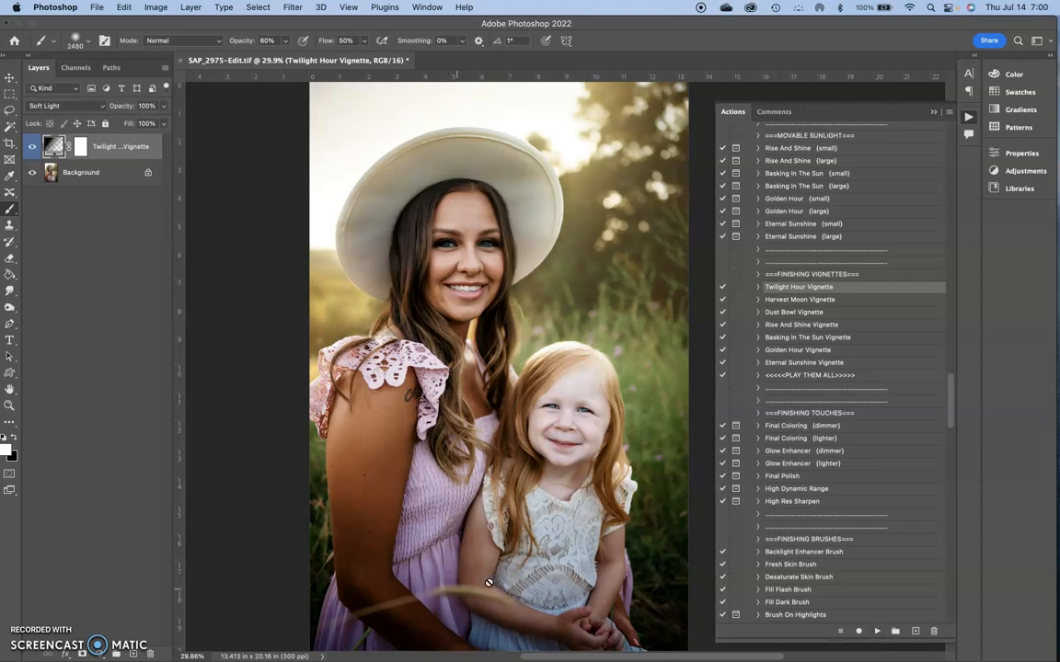
click(32, 146)
click(32, 147)
Mask the Twilight Hour Vignette off the woman and girl with a black 2480 px brush at 100% opacity, and compare before and after
click(77, 147)
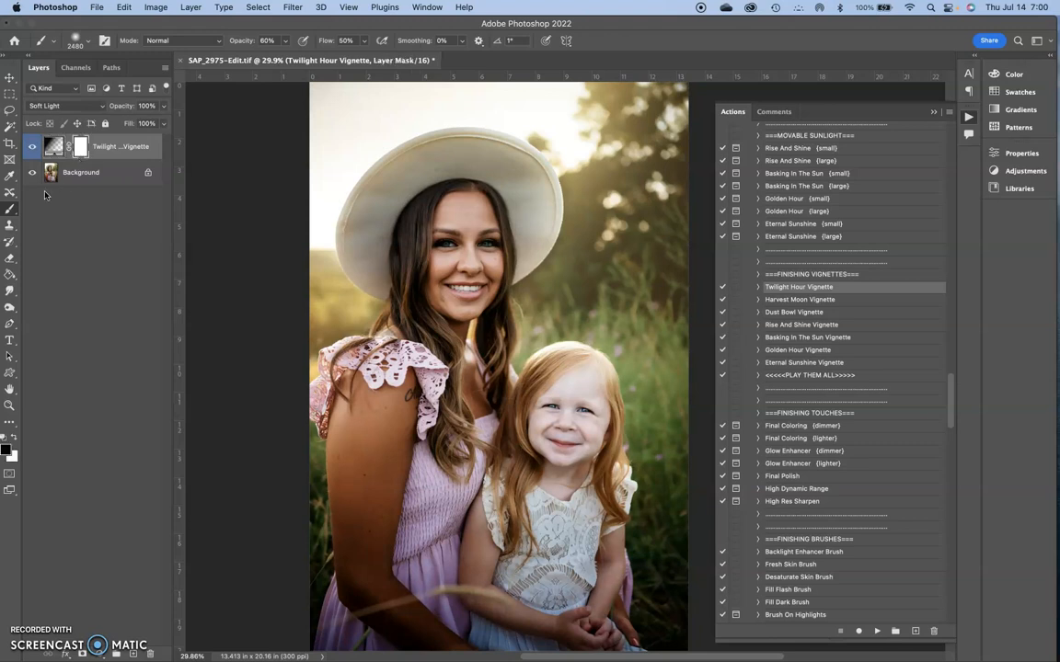
click(285, 41)
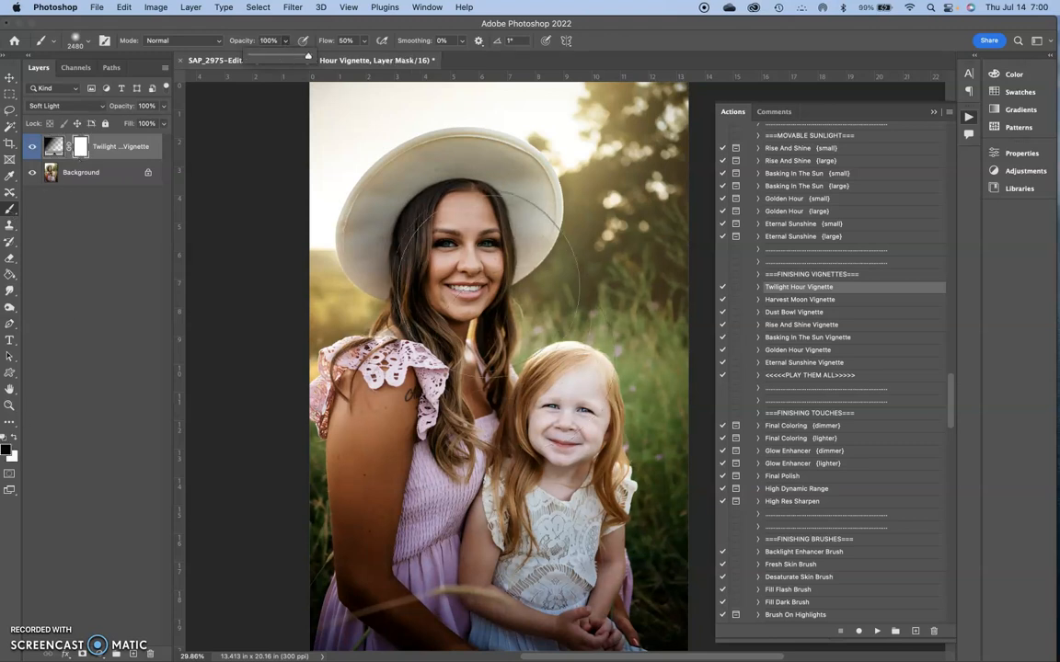
click(455, 230)
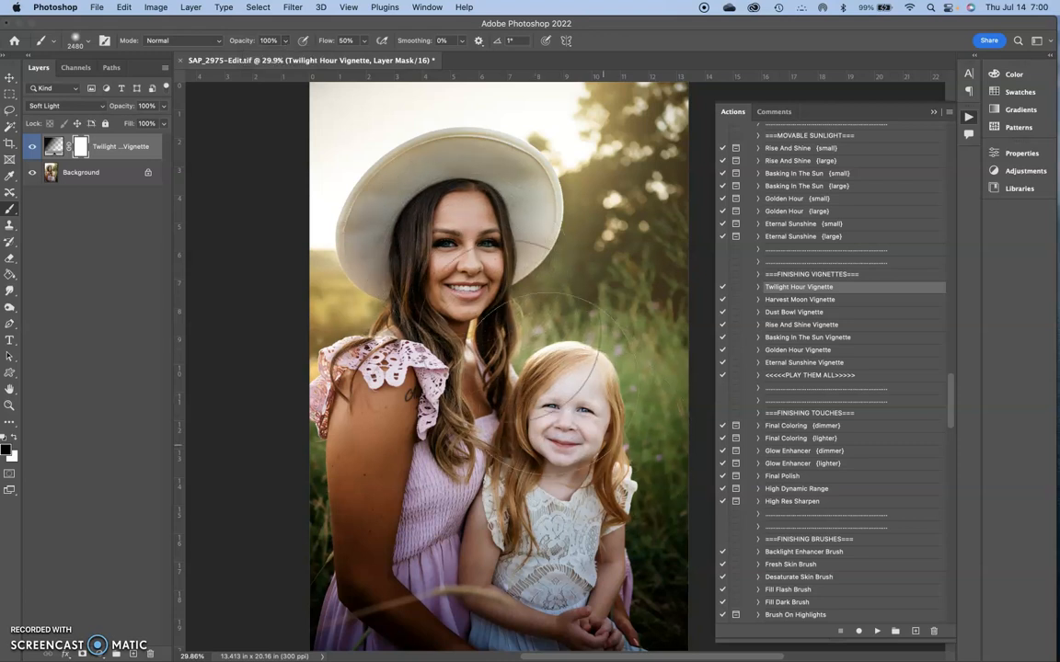
click(449, 219)
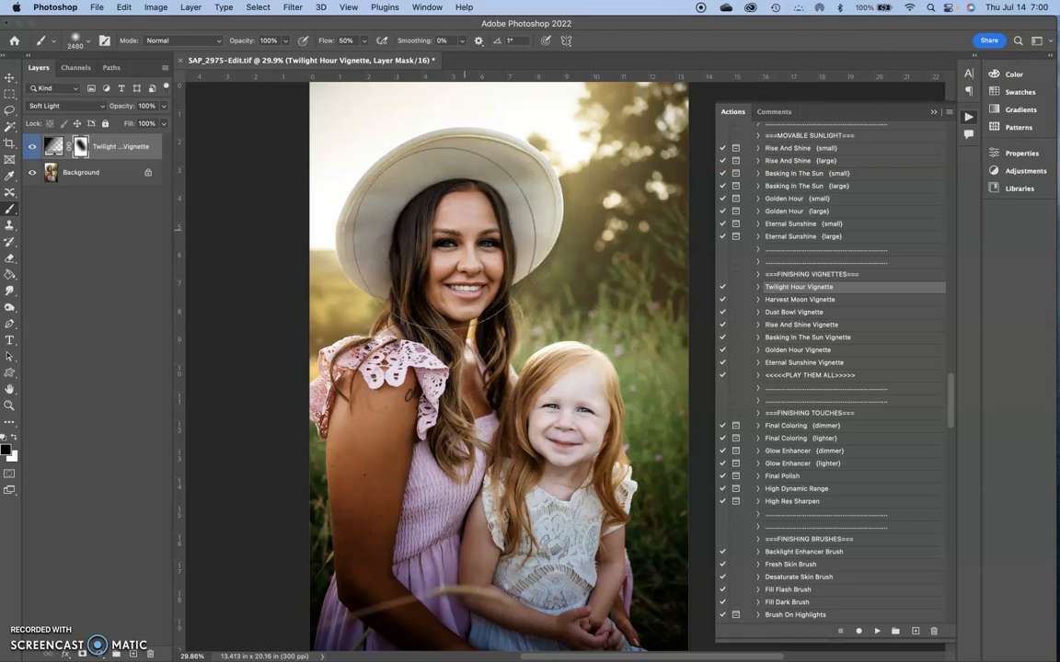
click(31, 149)
click(31, 150)
click(31, 149)
click(31, 149)
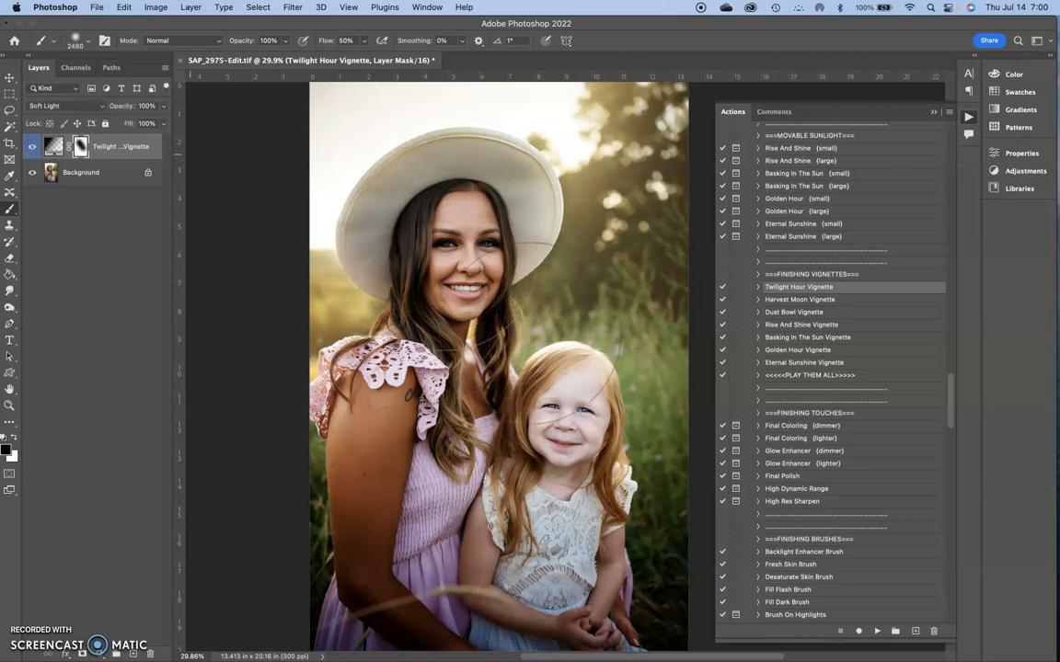
Flatten the image and run the Final Polish action from the finishing touches, continuing past the flatten notice
right_click(118, 179)
click(667, 409)
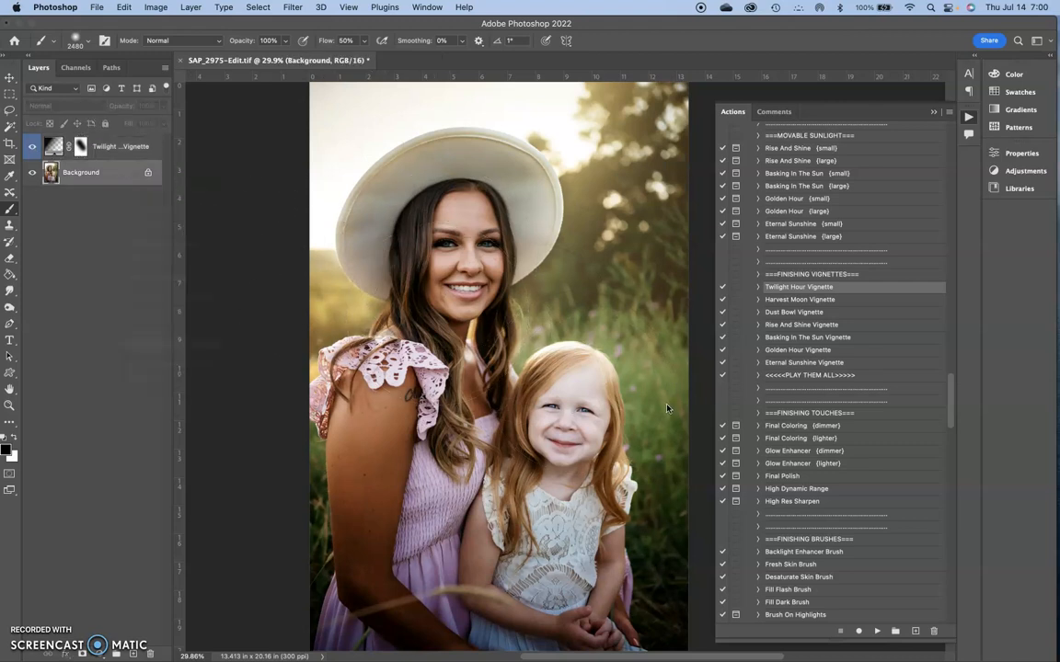
scroll(832, 494, down, 3)
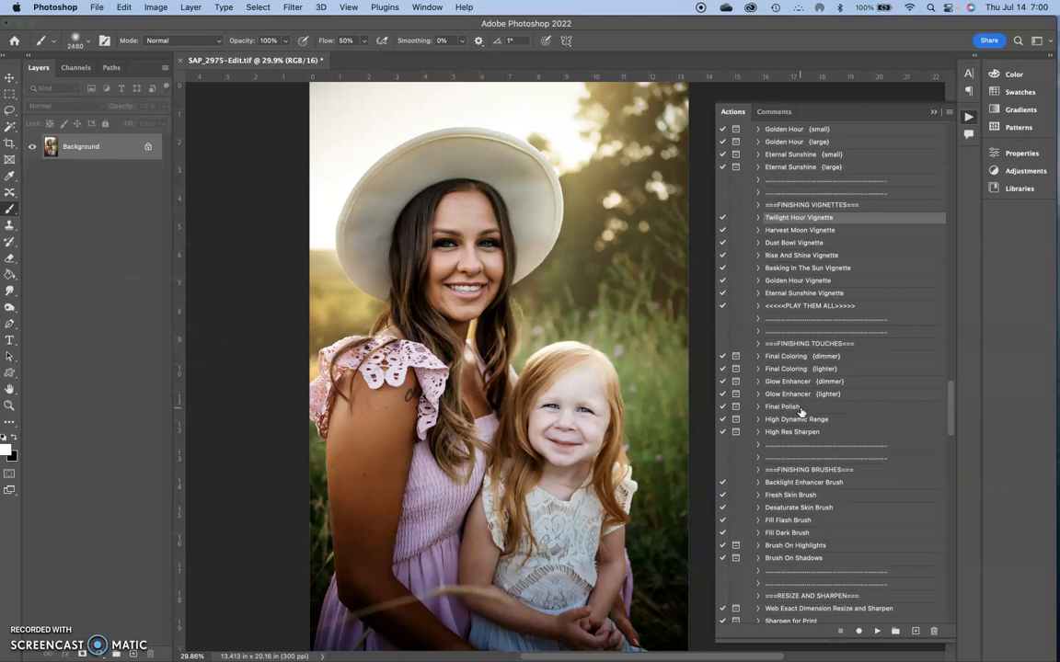
click(801, 407)
click(876, 635)
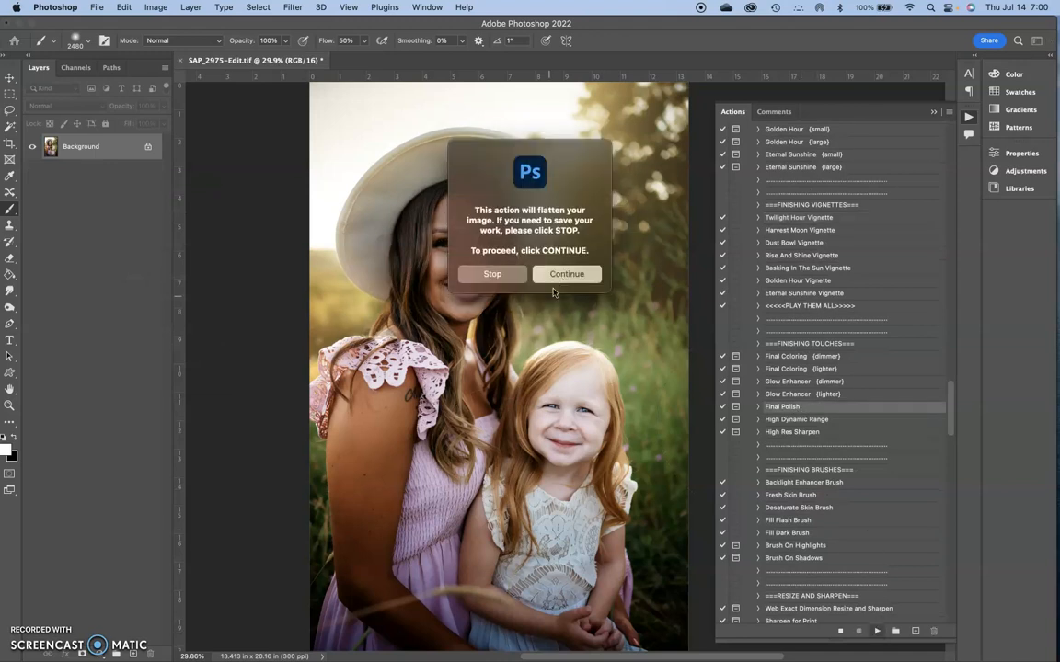
click(570, 274)
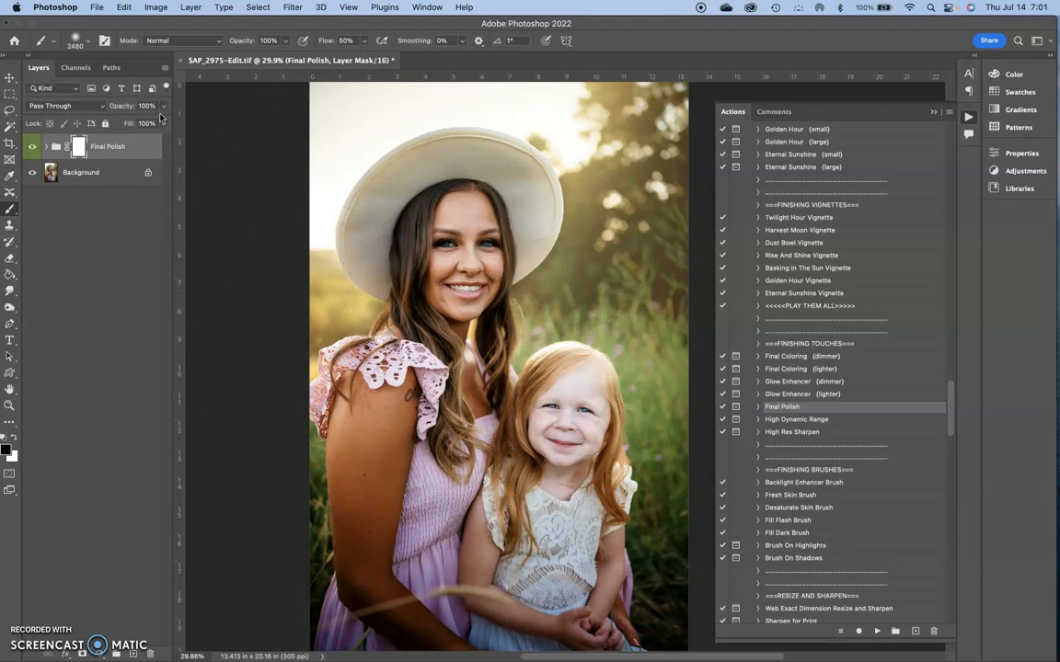
Set the Final Polish group's opacity to 30% and compare the photo with and without it
drag(120, 123, 123, 124)
click(31, 148)
click(31, 148)
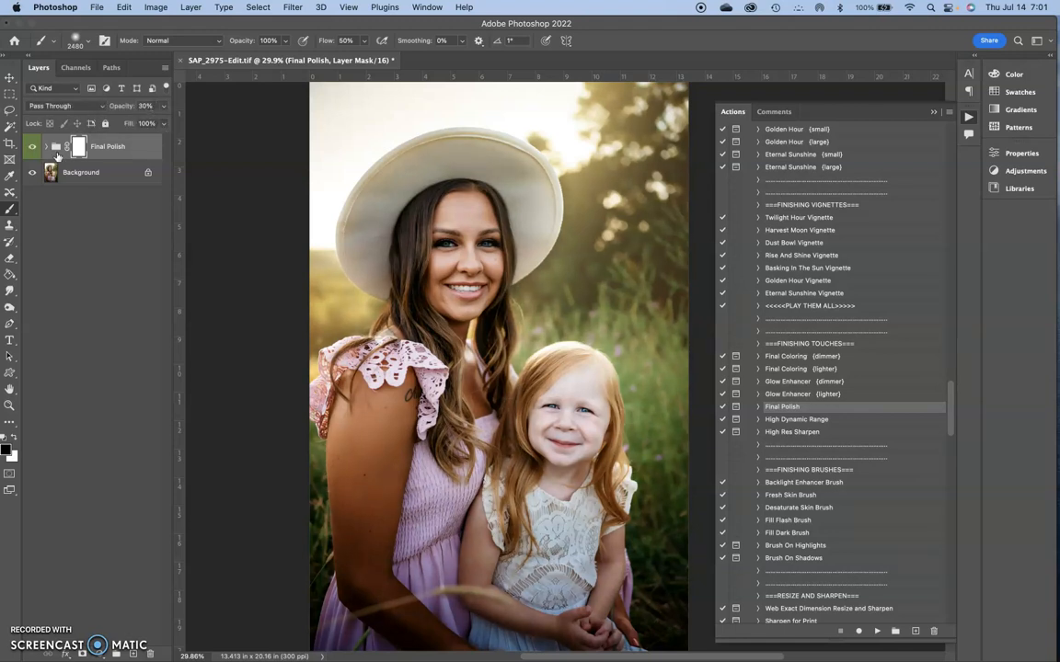
click(34, 150)
click(33, 151)
click(33, 151)
click(33, 151)
Flatten the image and run the High Dynamic Range action
right_click(126, 178)
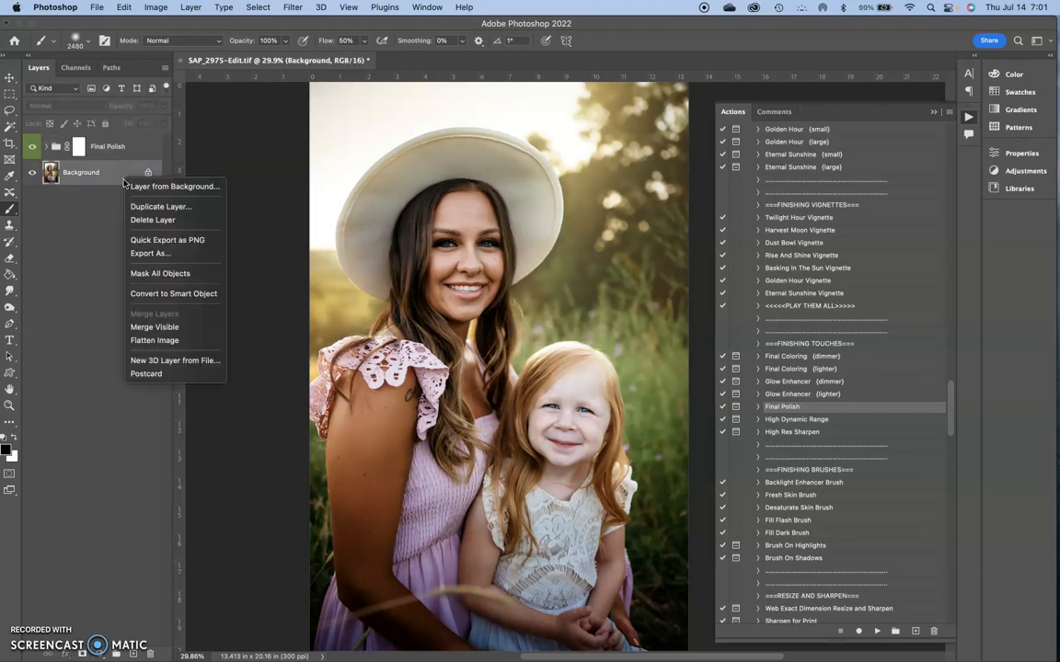
click(190, 340)
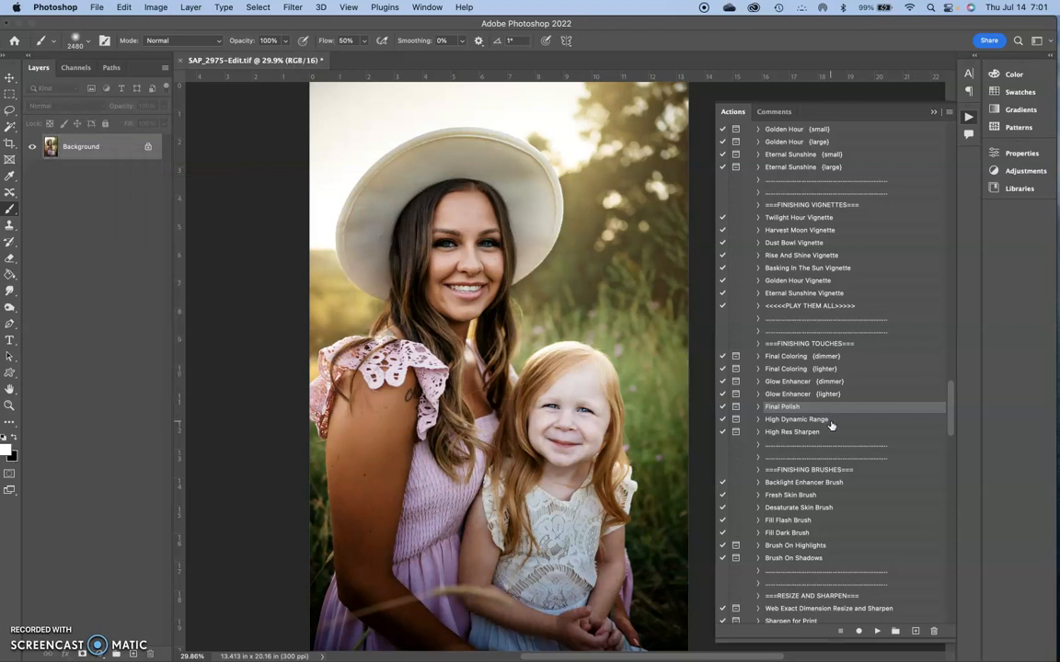
click(768, 420)
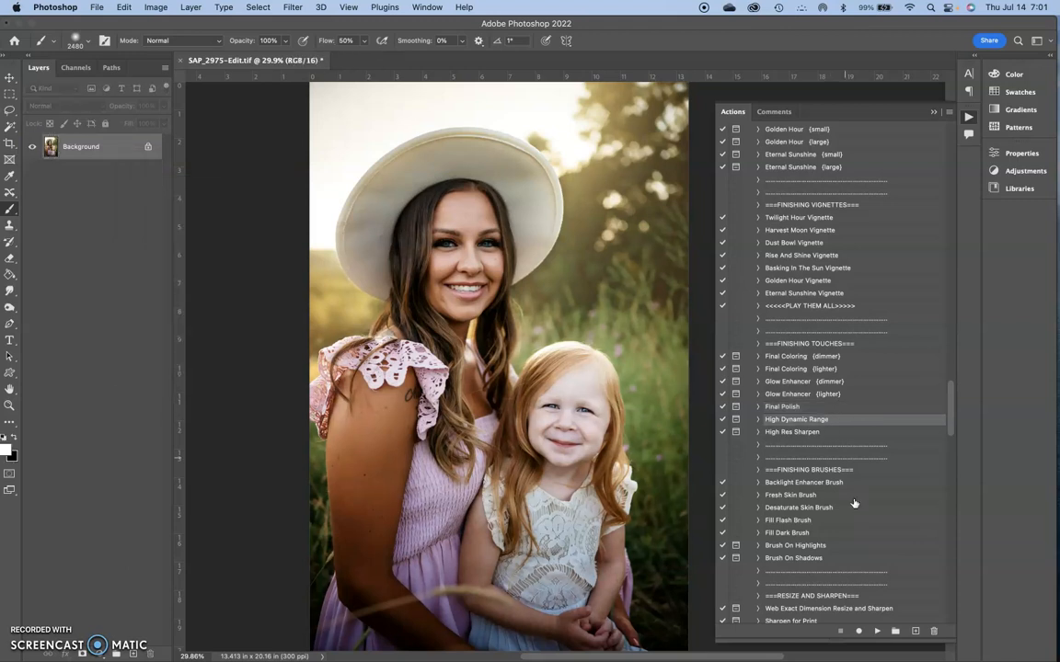
click(879, 633)
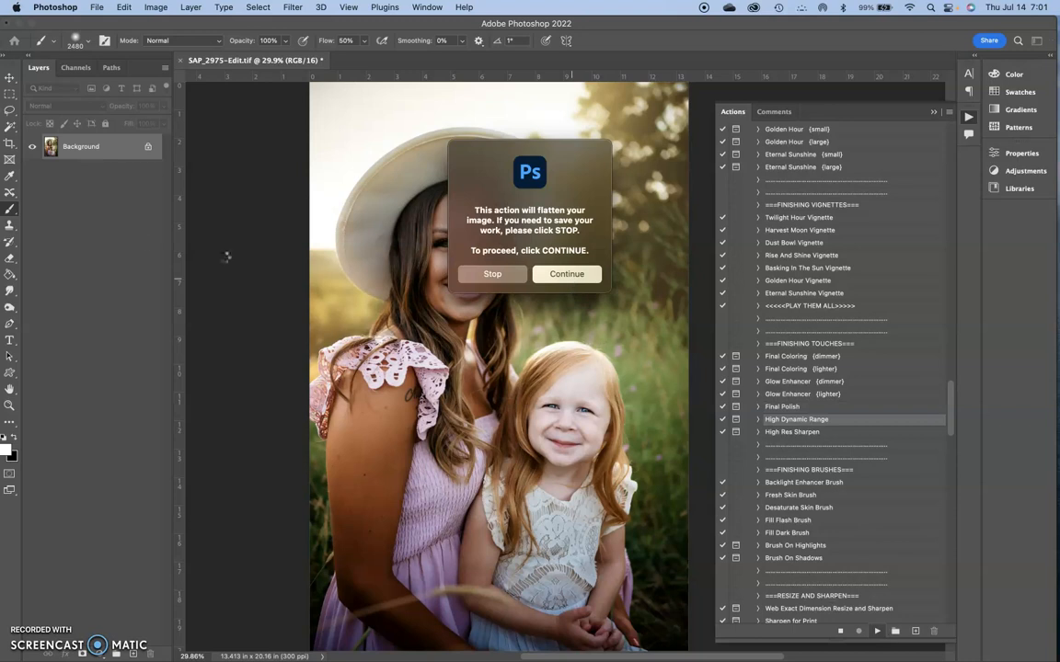
key(Return)
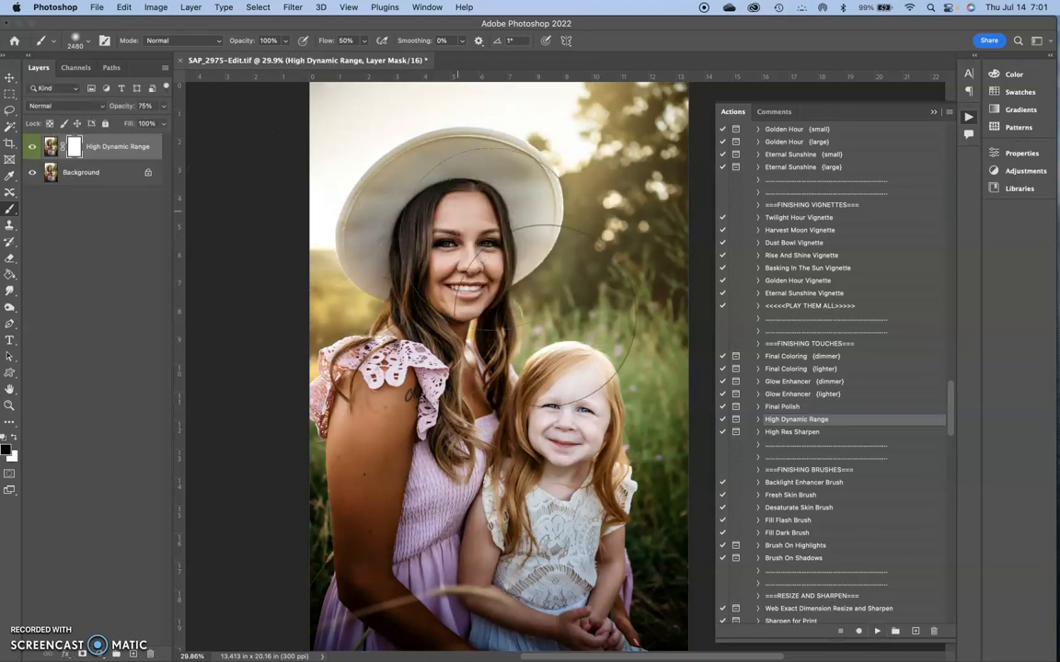
Reduce the High Dynamic Range layer to 9% opacity, checking it on and off, and flatten the image
click(163, 106)
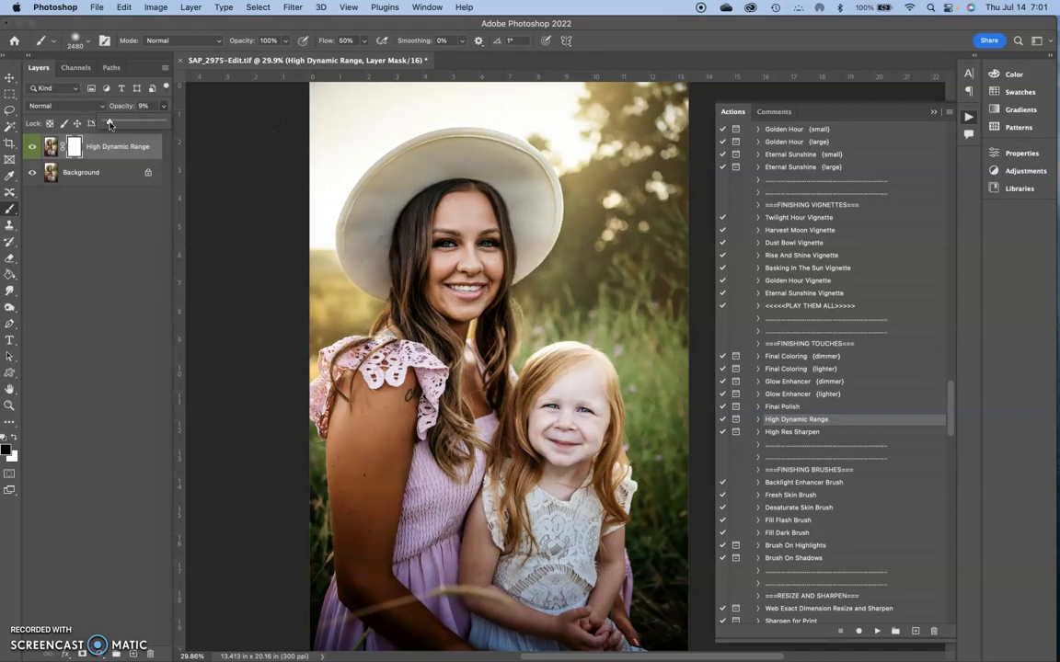
click(30, 150)
click(28, 152)
click(30, 150)
right_click(136, 178)
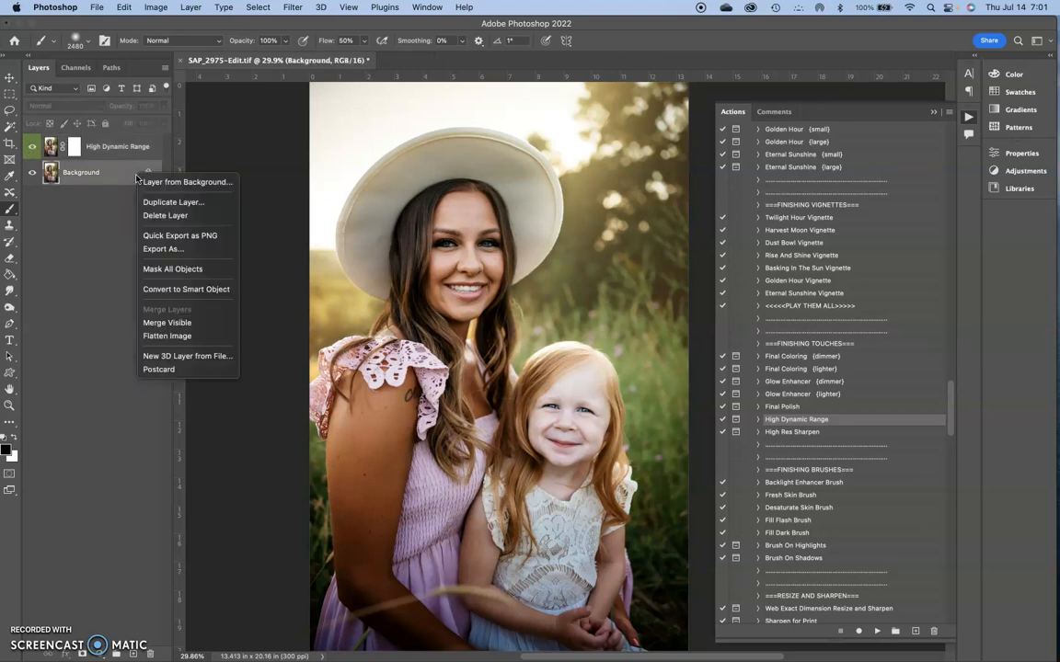
click(166, 336)
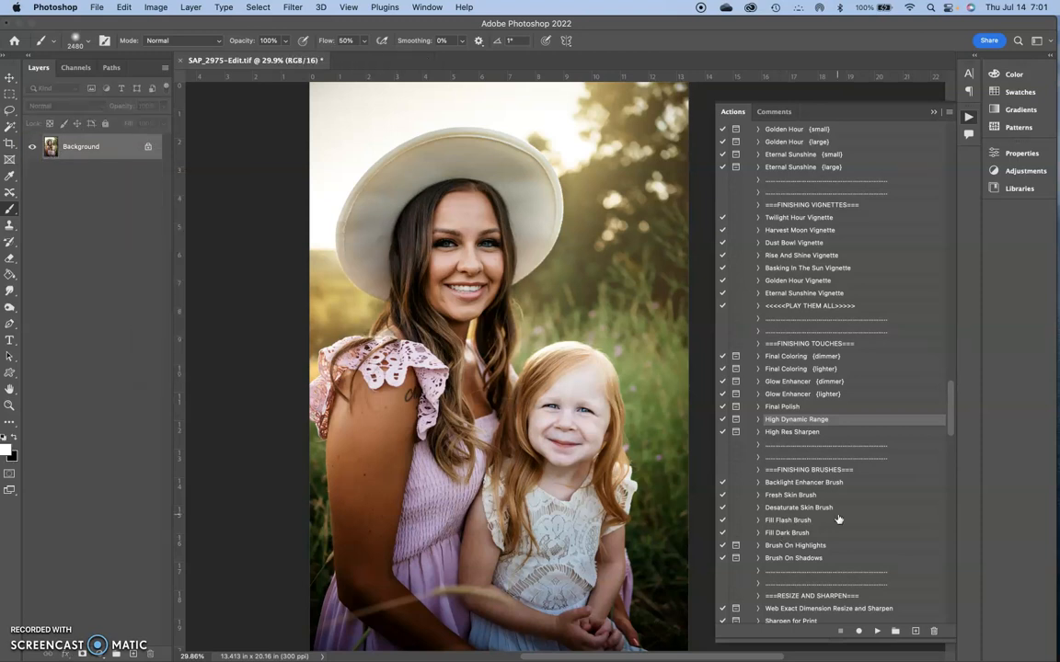
Run the Ransack the Reds skin tone corrector from the GTG - Portrait Retouch Collection action set
scroll(814, 396, down, 10)
scroll(817, 386, down, 1)
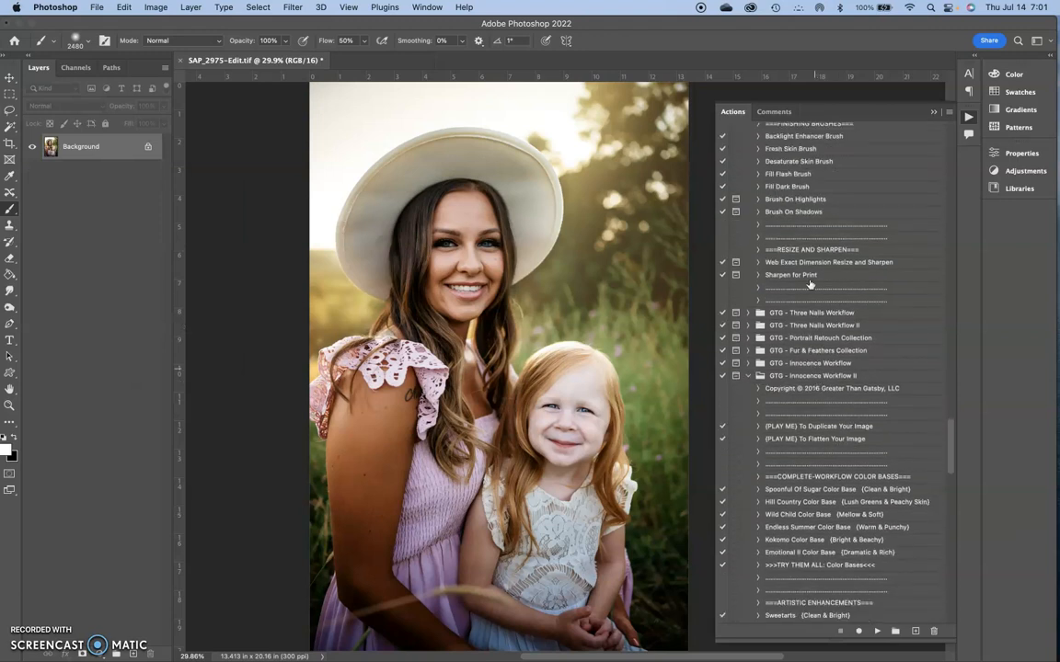
click(798, 177)
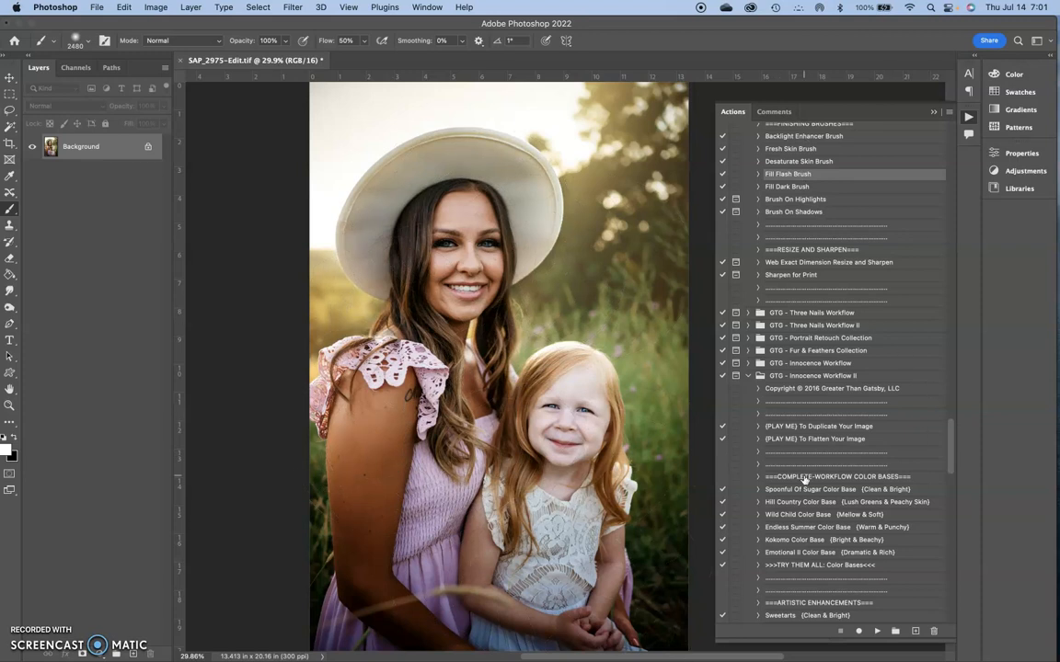
scroll(803, 478, down, 4)
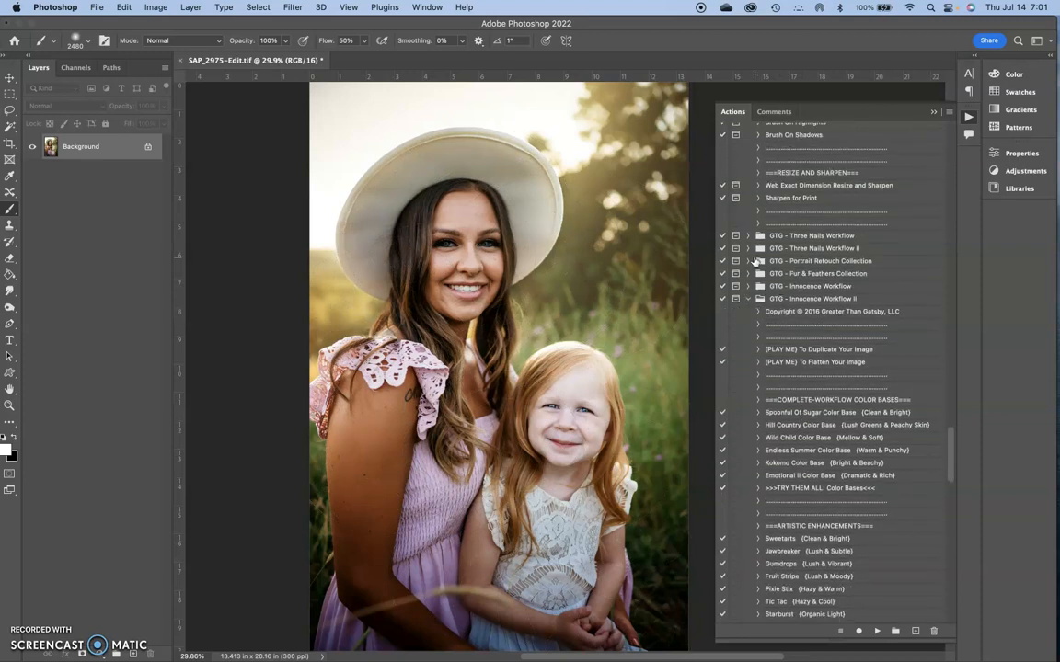
click(748, 261)
scroll(842, 444, down, 5)
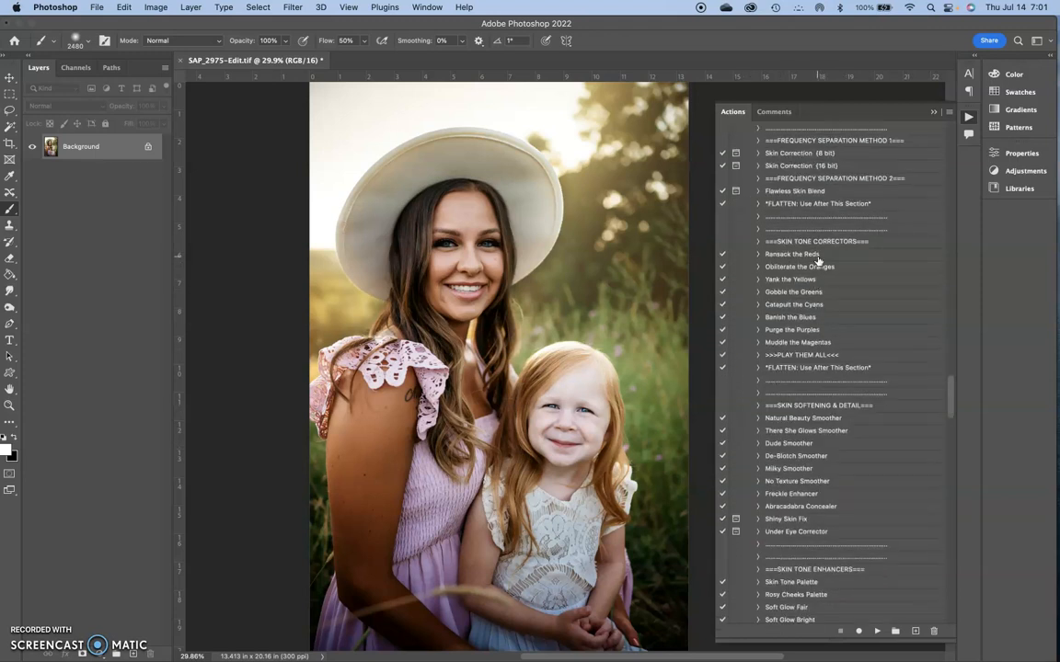
click(817, 258)
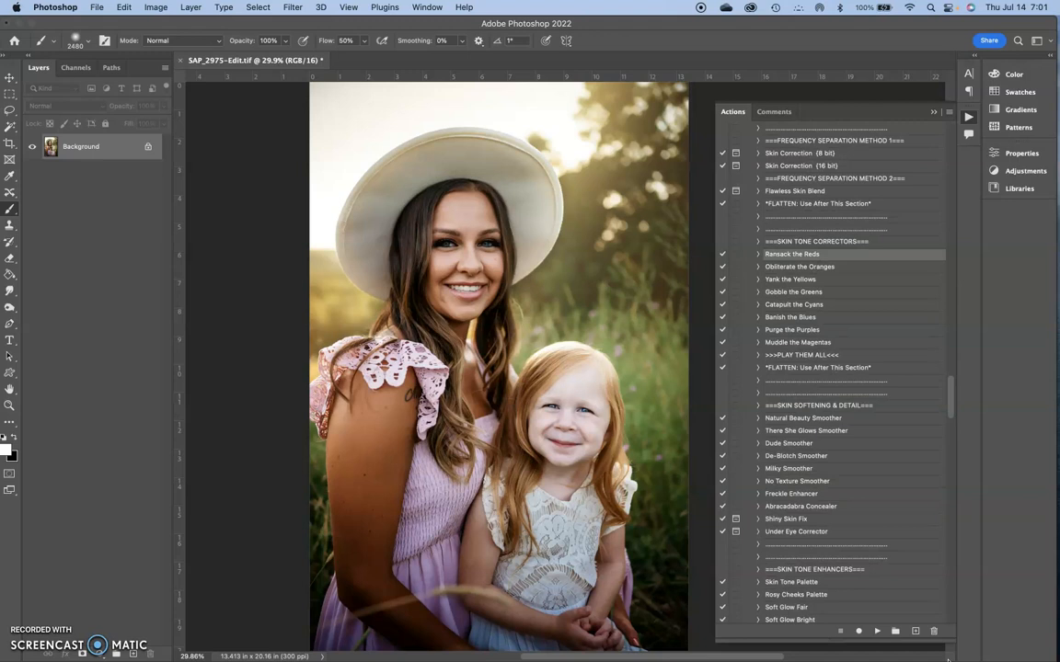
click(878, 633)
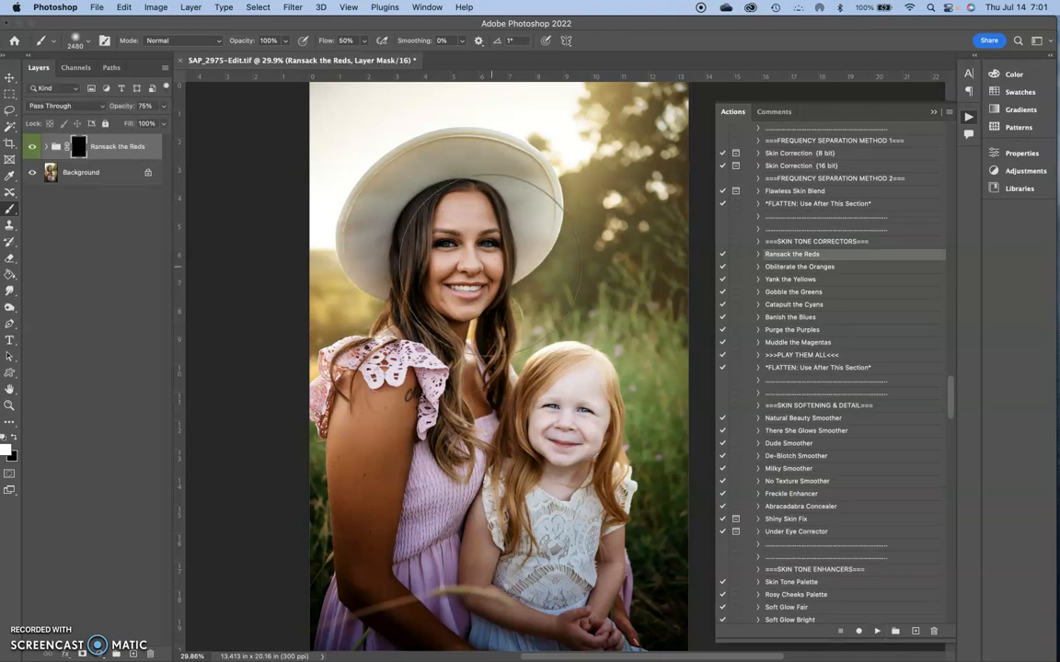
Paint the red correction onto the woman's and girl's skin on the Ransack the Reds mask with a white 1040 px soft round brush
right_click(491, 265)
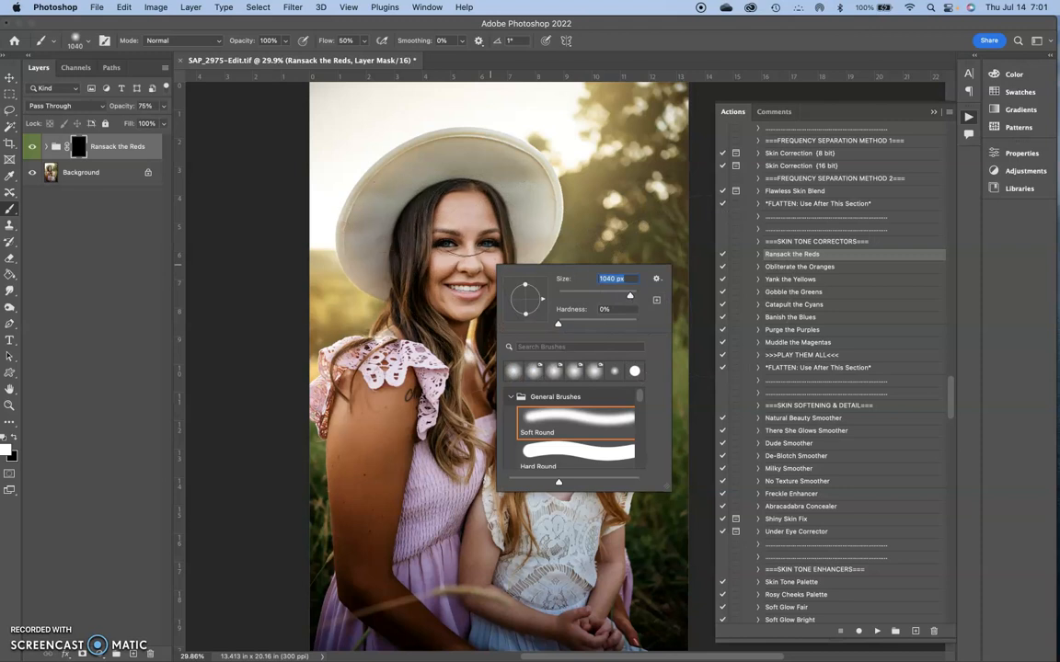
mouse_move(464, 221)
mouse_down()
mouse_move(417, 237)
mouse_move(421, 344)
mouse_up()
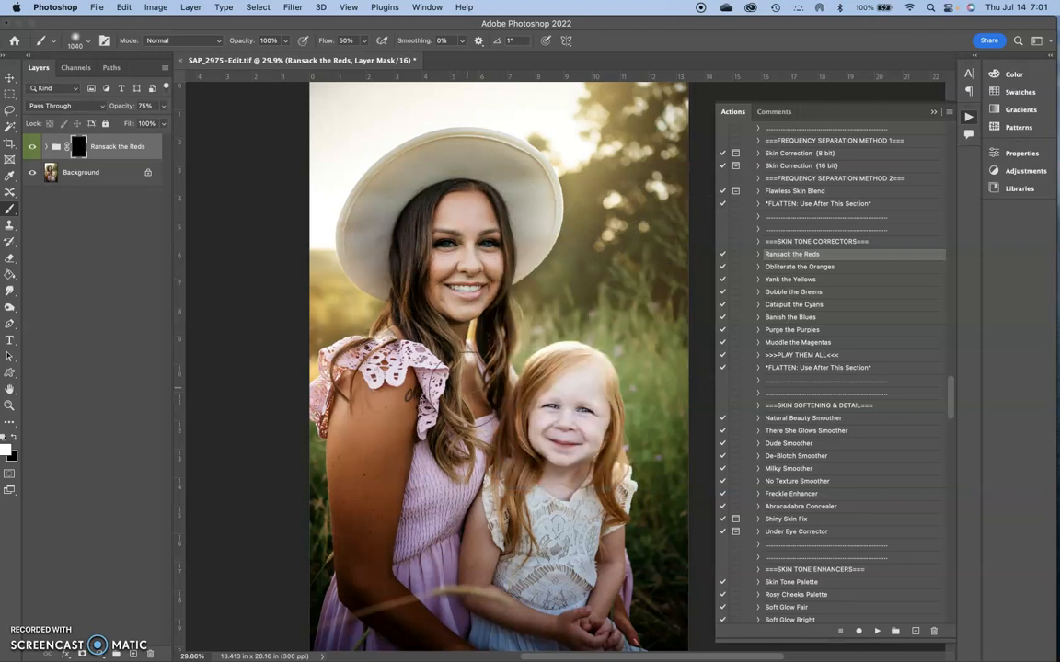
mouse_move(395, 417)
mouse_down()
mouse_move(367, 413)
mouse_move(362, 509)
mouse_up()
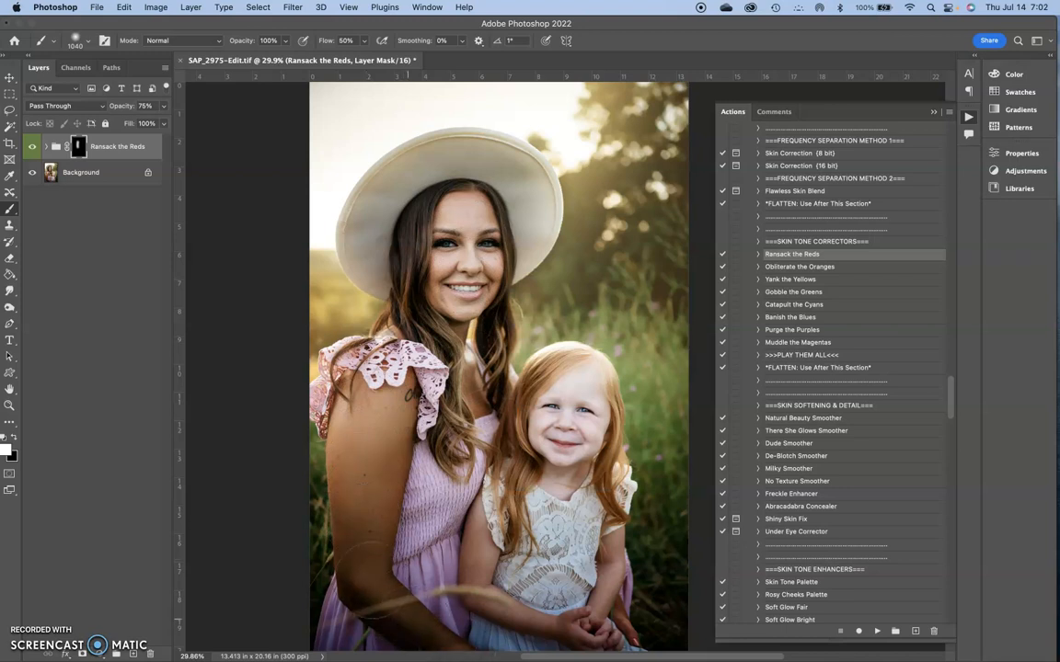
mouse_move(332, 438)
mouse_down()
mouse_move(333, 426)
mouse_move(380, 446)
mouse_move(322, 569)
mouse_move(314, 549)
mouse_move(429, 580)
mouse_up()
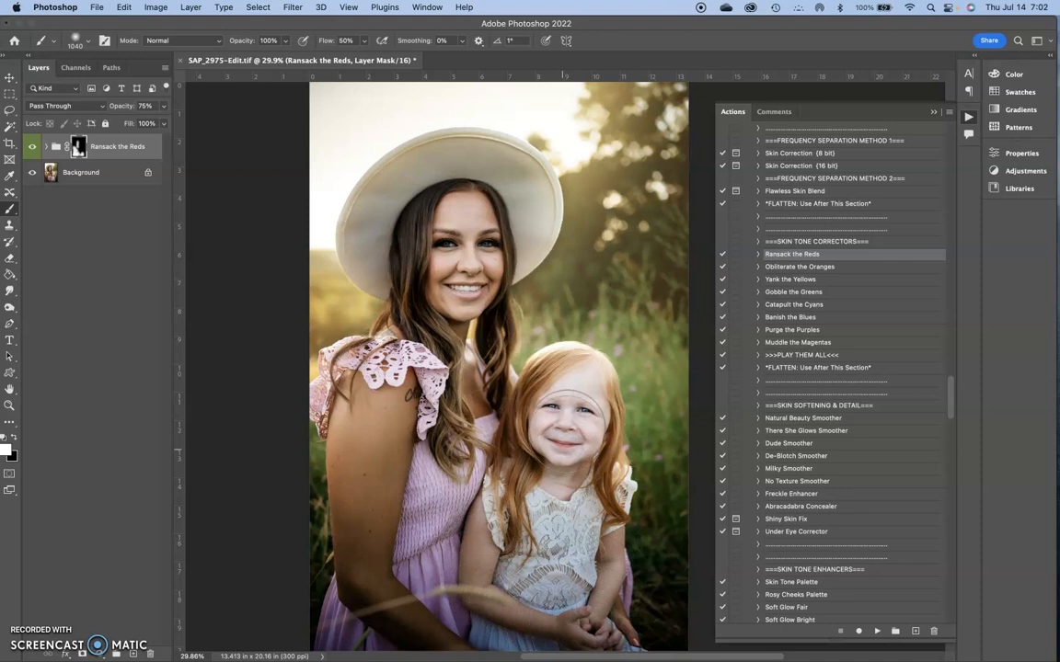
drag(568, 443, 568, 455)
Mask the red correction off the lips with a black 162 px brush and compare the photo with and without it
click(14, 438)
right_click(502, 349)
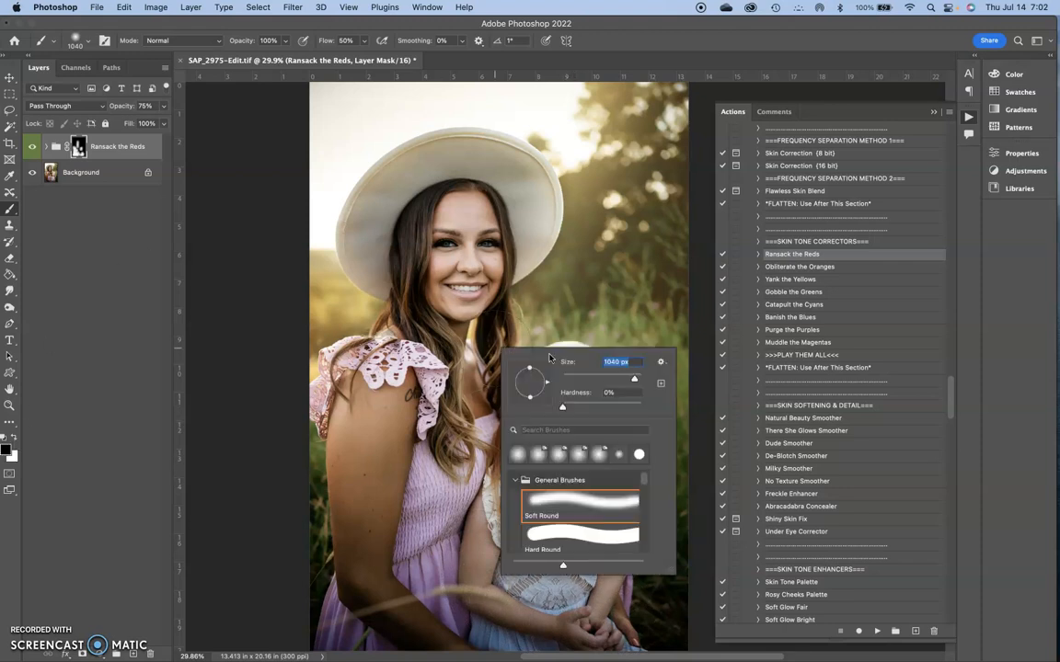
drag(572, 376, 614, 381)
key(Return)
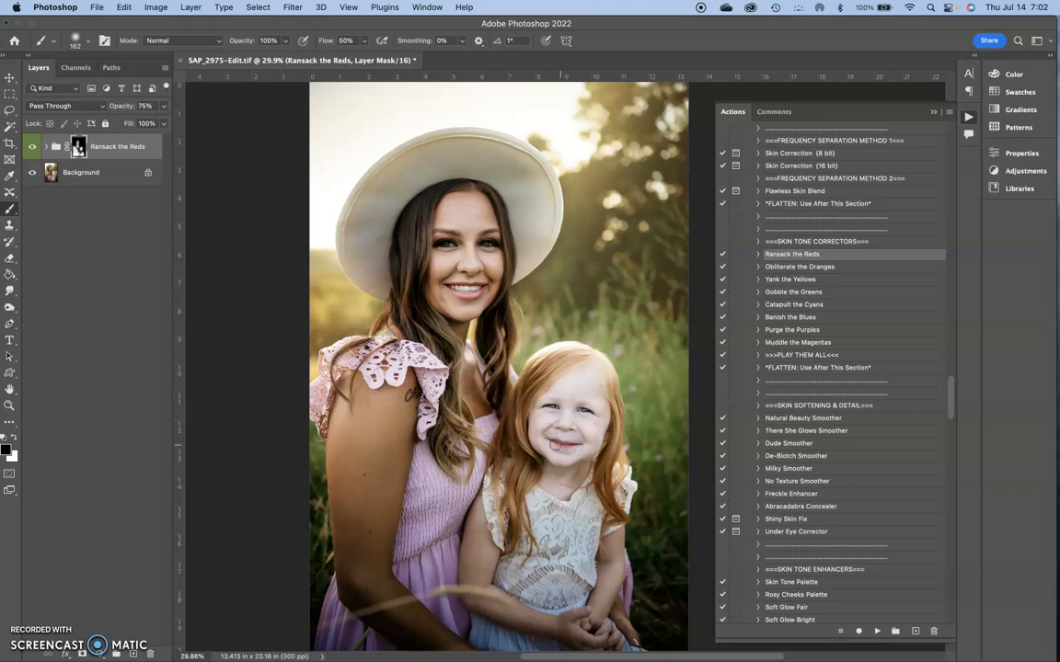
click(32, 147)
click(32, 147)
Reduce the Ransack the Reds group to 25% opacity, checking it on and off, and flatten the image
click(126, 155)
click(164, 107)
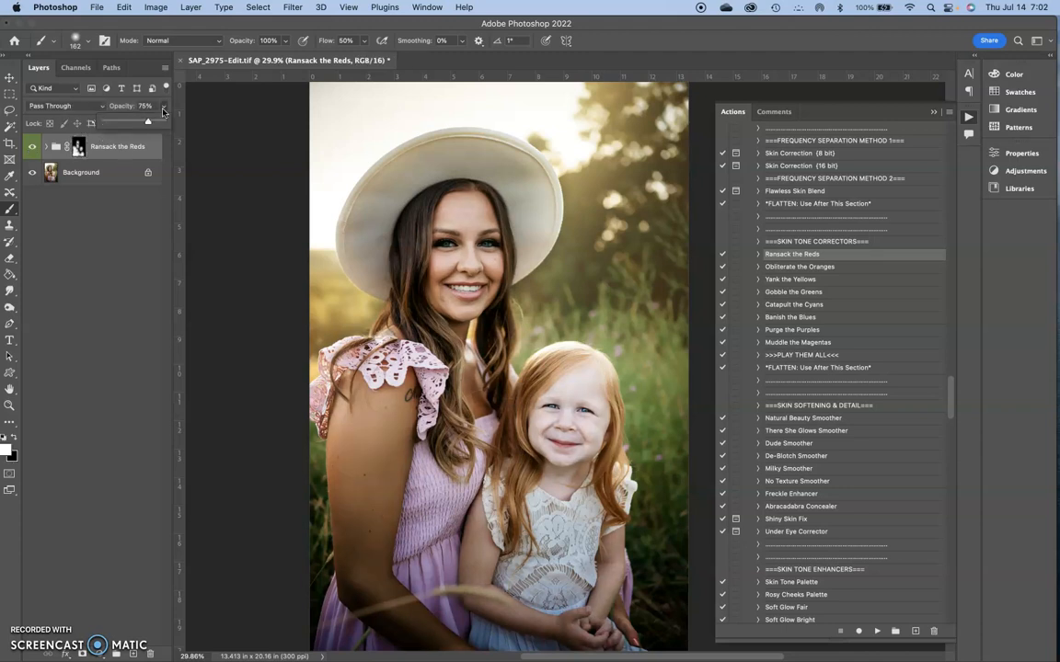
drag(121, 123, 117, 125)
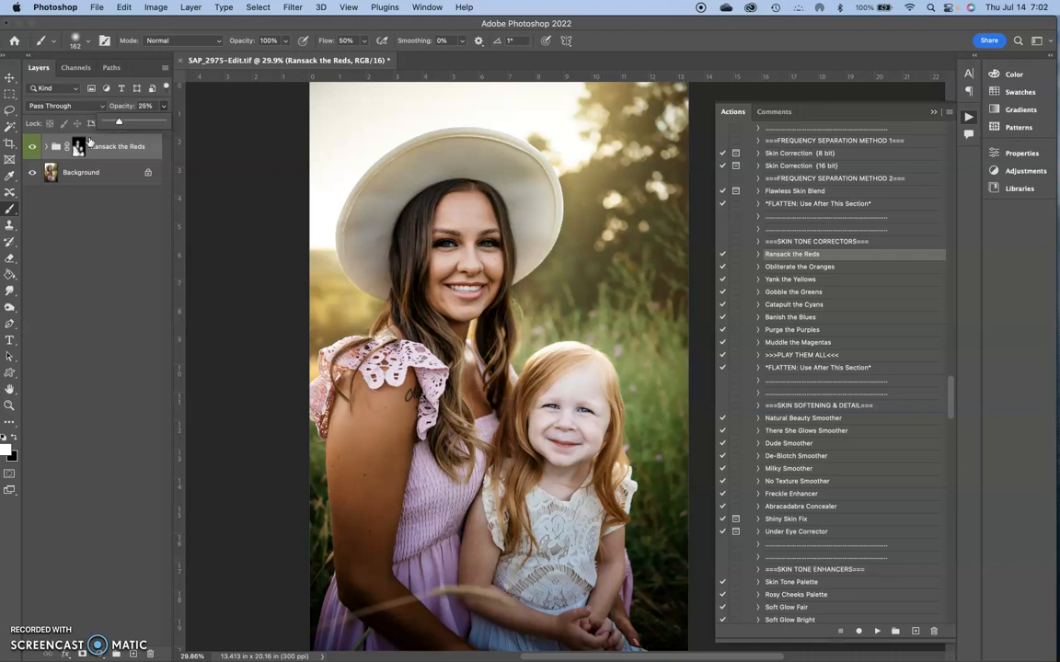
click(34, 155)
click(34, 154)
click(34, 154)
click(34, 154)
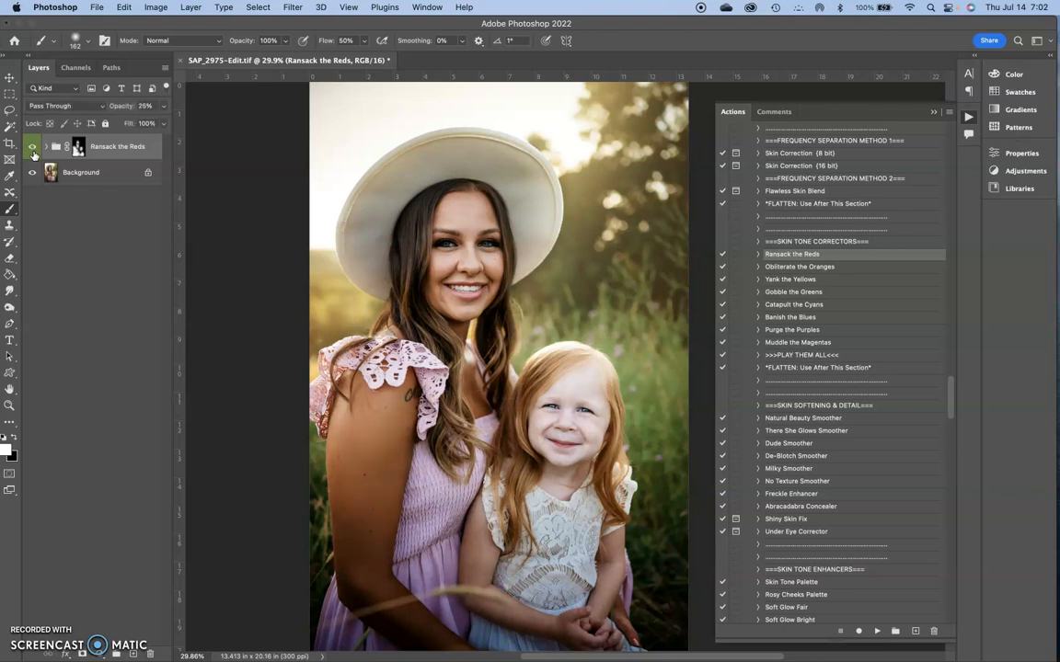
right_click(85, 171)
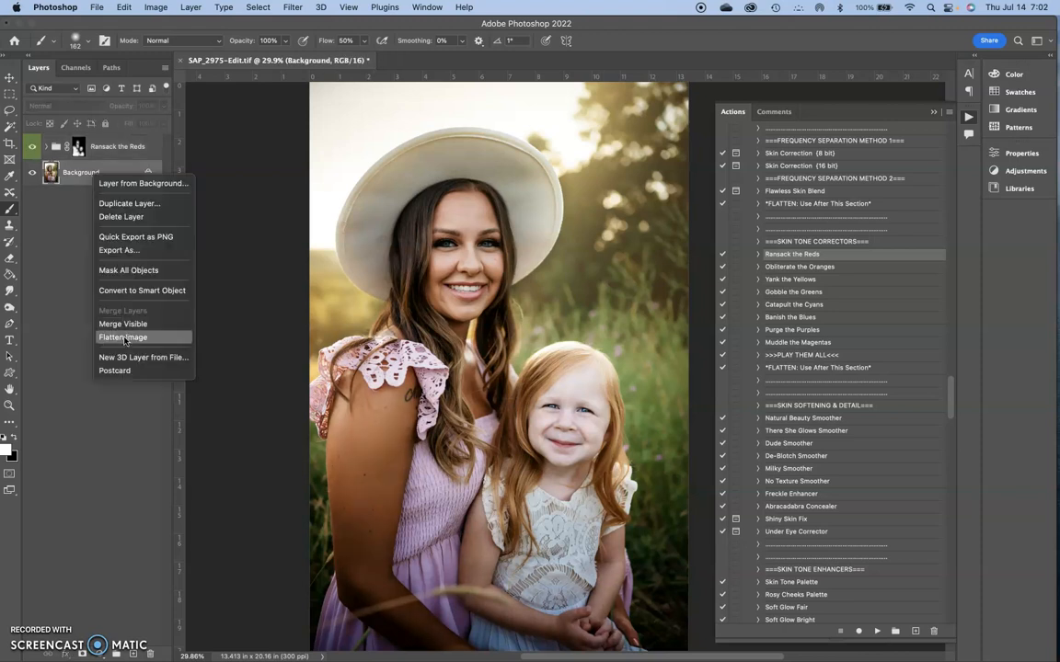
key(Escape)
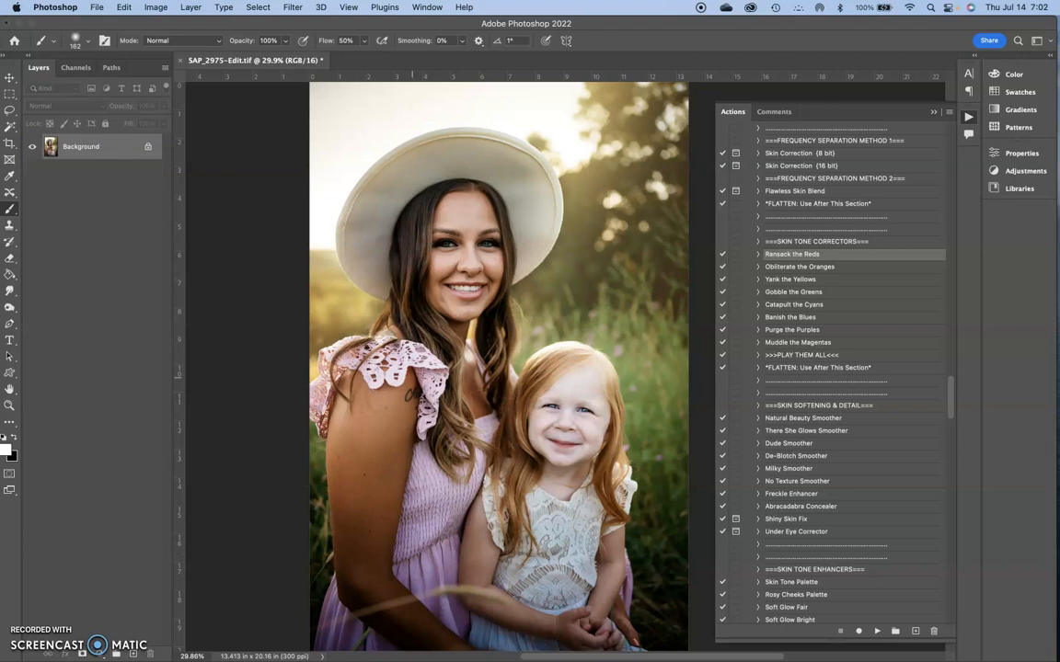